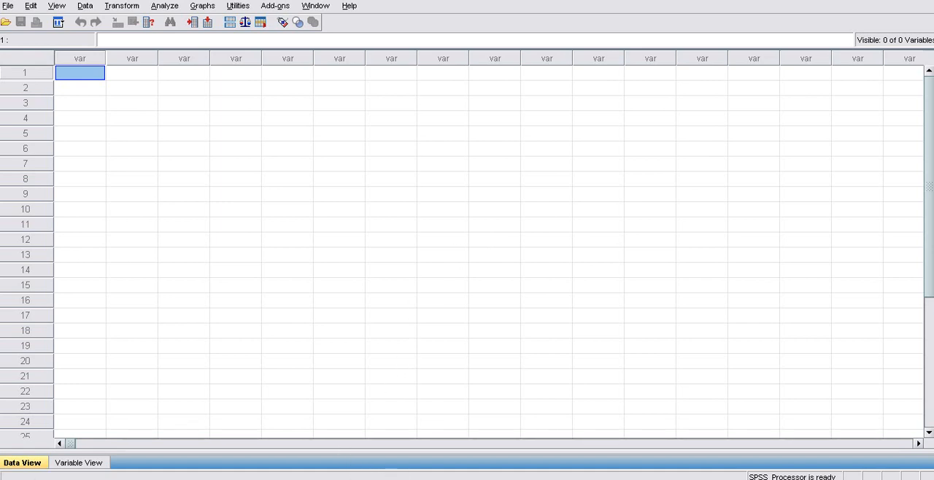
- Switch to the Notepad notes on Uji Korelasi and add "dari" after "Tujuan:"
{"action": "mouse_move", "coordinate": [412, 479]}
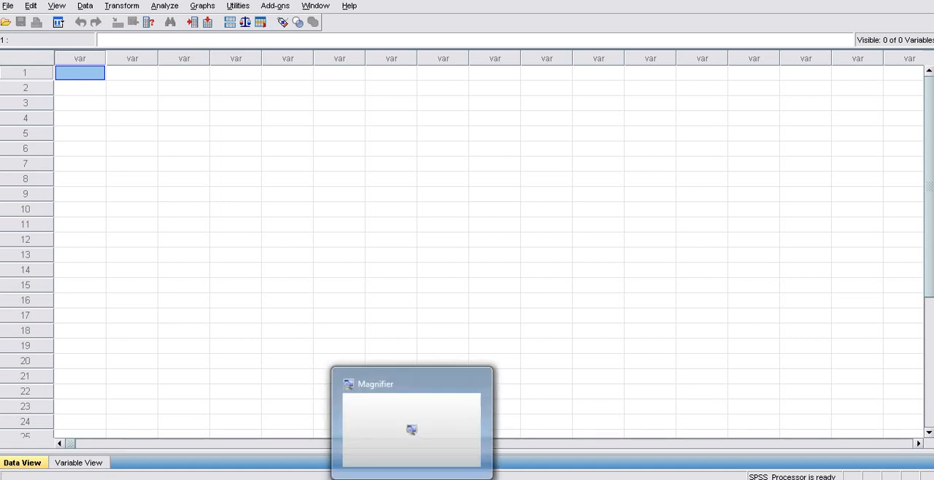
{"action": "left_click", "coordinate": [257, 478]}
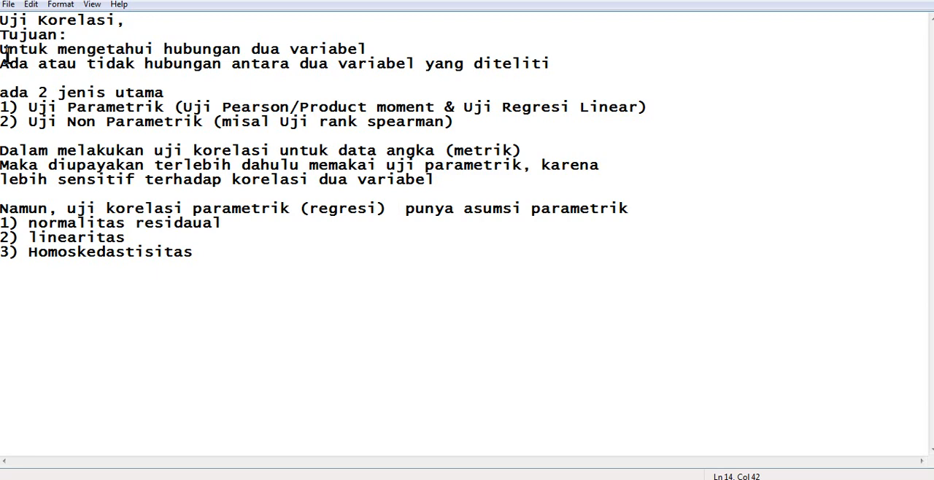
{"action": "left_click", "coordinate": [395, 42]}
{"action": "type", "text": "dari"}
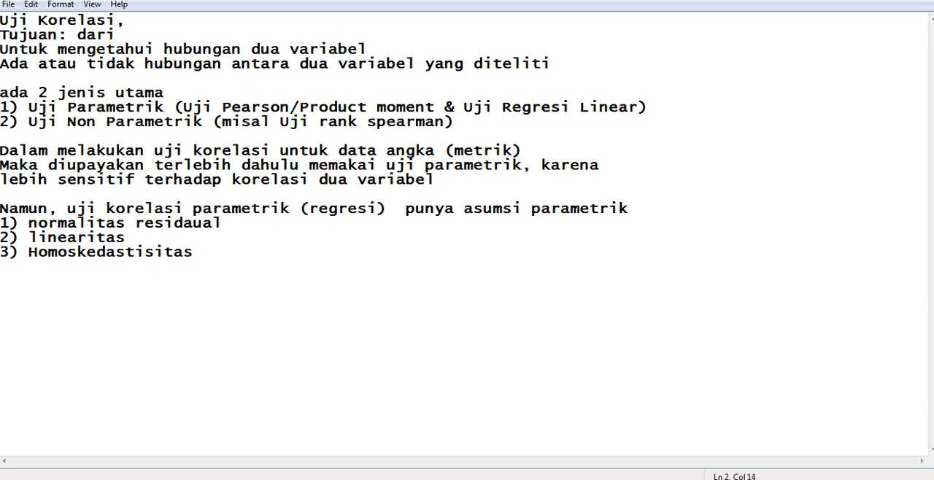
- Append "dari 1 kelompok" to the line "Untuk mengetahui hubungan dua variabel"
{"action": "left_click", "coordinate": [395, 45]}
{"action": "type", "text": "dari 1 kelompok"}
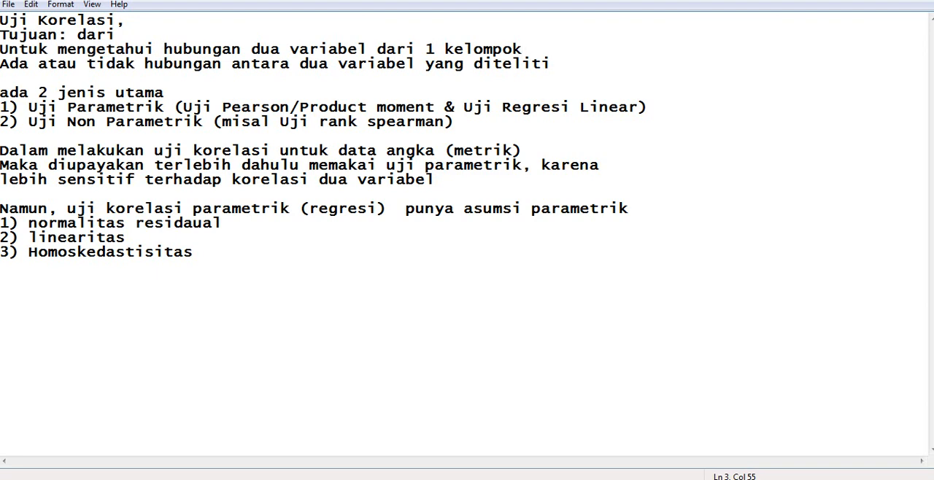
- Review the notes on the two main correlation test types, parametric and non-parametric, with their example tests
{"action": "left_click", "coordinate": [10, 73]}
{"action": "left_click_drag", "start_coordinate": [20, 92], "coordinate": [107, 93]}
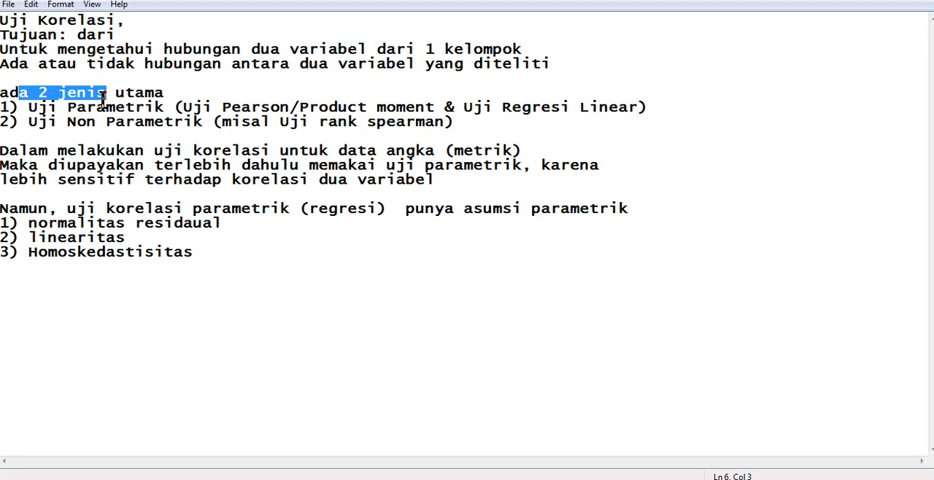
{"action": "left_click_drag", "start_coordinate": [77, 124], "coordinate": [174, 137]}
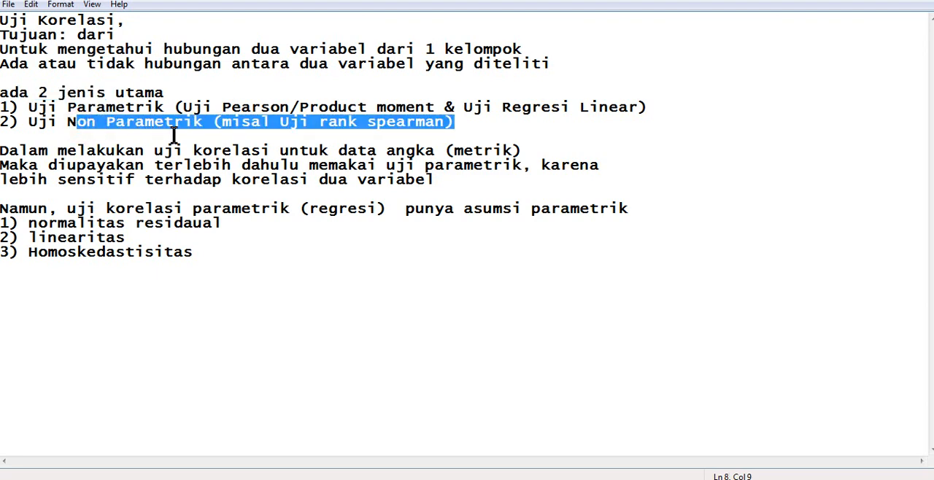
{"action": "left_click", "coordinate": [179, 107]}
{"action": "left_click", "coordinate": [224, 108]}
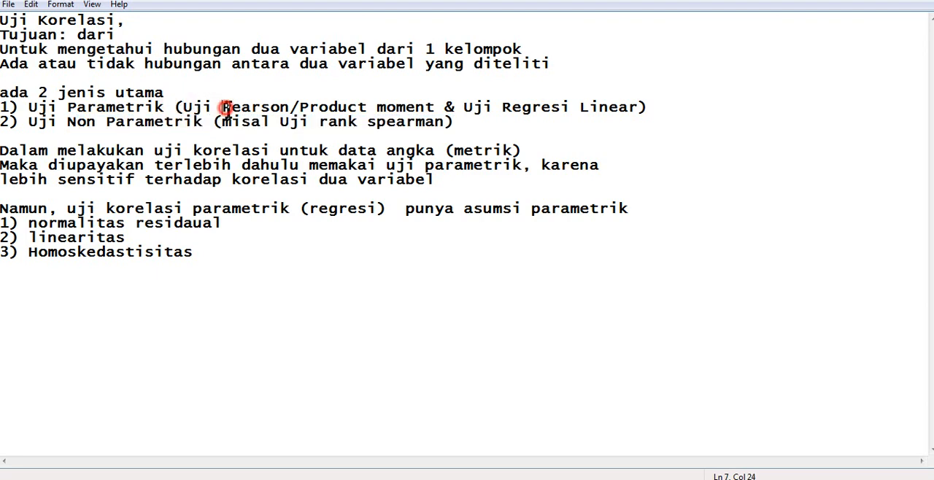
{"action": "left_click_drag", "start_coordinate": [225, 108], "coordinate": [453, 106]}
{"action": "left_click", "coordinate": [435, 109]}
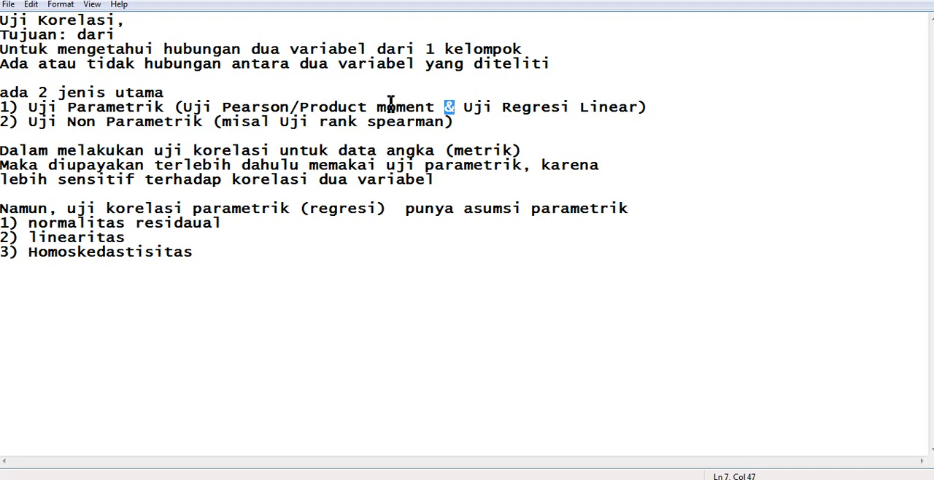
{"action": "left_click_drag", "start_coordinate": [58, 123], "coordinate": [205, 127]}
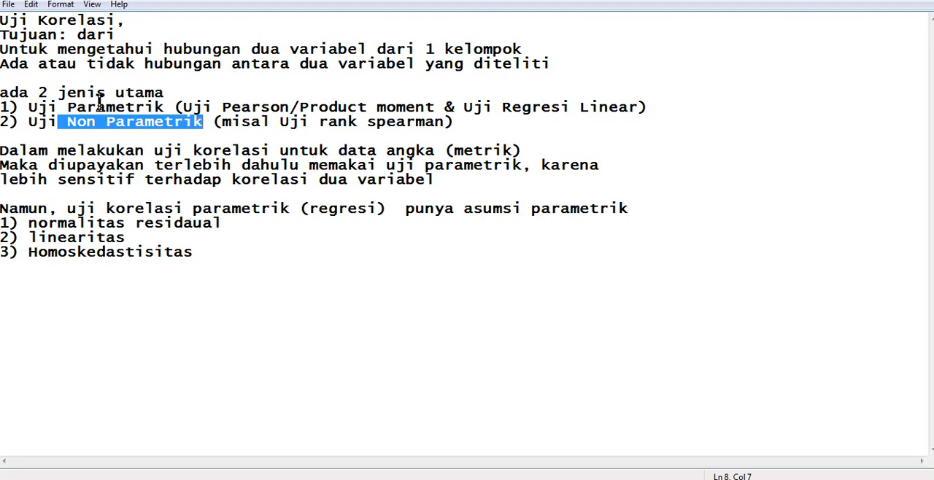
{"action": "left_click_drag", "start_coordinate": [67, 107], "coordinate": [179, 107]}
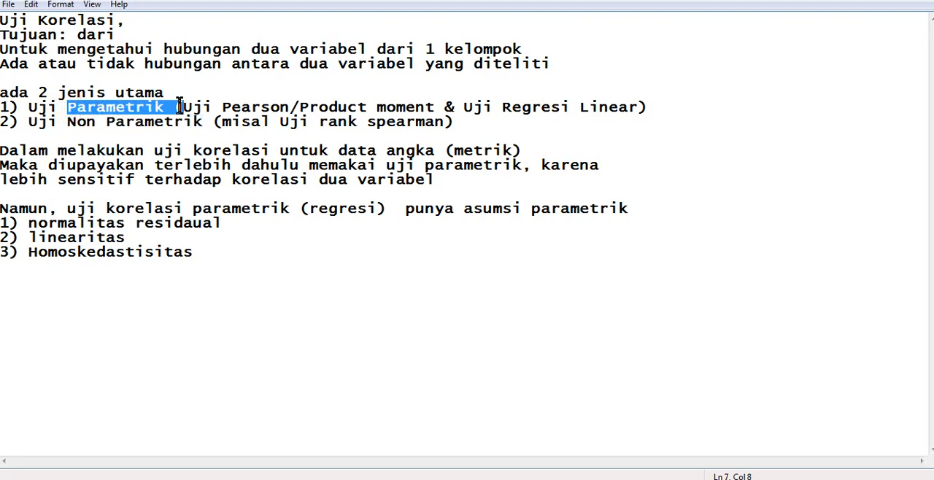
- Read the notes on trying a parametric test first for metric data and on the assumptions it requires
{"action": "left_click", "coordinate": [111, 165]}
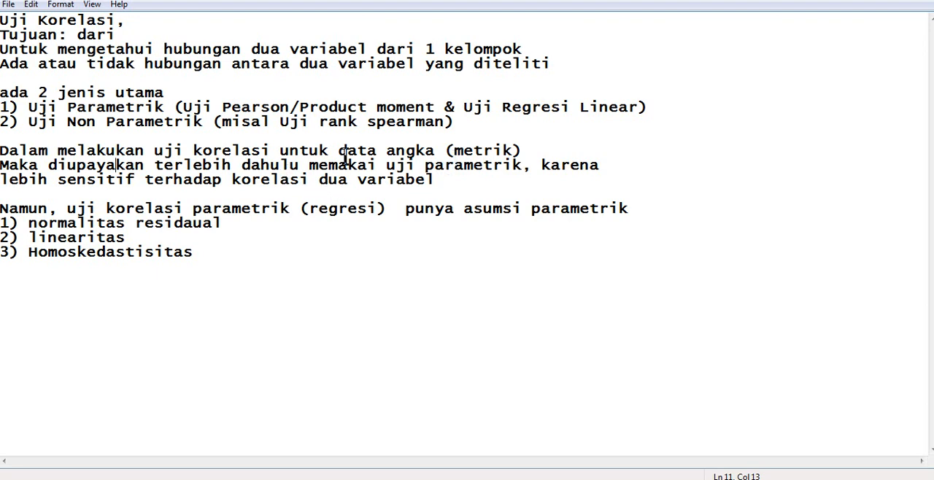
{"action": "left_click_drag", "start_coordinate": [385, 167], "coordinate": [482, 170]}
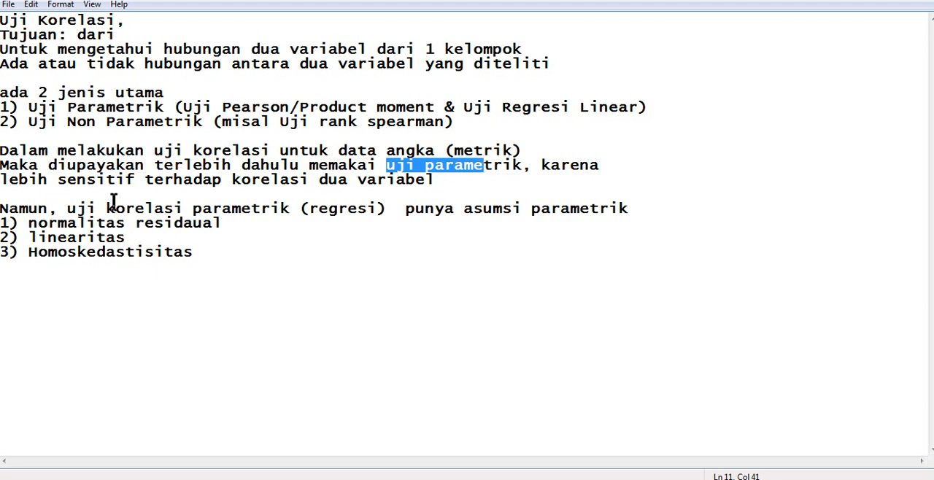
{"action": "left_click", "coordinate": [23, 218]}
{"action": "left_click_drag", "start_coordinate": [23, 218], "coordinate": [125, 197]}
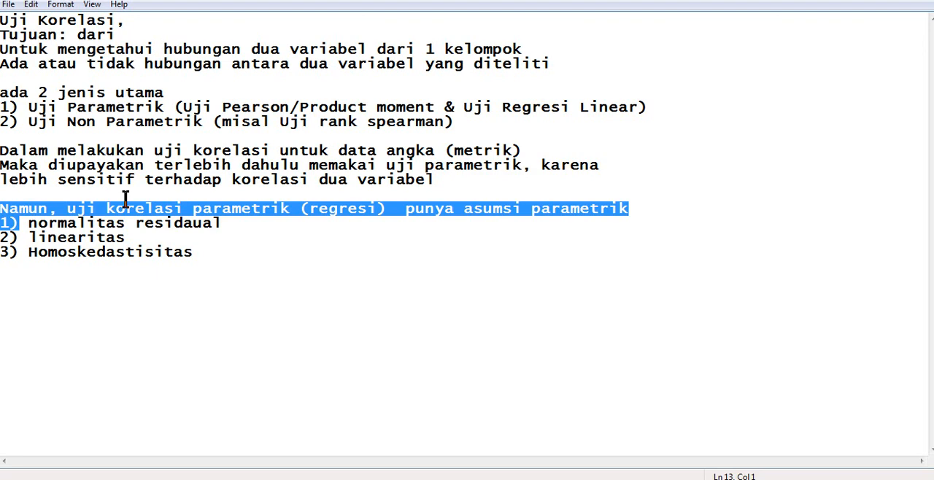
{"action": "left_click", "coordinate": [55, 225]}
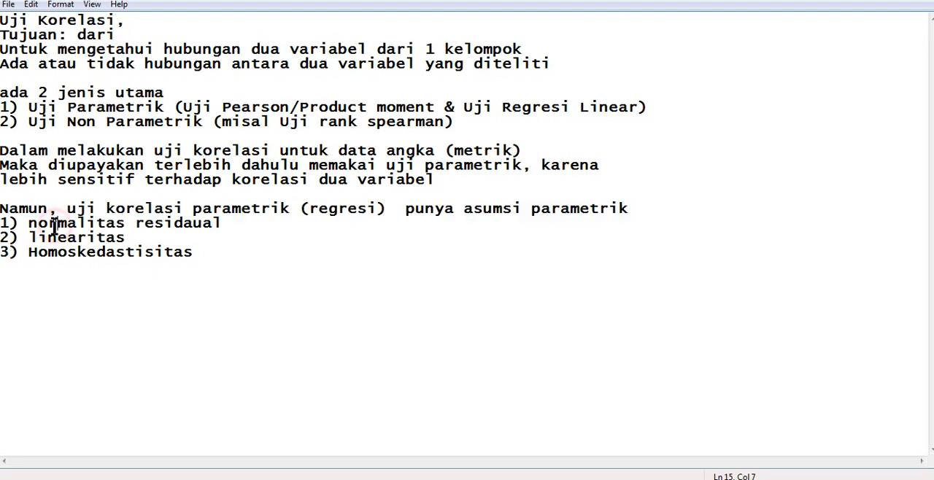
{"action": "left_click", "coordinate": [68, 238]}
{"action": "left_click", "coordinate": [74, 261]}
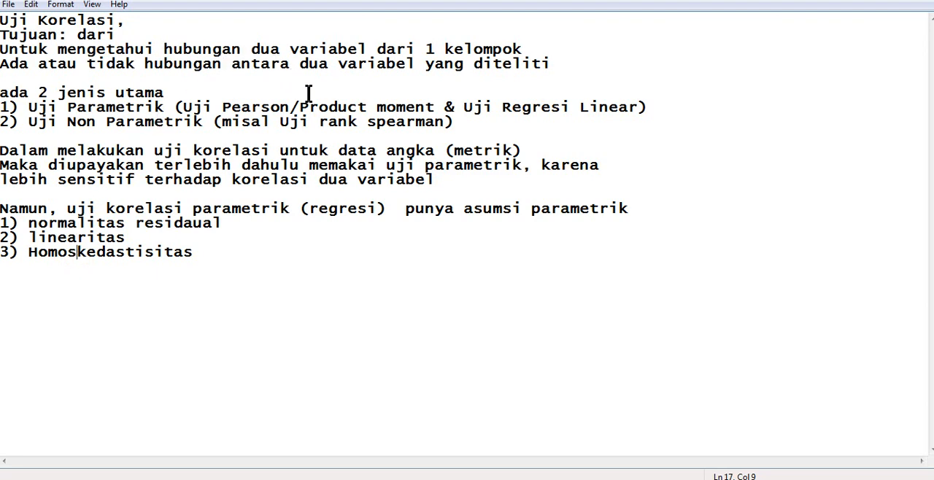
- Compare the linear regression and product moment tests against the residual normality, linearity and homoscedasticity assumptions in the notes
{"action": "left_click_drag", "start_coordinate": [462, 106], "coordinate": [636, 107]}
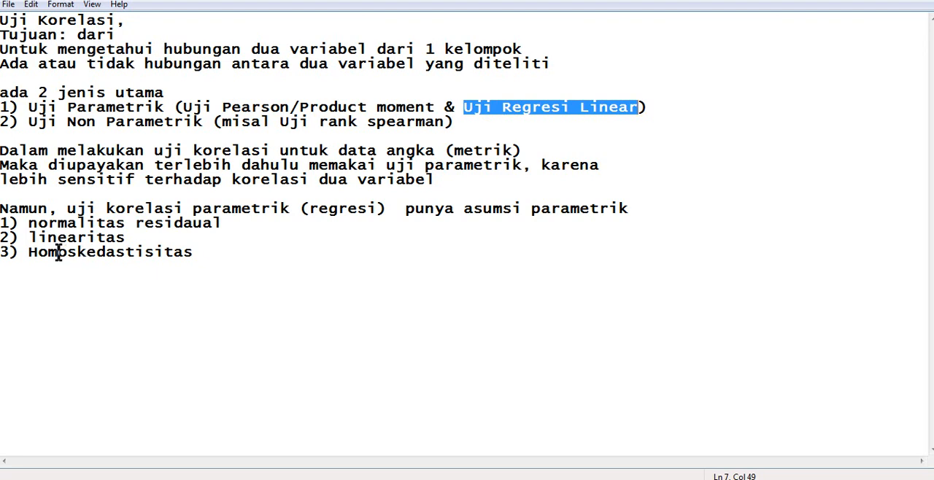
{"action": "left_click", "coordinate": [49, 226]}
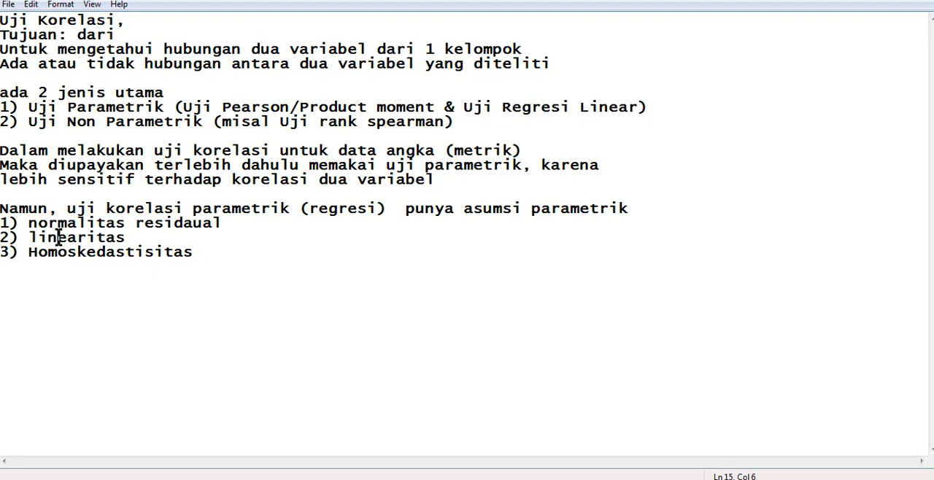
{"action": "left_click", "coordinate": [59, 239]}
{"action": "left_click", "coordinate": [67, 252]}
{"action": "left_click_drag", "start_coordinate": [300, 106], "coordinate": [454, 107]}
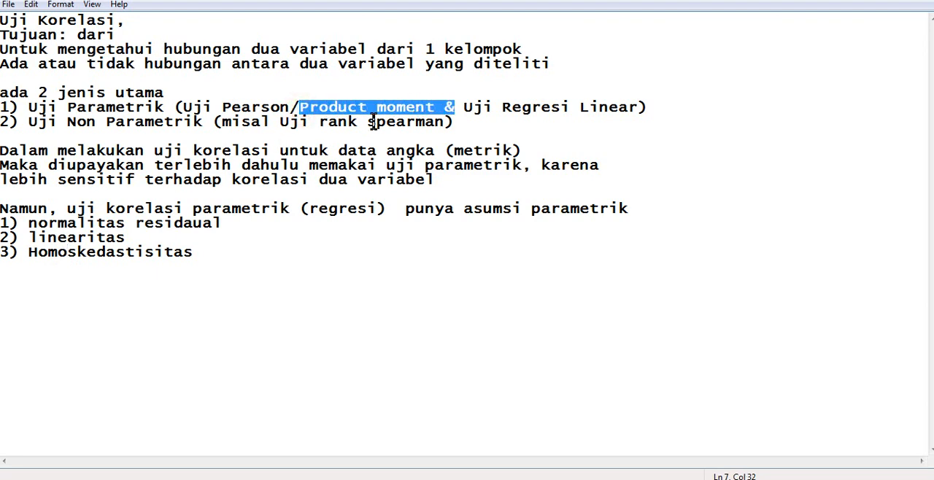
{"action": "left_click_drag", "start_coordinate": [59, 222], "coordinate": [136, 237]}
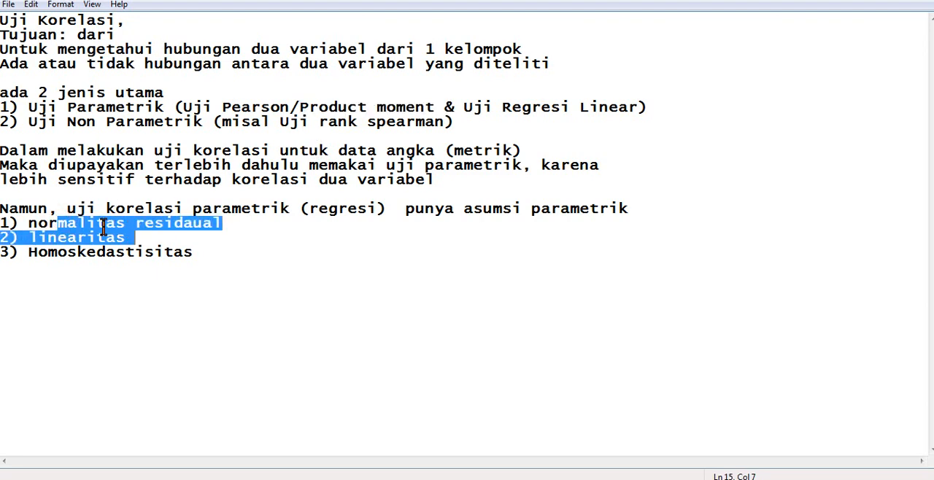
{"action": "left_click", "coordinate": [91, 266]}
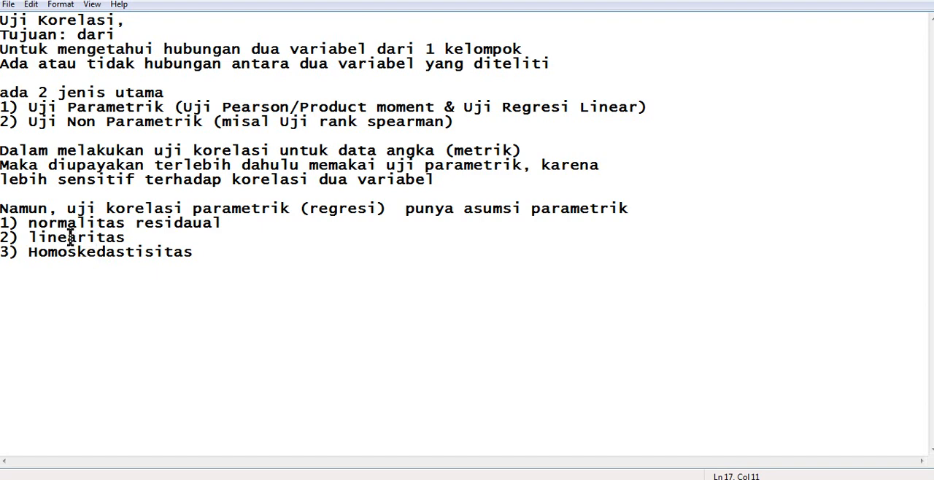
{"action": "left_click_drag", "start_coordinate": [38, 222], "coordinate": [122, 224]}
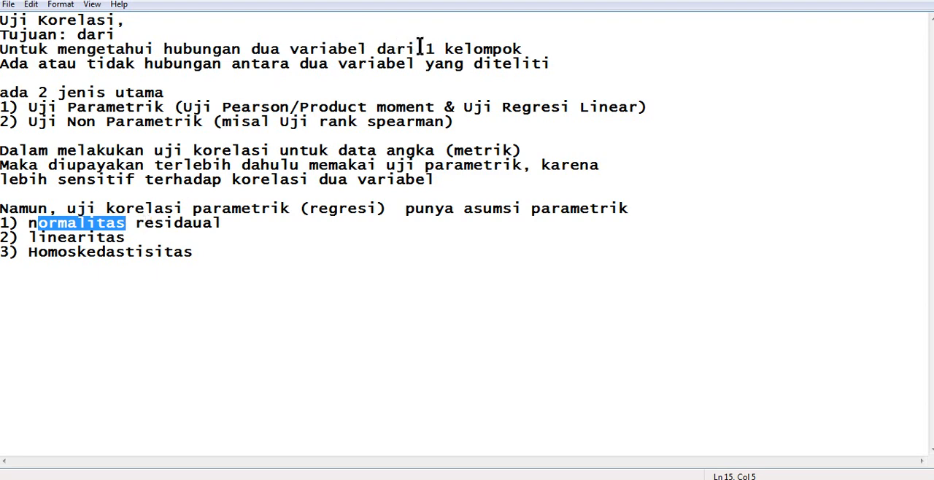
{"action": "left_click_drag", "start_coordinate": [472, 106], "coordinate": [620, 108]}
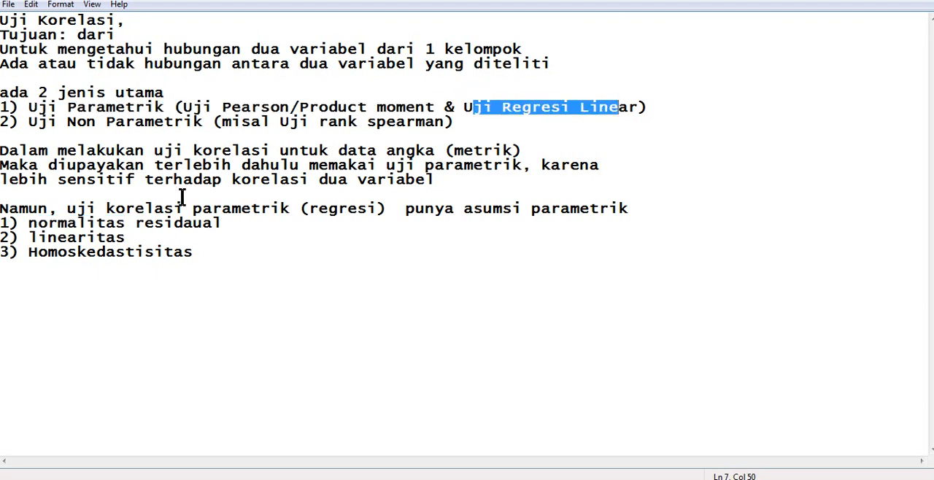
{"action": "left_click", "coordinate": [41, 224]}
{"action": "left_click_drag", "start_coordinate": [41, 223], "coordinate": [144, 252]}
{"action": "left_click", "coordinate": [108, 223]}
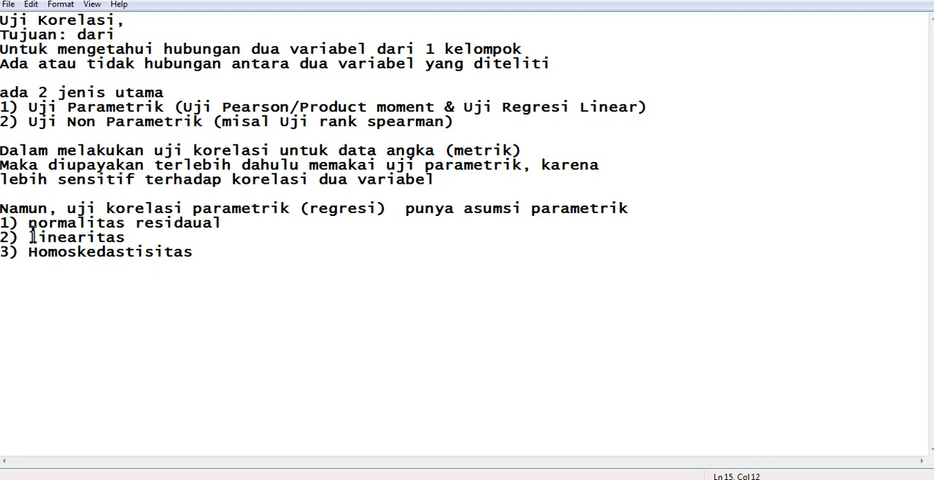
{"action": "left_click_drag", "start_coordinate": [36, 237], "coordinate": [144, 237]}
{"action": "left_click_drag", "start_coordinate": [47, 252], "coordinate": [167, 254]}
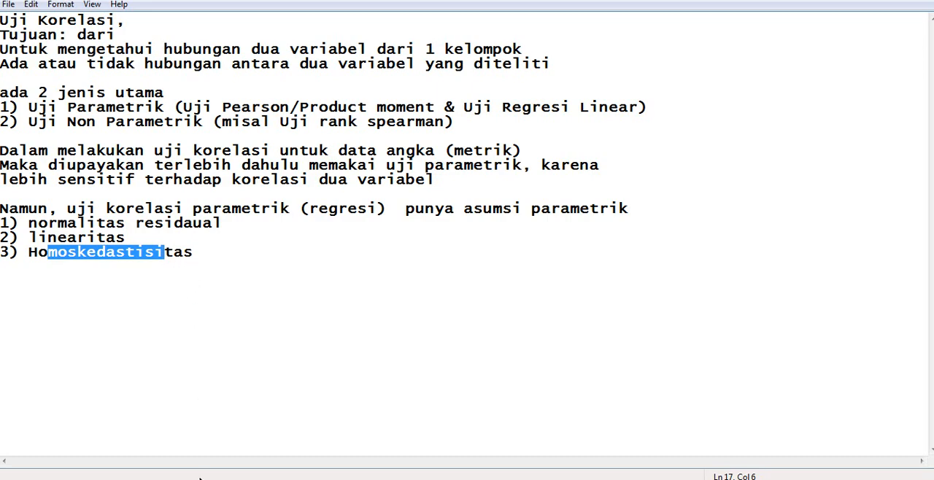
- Switch to the Excel workbook and examine the student list and explanatory notes on Sheet1
{"action": "left_click", "coordinate": [140, 477]}
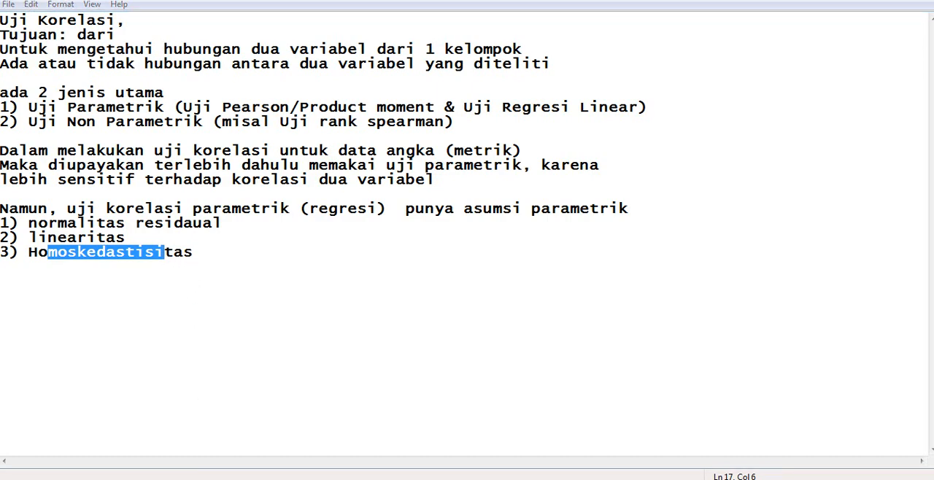
{"action": "scroll", "coordinate": [171, 398], "scroll_direction": "down", "scroll_amount": 5}
{"action": "scroll", "coordinate": [171, 399], "scroll_direction": "down", "scroll_amount": 5}
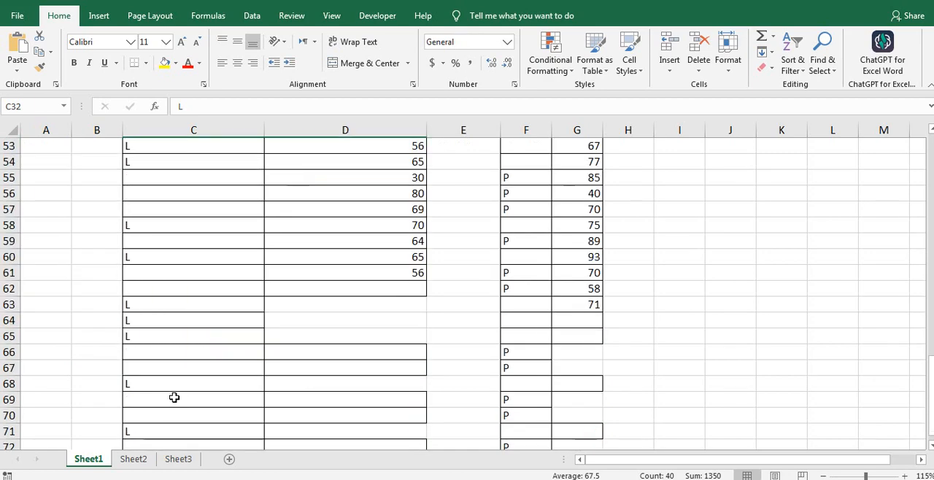
{"action": "scroll", "coordinate": [175, 396], "scroll_direction": "up", "scroll_amount": 17}
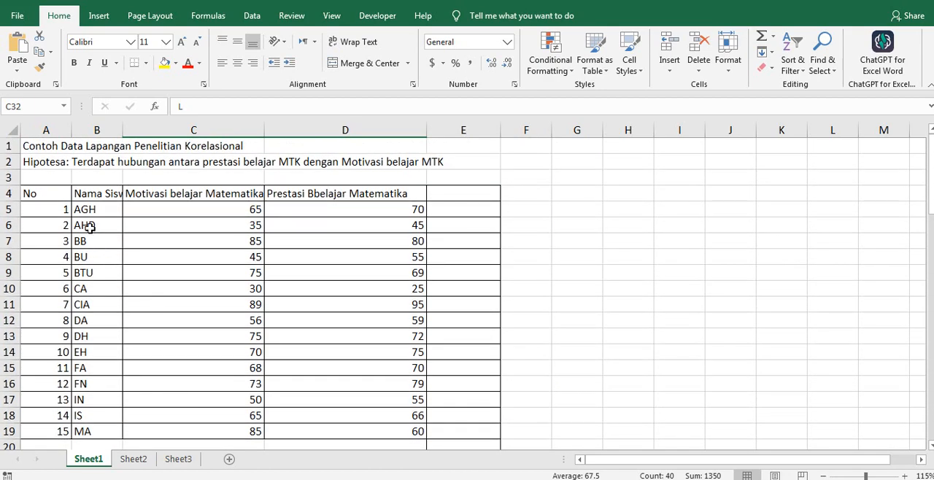
{"action": "left_click_drag", "start_coordinate": [86, 210], "coordinate": [100, 415]}
{"action": "scroll", "coordinate": [125, 323], "scroll_direction": "down", "scroll_amount": 2}
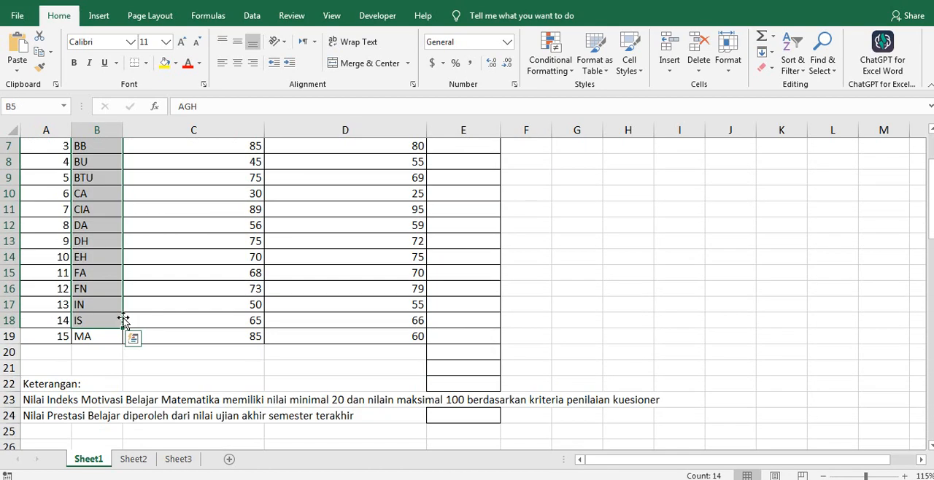
{"action": "scroll", "coordinate": [152, 311], "scroll_direction": "up", "scroll_amount": 2}
- Examine the students' scores in the Motivasi belajar Matematika and Prestasi Bbelajar Matematika columns
{"action": "left_click_drag", "start_coordinate": [178, 205], "coordinate": [228, 290]}
{"action": "left_click_drag", "start_coordinate": [334, 207], "coordinate": [320, 368]}
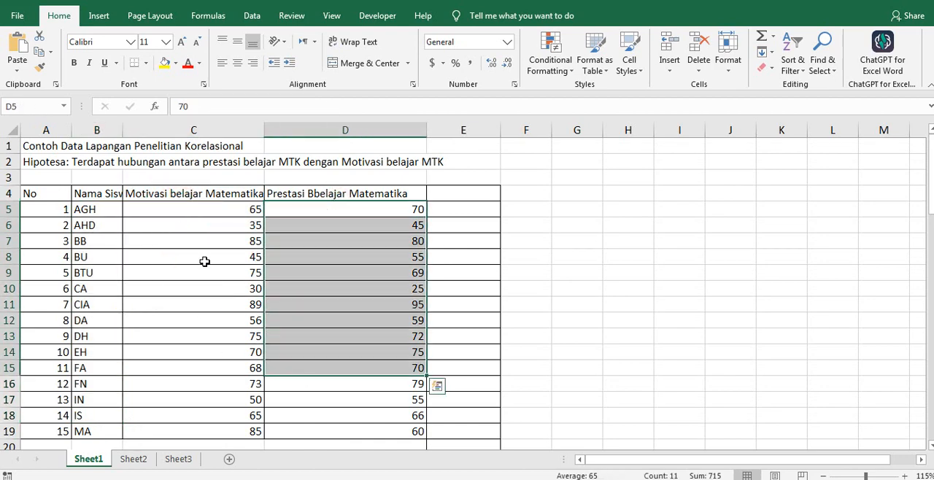
{"action": "left_click_drag", "start_coordinate": [205, 209], "coordinate": [196, 368]}
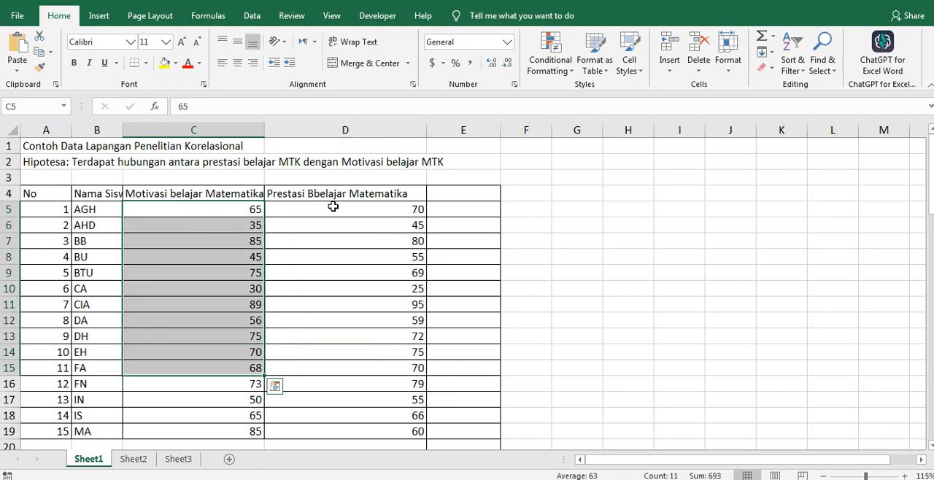
{"action": "left_click_drag", "start_coordinate": [333, 207], "coordinate": [335, 388]}
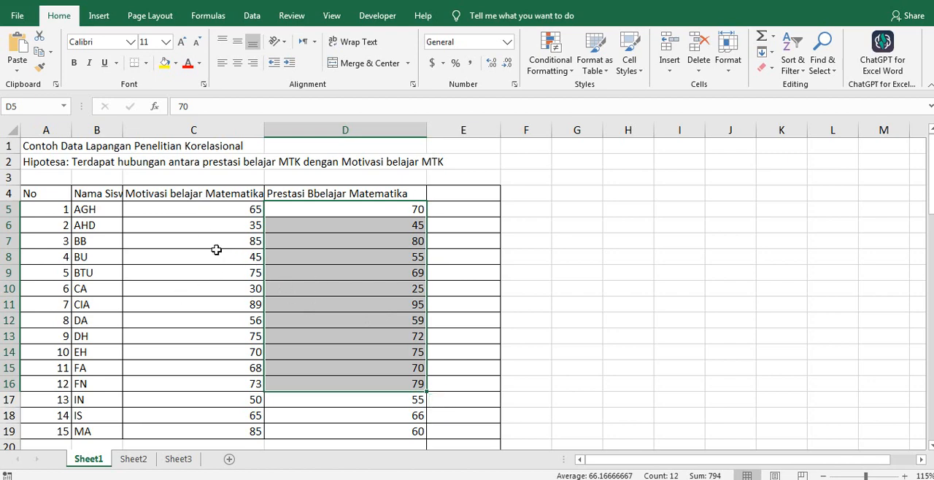
{"action": "left_click_drag", "start_coordinate": [187, 212], "coordinate": [246, 365]}
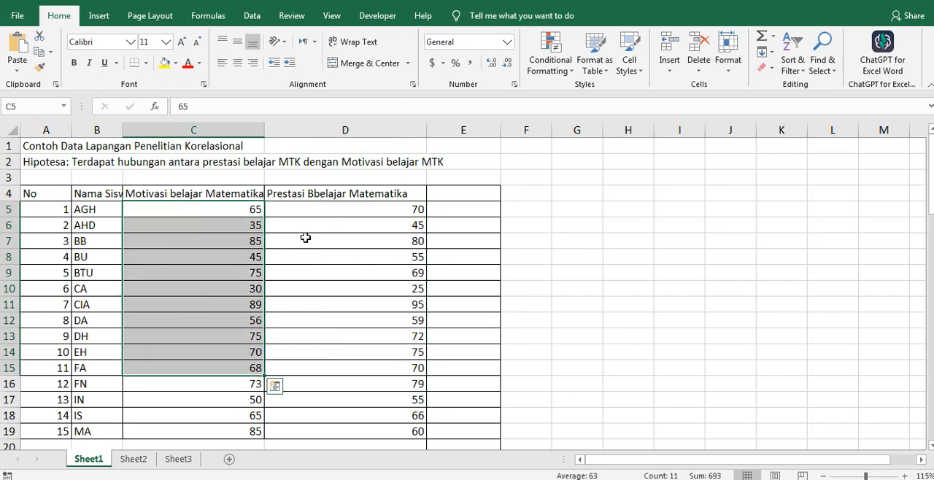
{"action": "left_click_drag", "start_coordinate": [318, 219], "coordinate": [309, 331]}
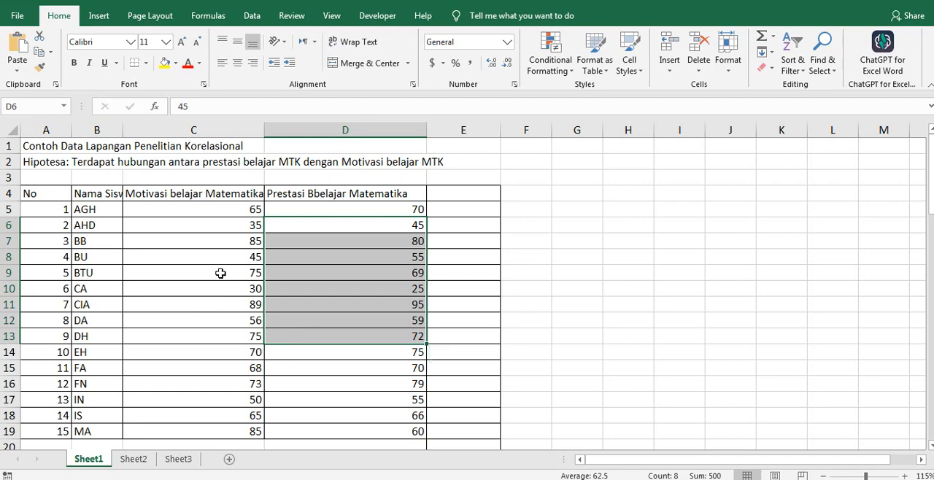
{"action": "left_click_drag", "start_coordinate": [202, 221], "coordinate": [301, 434]}
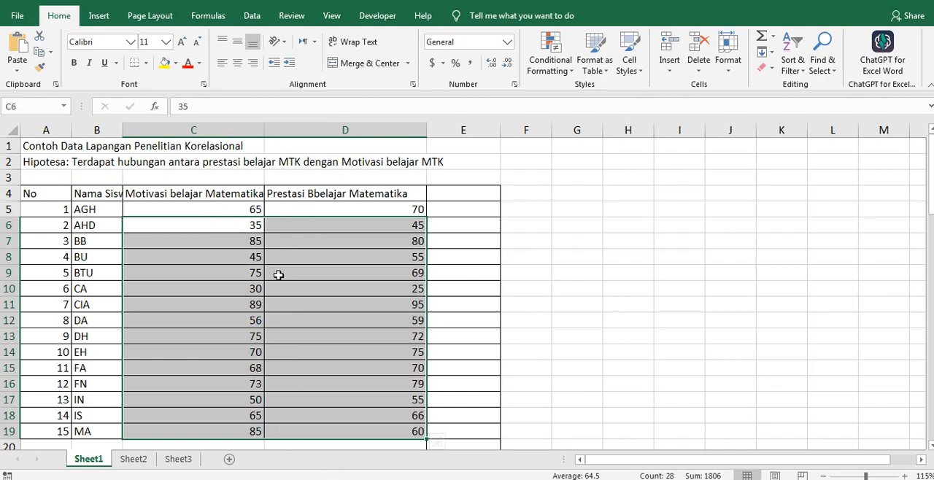
- Switch to the SPSS data editor and define two variables named X and Y
{"action": "key", "text": "alt+Tab"}
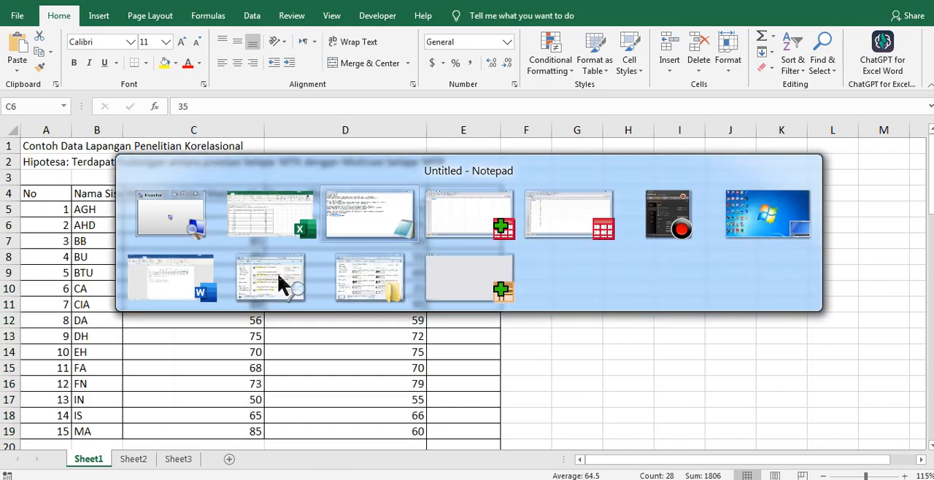
{"action": "key", "text": "alt+Tab"}
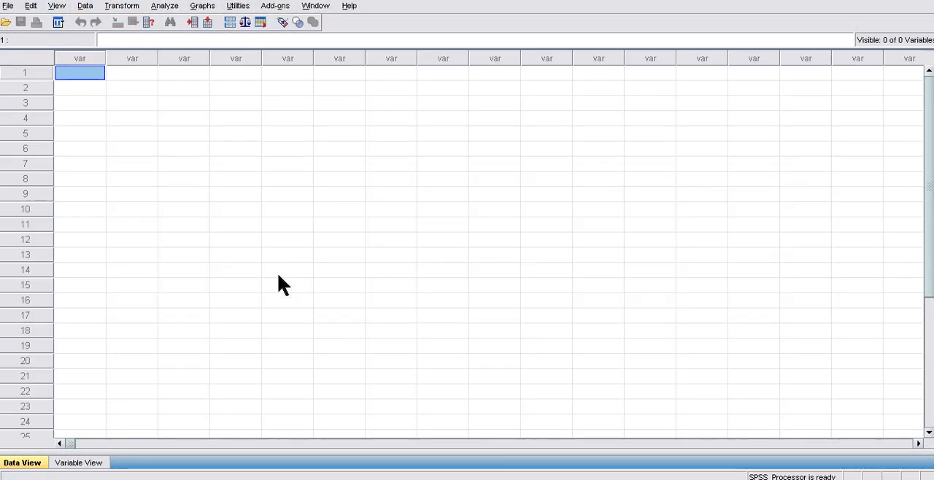
{"action": "left_click", "coordinate": [77, 464]}
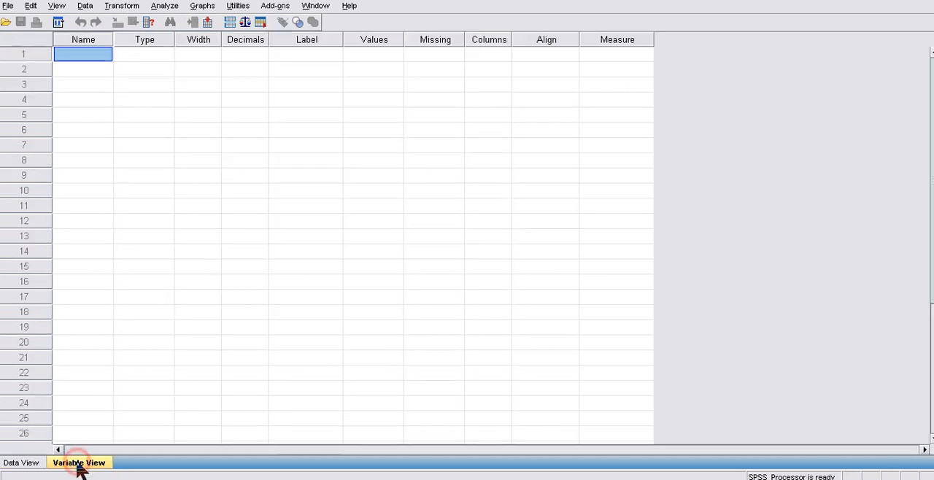
{"action": "left_click", "coordinate": [84, 53]}
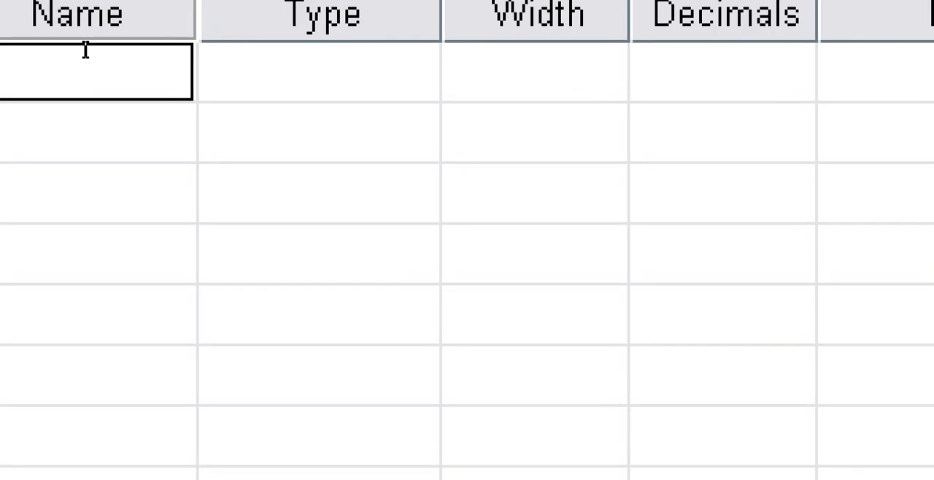
{"action": "type", "text": "X"}
{"action": "key", "text": "Tab"}
{"action": "key", "text": "Return"}
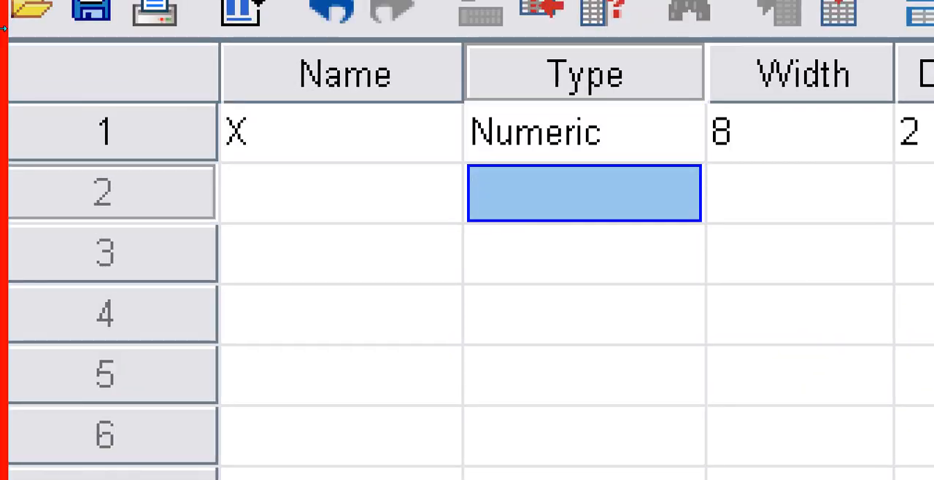
{"action": "key", "text": "Left"}
{"action": "type", "text": "Y"}
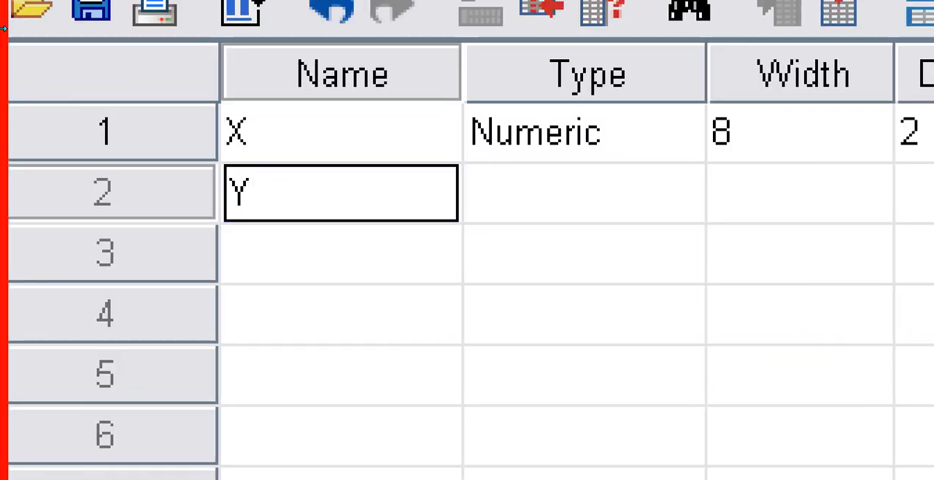
{"action": "key", "text": "Tab"}
- Label variable X as Motivasi Belajar and variable Y as Prestasi Belajar
{"action": "key", "text": "Up"}
{"action": "key", "text": "Left"}
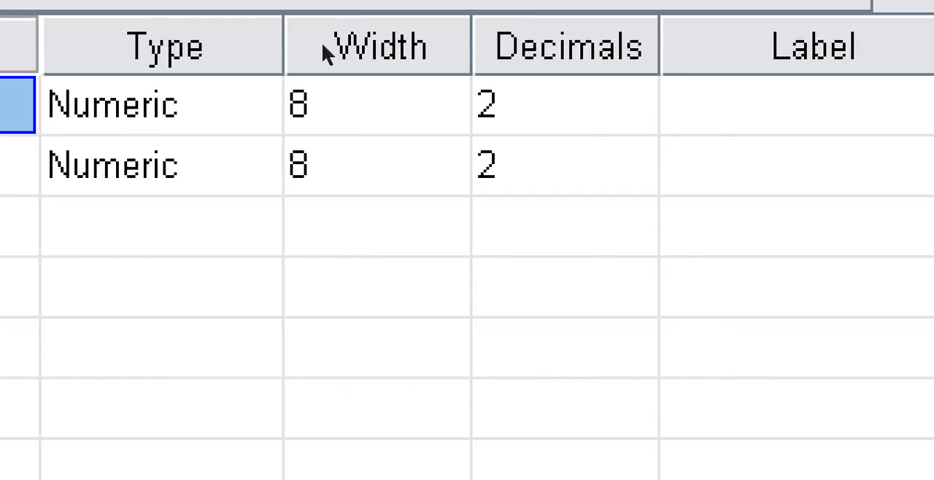
{"action": "left_click", "coordinate": [307, 50]}
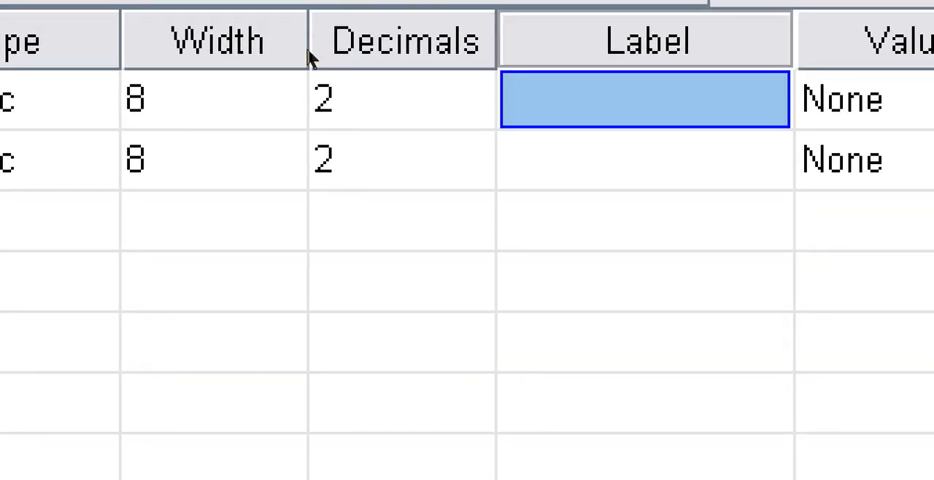
{"action": "type", "text": "Mot"}
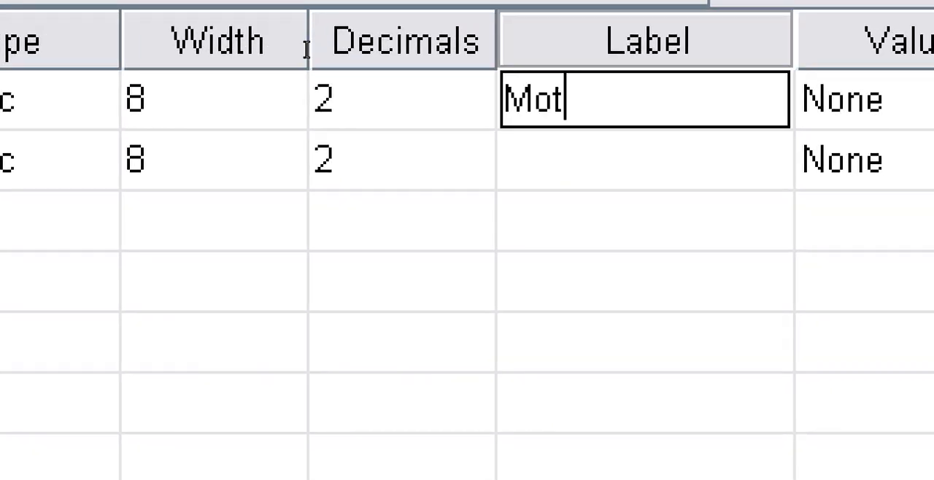
{"action": "type", "text": "ivasi Belajar"}
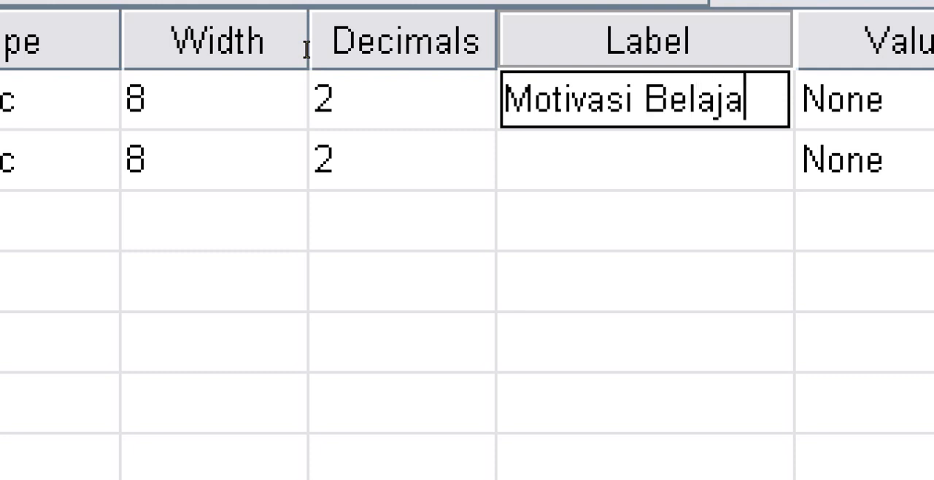
{"action": "key", "text": "Tab"}
{"action": "key", "text": "Down"}
{"action": "key", "text": "Left"}
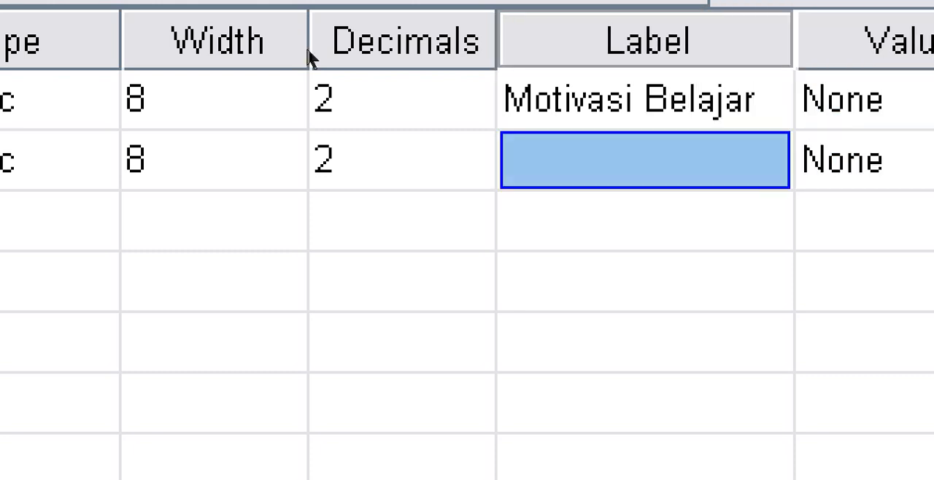
{"action": "type", "text": "Prestas"}
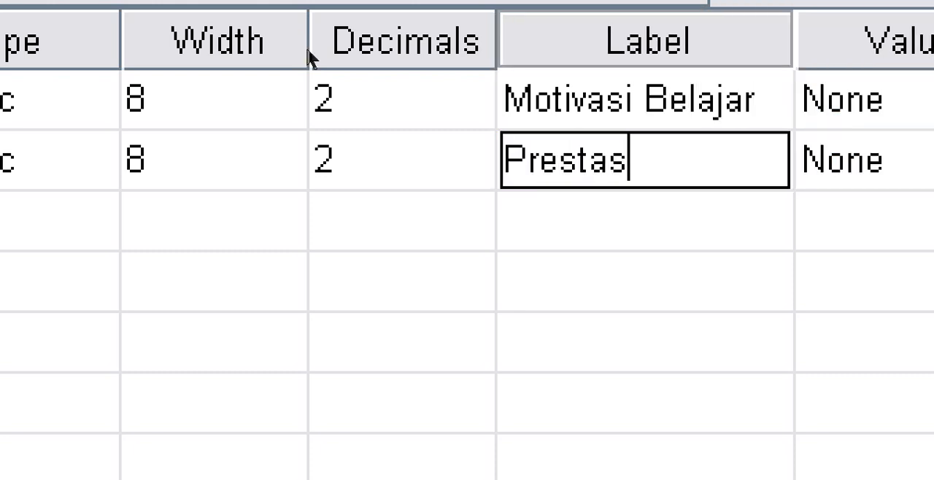
{"action": "type", "text": "i Belajar"}
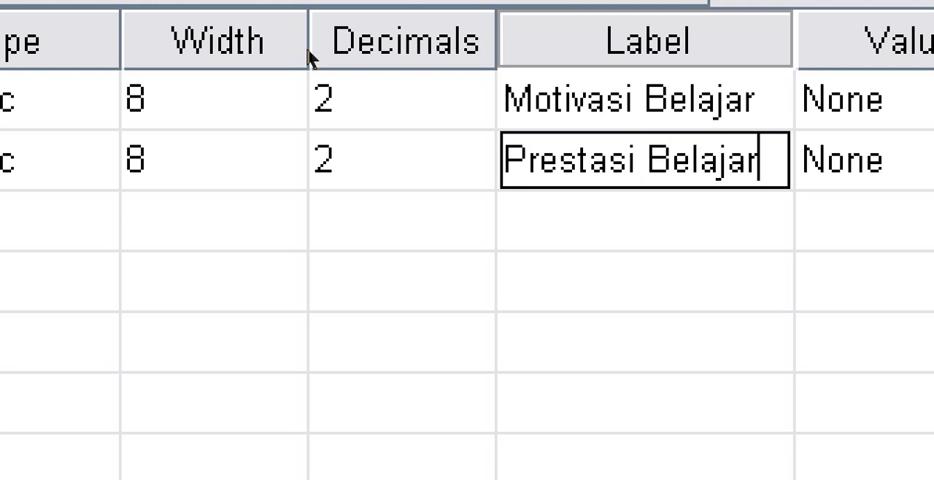
- Set the decimals of both variables X and Y to 0
{"action": "key", "text": "Up"}
{"action": "key", "text": "Left"}
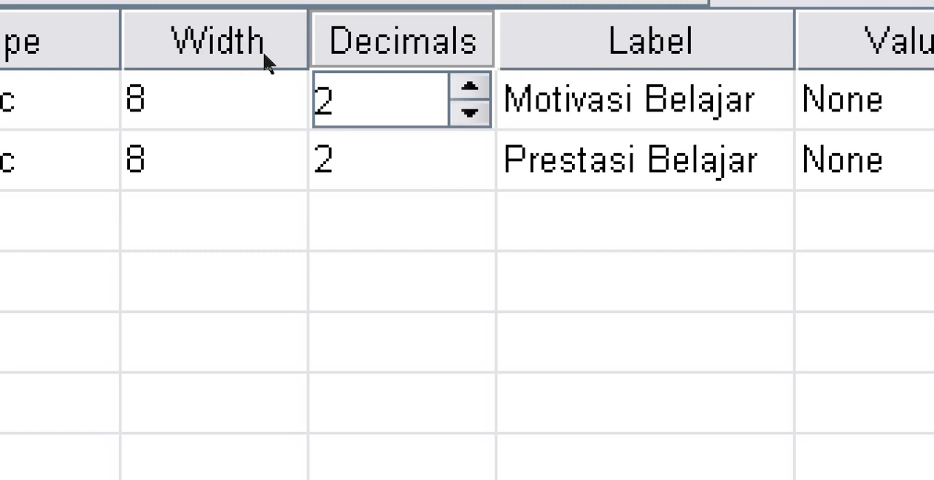
{"action": "left_click", "coordinate": [261, 54]}
{"action": "left_click", "coordinate": [261, 54]}
{"action": "left_click", "coordinate": [240, 66]}
{"action": "left_click", "coordinate": [258, 72]}
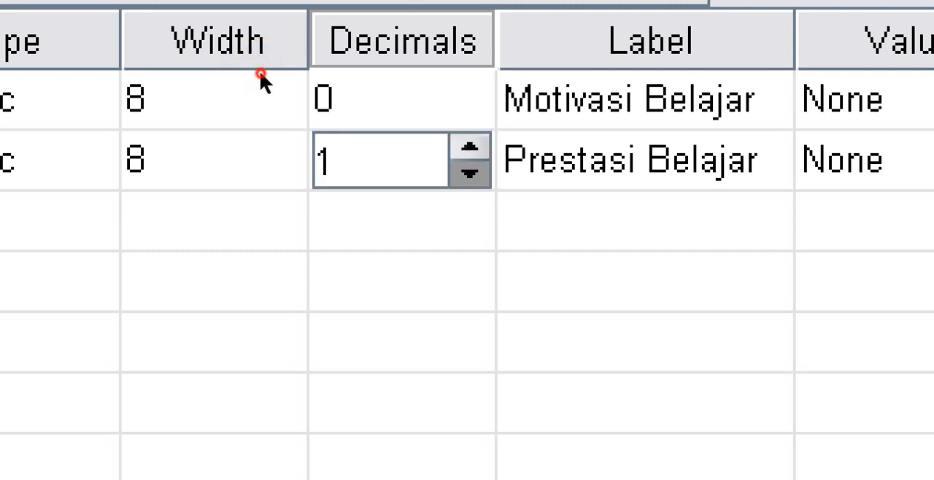
{"action": "left_click", "coordinate": [258, 72]}
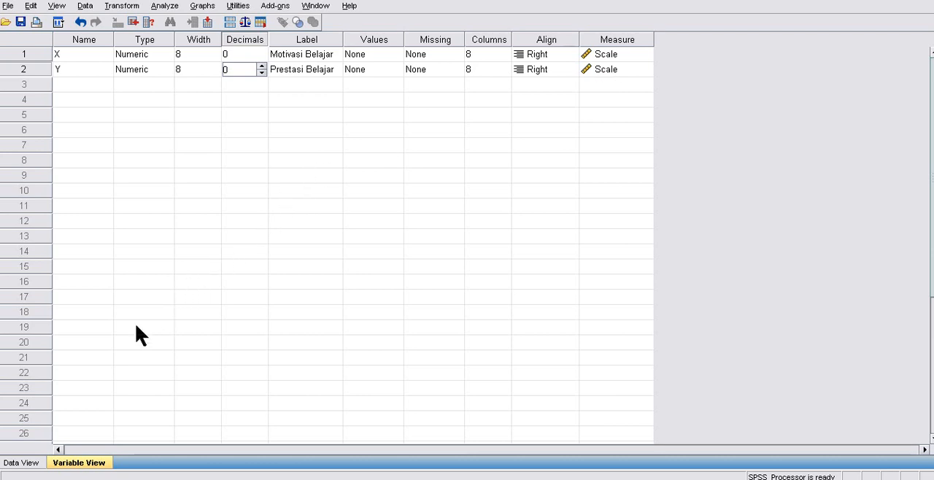
- Copy the students' scores in C5:D19 from the Excel workbook into the SPSS X and Y data columns, starting at row 1
{"action": "left_click", "coordinate": [21, 463]}
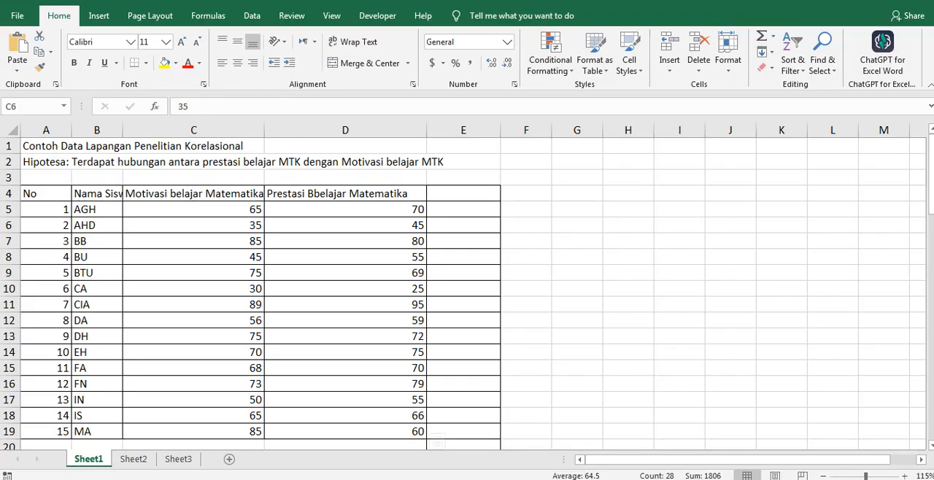
{"action": "left_click", "coordinate": [149, 255]}
{"action": "left_click_drag", "start_coordinate": [149, 215], "coordinate": [278, 446]}
{"action": "left_click_drag", "start_coordinate": [280, 377], "coordinate": [300, 359]}
{"action": "right_click", "coordinate": [259, 241]}
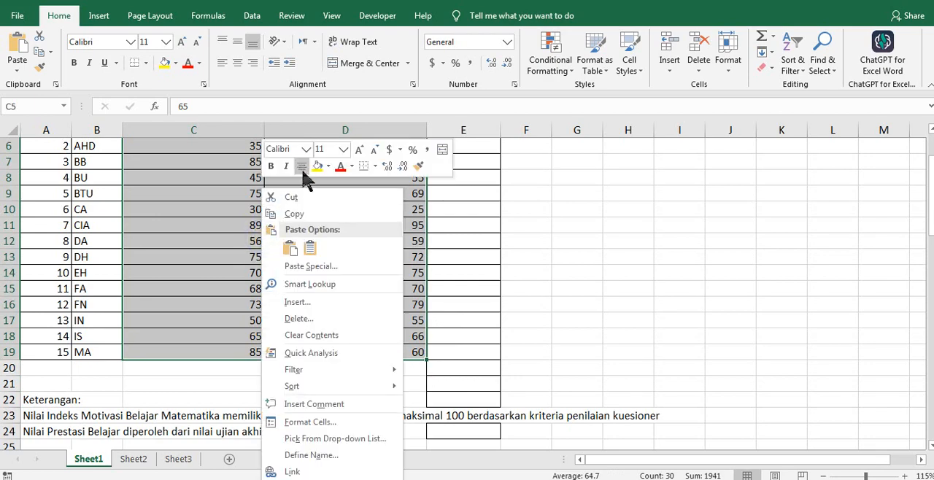
{"action": "left_click", "coordinate": [299, 213]}
{"action": "scroll", "coordinate": [302, 207], "scroll_direction": "up", "scroll_amount": 2}
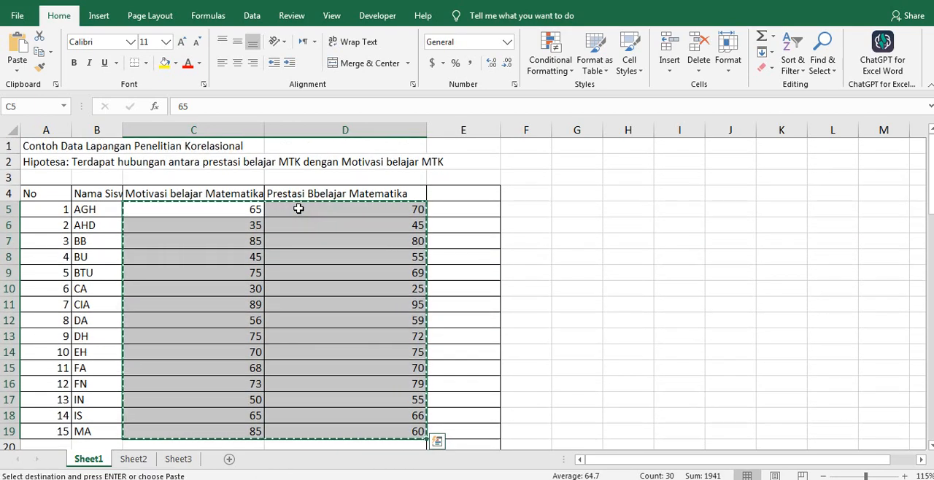
{"action": "key", "text": "alt+Tab"}
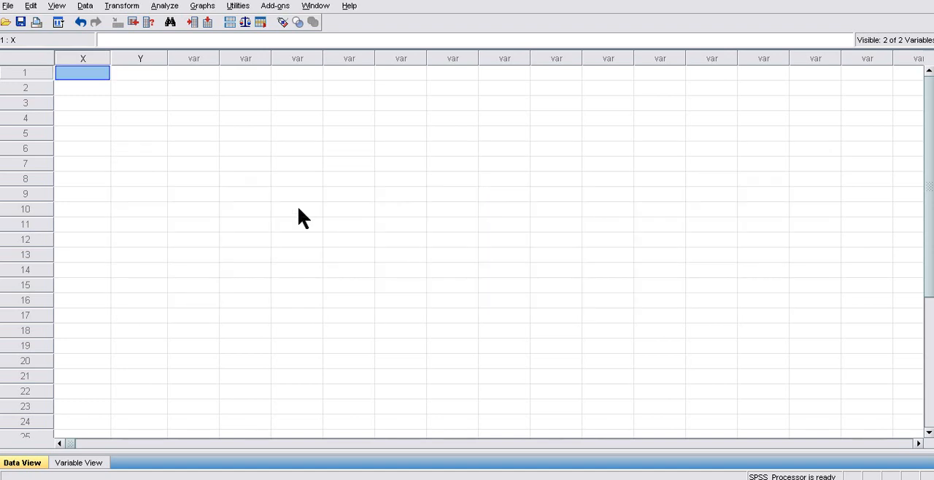
{"action": "key", "text": "ctrl+v"}
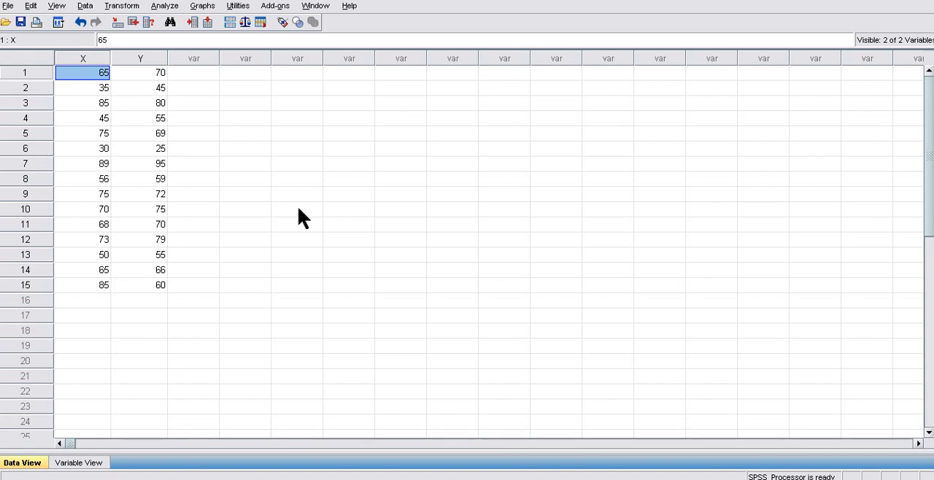
- Set up a Compare Means analysis with Motivasi Belajar as the independent and Prestasi Belajar as the dependent variable
{"action": "left_click", "coordinate": [174, 7]}
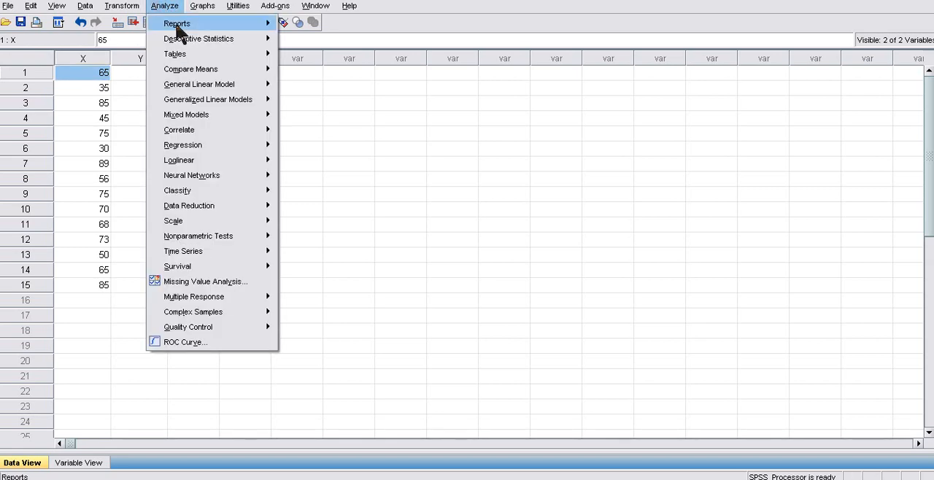
{"action": "mouse_move", "coordinate": [193, 73]}
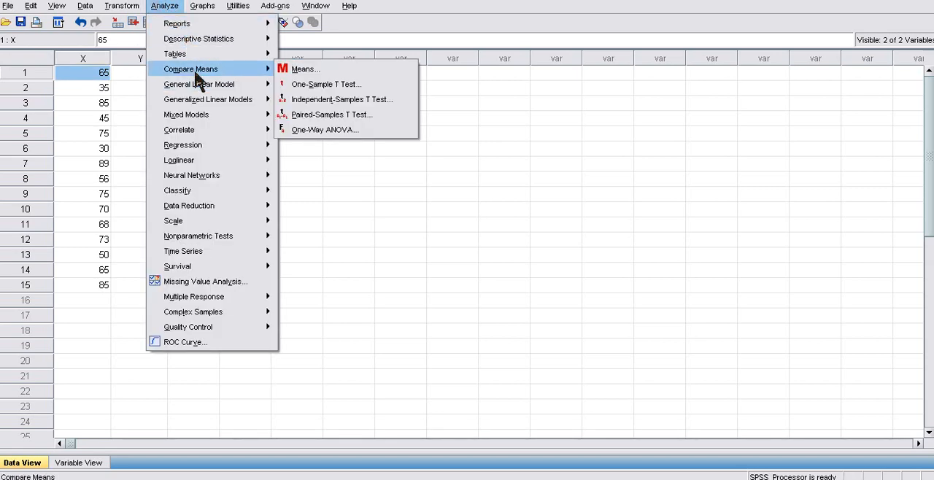
{"action": "left_click", "coordinate": [305, 70]}
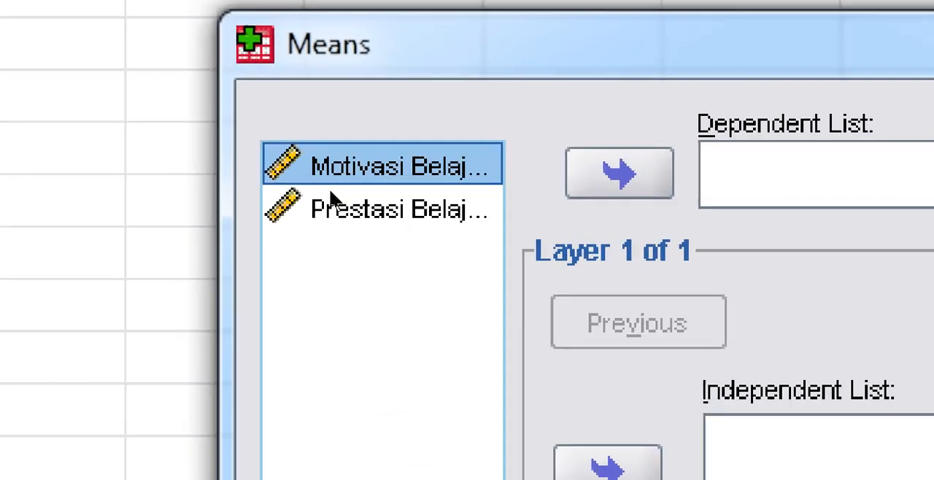
{"action": "key", "text": "Down"}
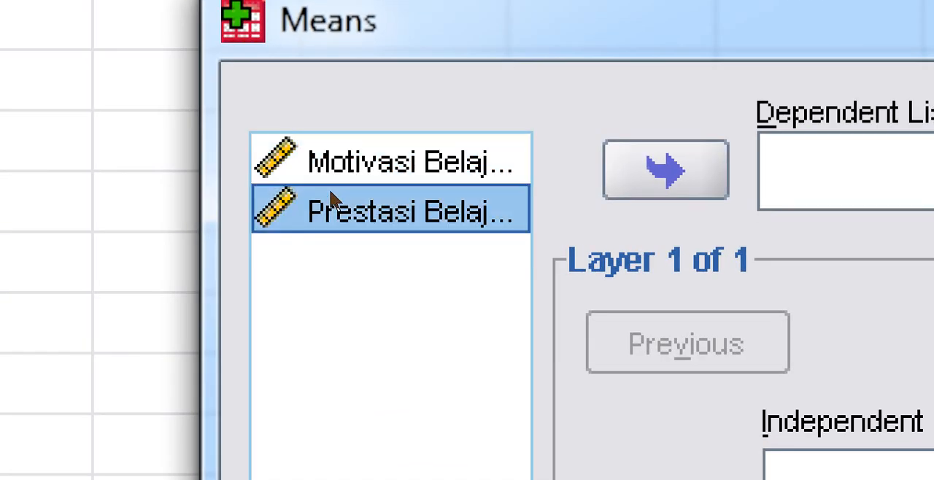
{"action": "key", "text": "Up"}
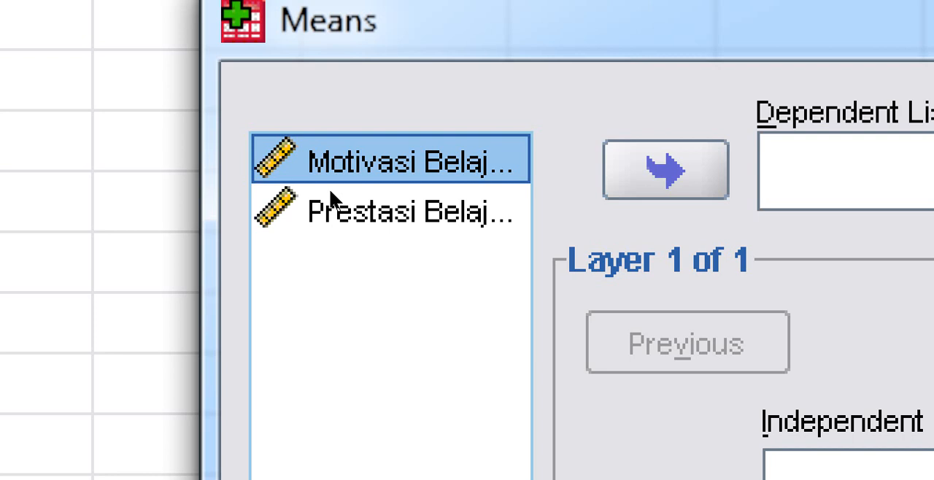
{"action": "left_click", "coordinate": [330, 191]}
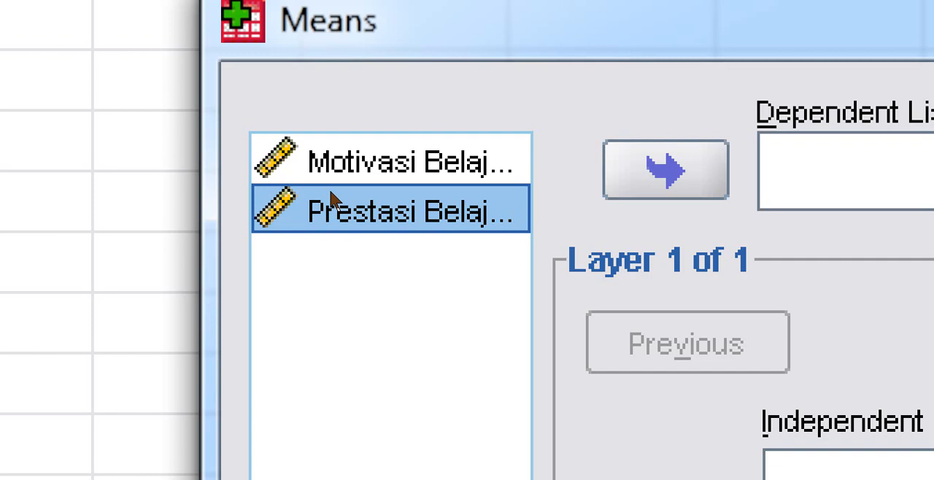
{"action": "key", "text": "Up"}
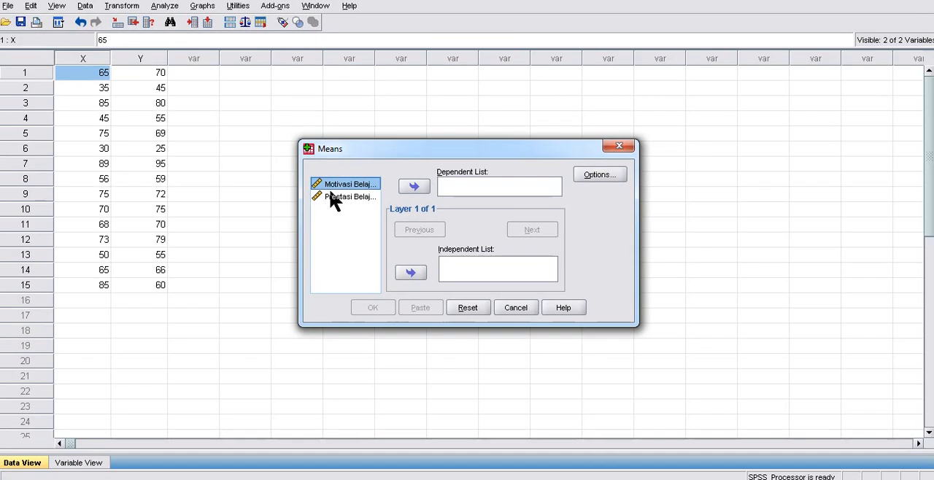
{"action": "left_click", "coordinate": [410, 275]}
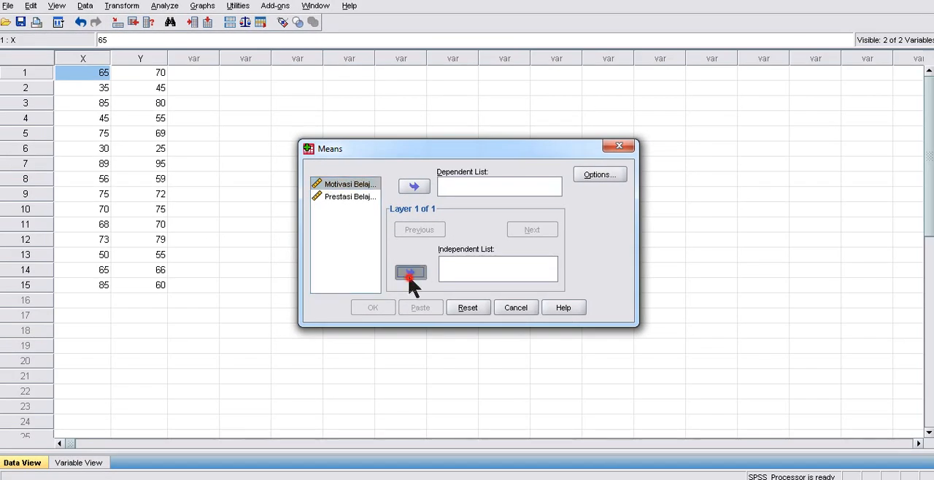
{"action": "left_click", "coordinate": [344, 187]}
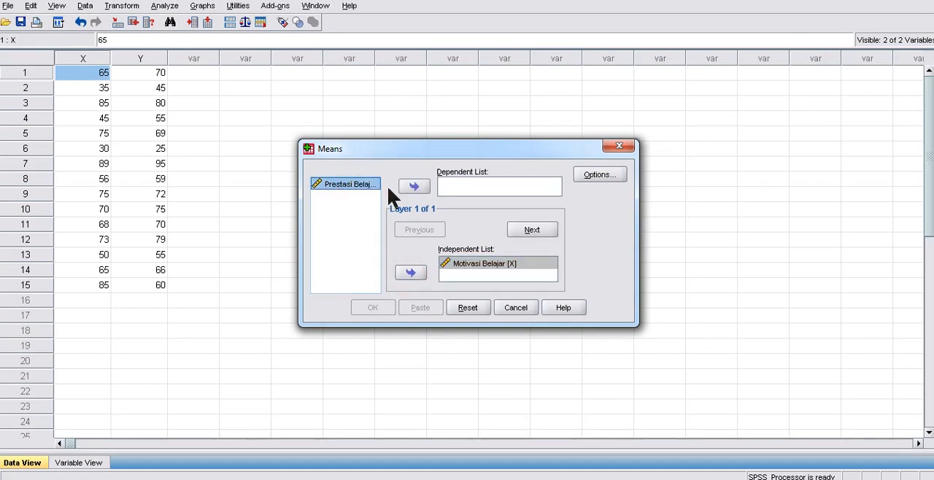
{"action": "left_click", "coordinate": [413, 187]}
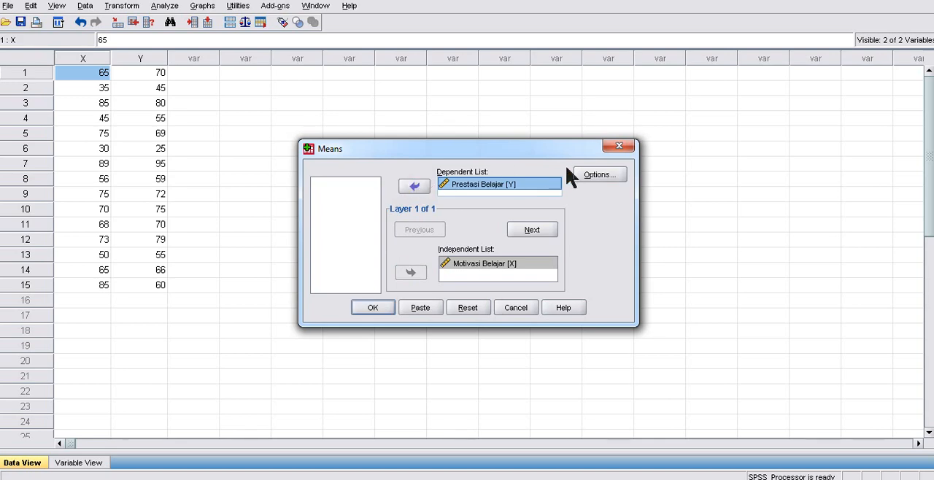
- Enable the Test for linearity option for the first layer and run the Means analysis
{"action": "left_click", "coordinate": [596, 174]}
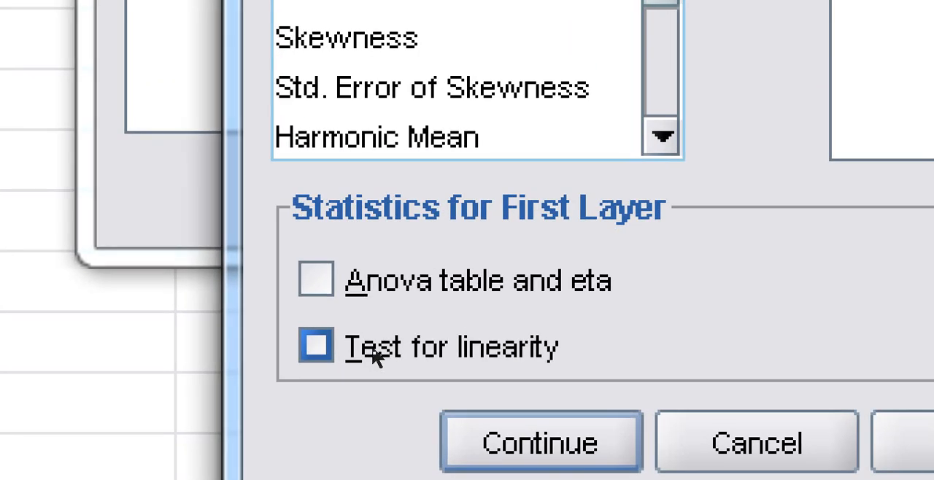
{"action": "left_click", "coordinate": [376, 354]}
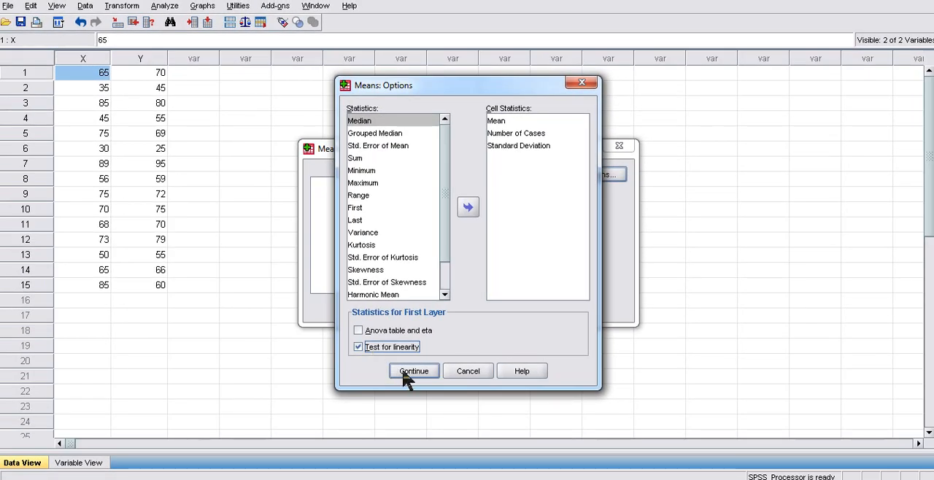
{"action": "left_click", "coordinate": [409, 373]}
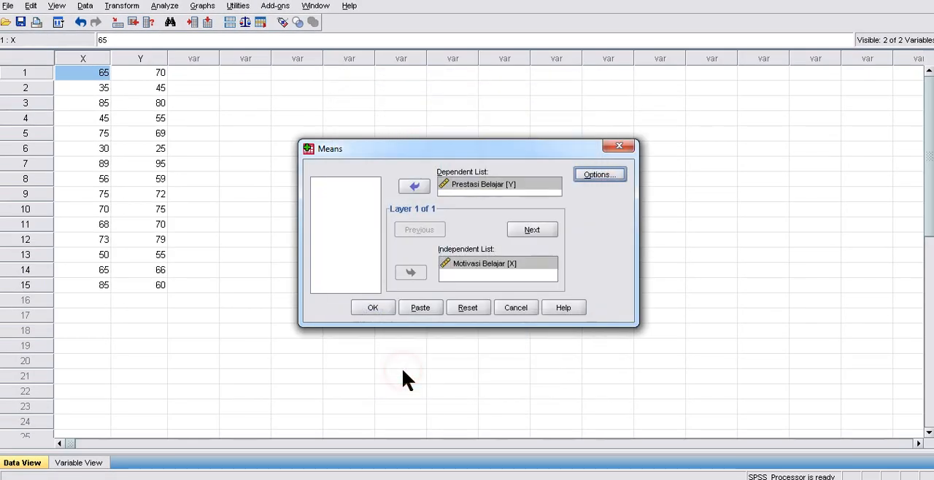
{"action": "left_click", "coordinate": [374, 309]}
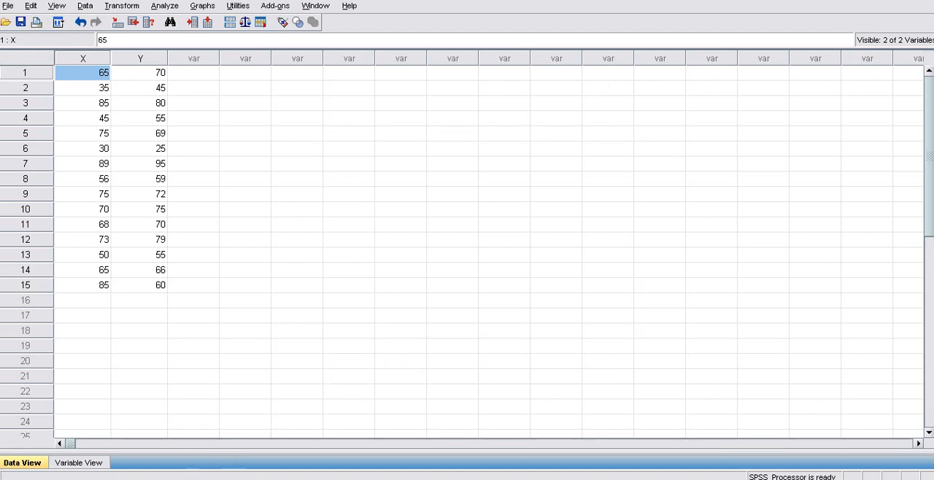
- Open the SPSS output viewer and examine the Means results, especially the linearity rows of the ANOVA Table
{"action": "mouse_move", "coordinate": [323, 441]}
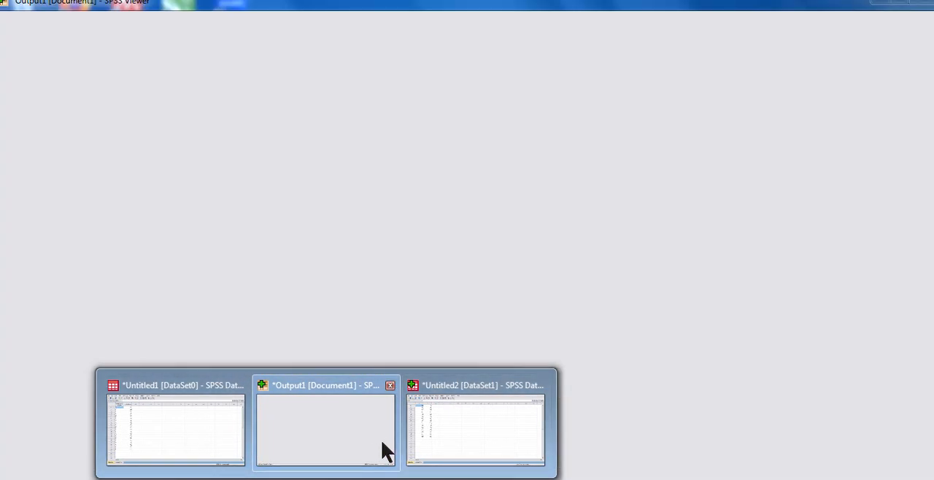
{"action": "left_click", "coordinate": [382, 442]}
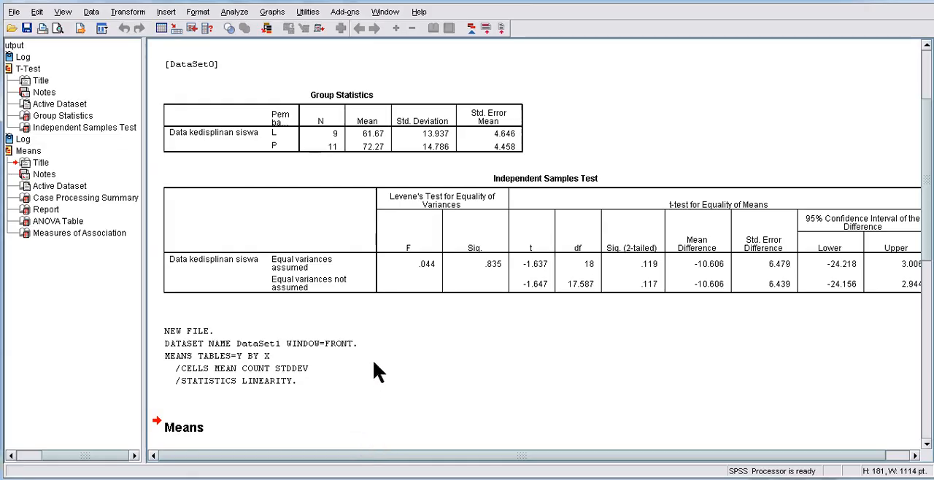
{"action": "scroll", "coordinate": [319, 343], "scroll_direction": "down", "scroll_amount": 3}
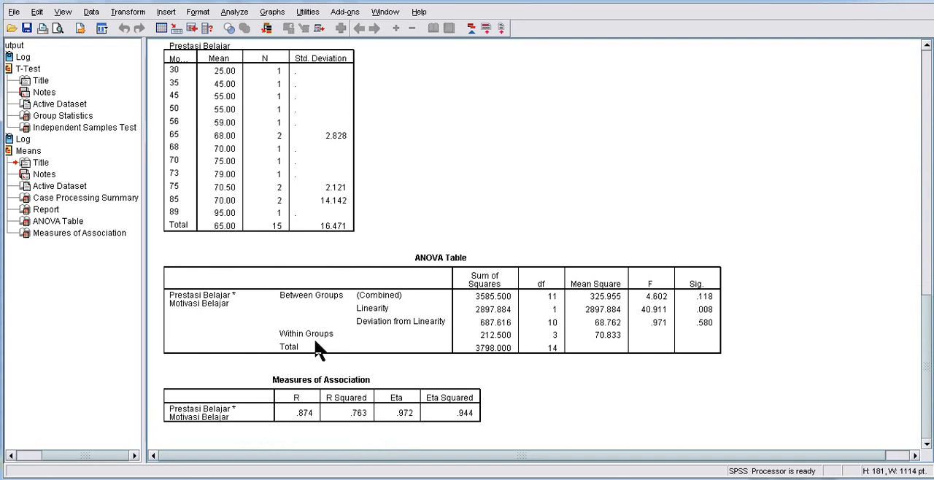
{"action": "scroll", "coordinate": [307, 321], "scroll_direction": "up", "scroll_amount": 5}
{"action": "scroll", "coordinate": [289, 271], "scroll_direction": "up", "scroll_amount": 1}
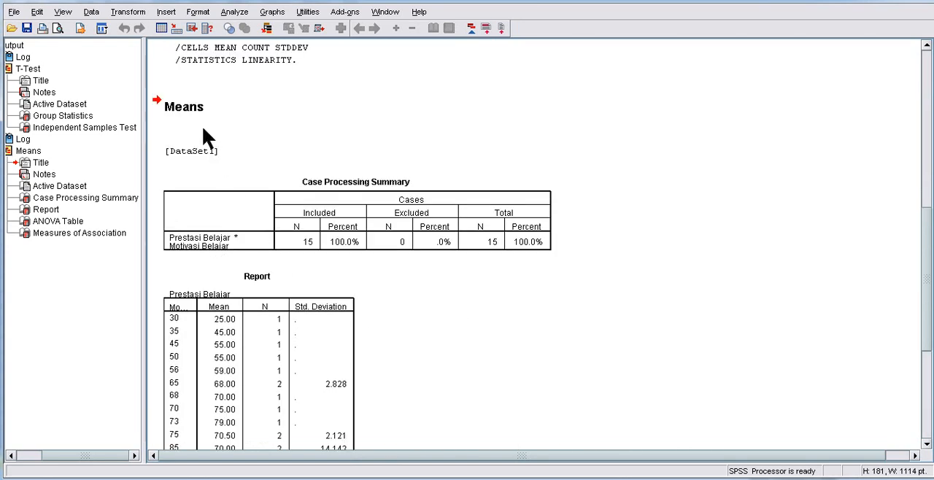
{"action": "scroll", "coordinate": [292, 179], "scroll_direction": "down", "scroll_amount": 1}
{"action": "scroll", "coordinate": [314, 190], "scroll_direction": "down", "scroll_amount": 5}
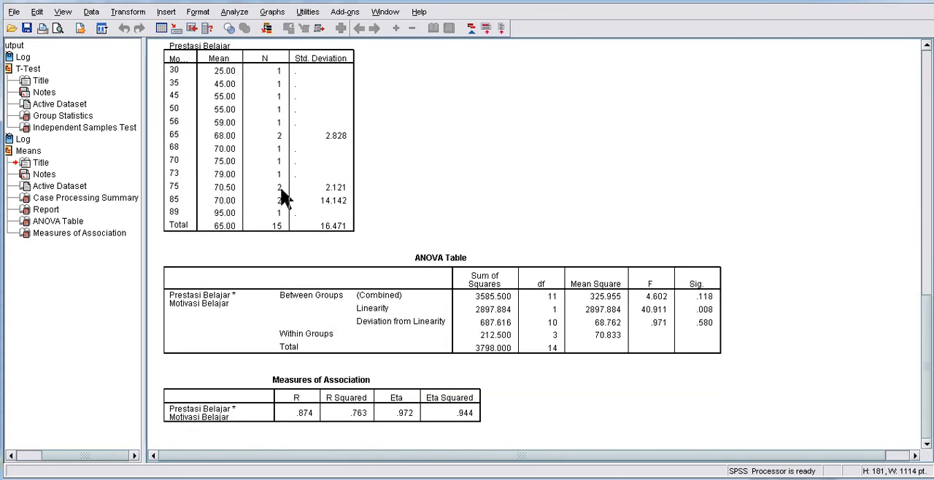
{"action": "left_click", "coordinate": [374, 308]}
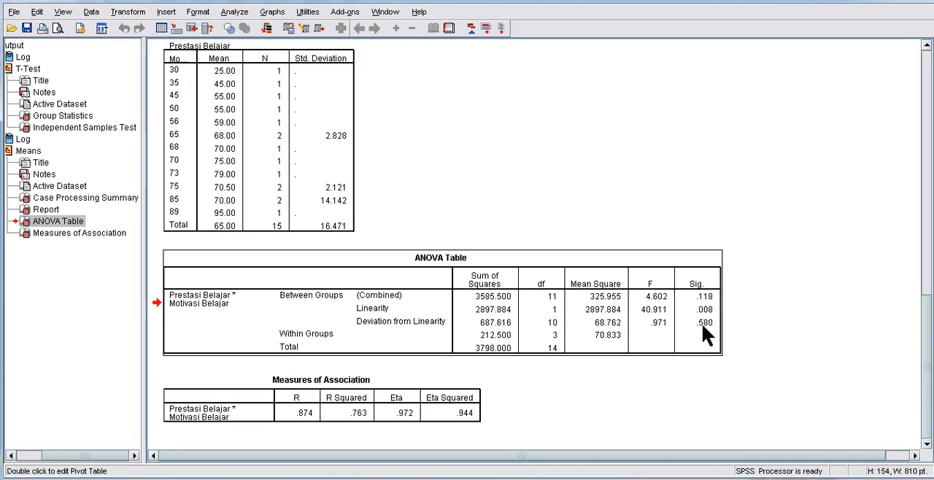
- Switch to Word and create a new blank document
{"action": "key", "text": "alt+Tab"}
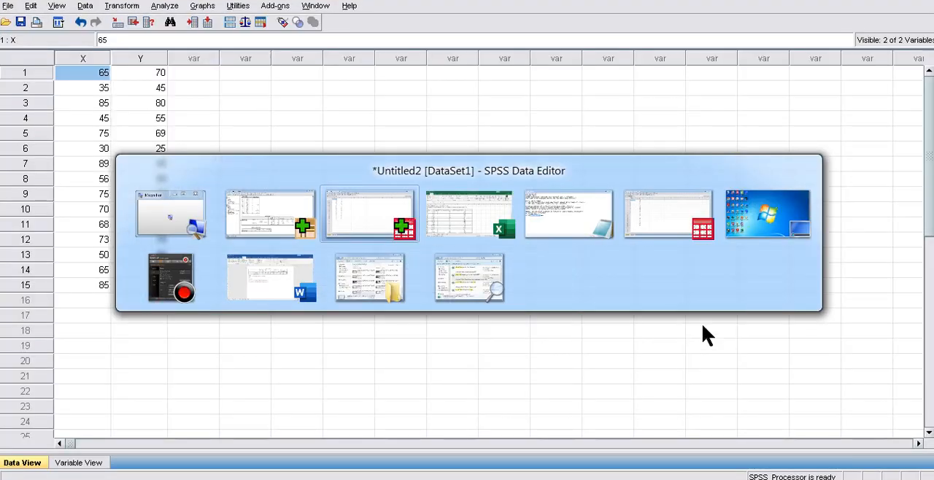
{"action": "key", "text": "alt+Tab"}
{"action": "key", "text": "alt+Tab"}
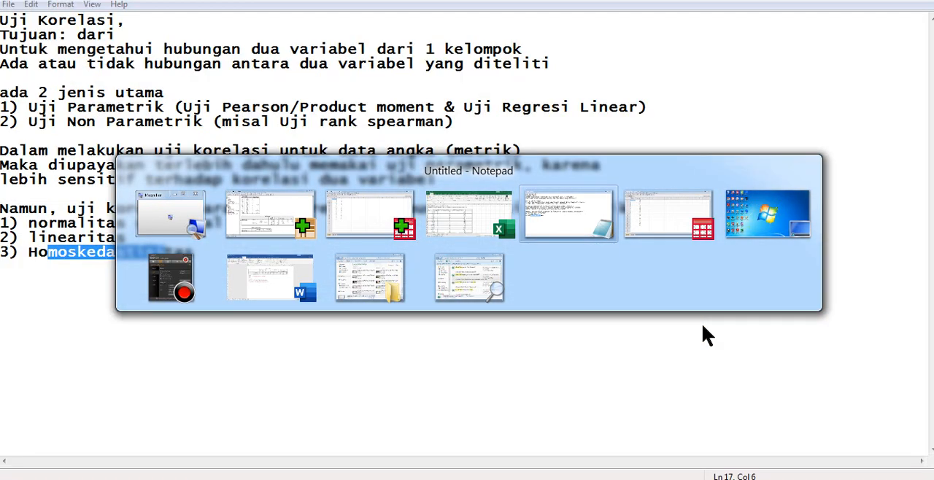
{"action": "key", "text": "alt+shift+Tab"}
{"action": "key", "text": "alt+shift+Tab"}
{"action": "key", "text": "alt+shift+Tab"}
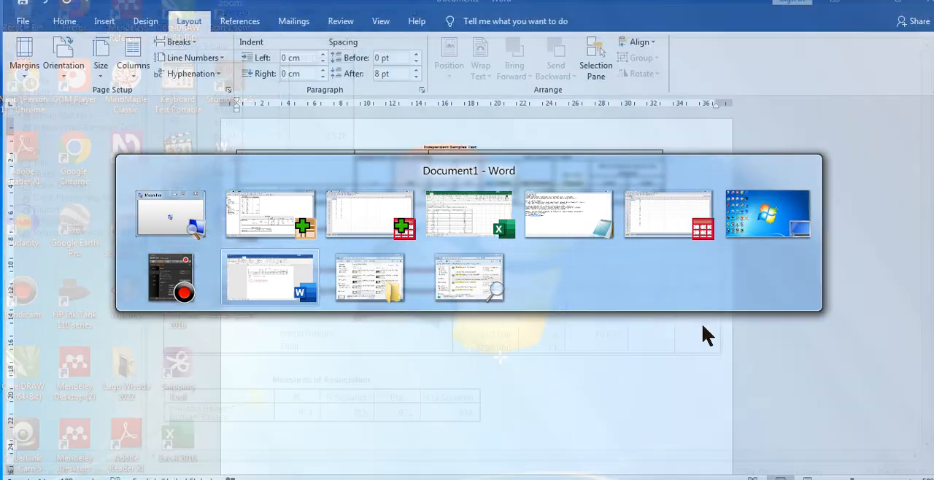
{"action": "key", "text": "ctrl+n"}
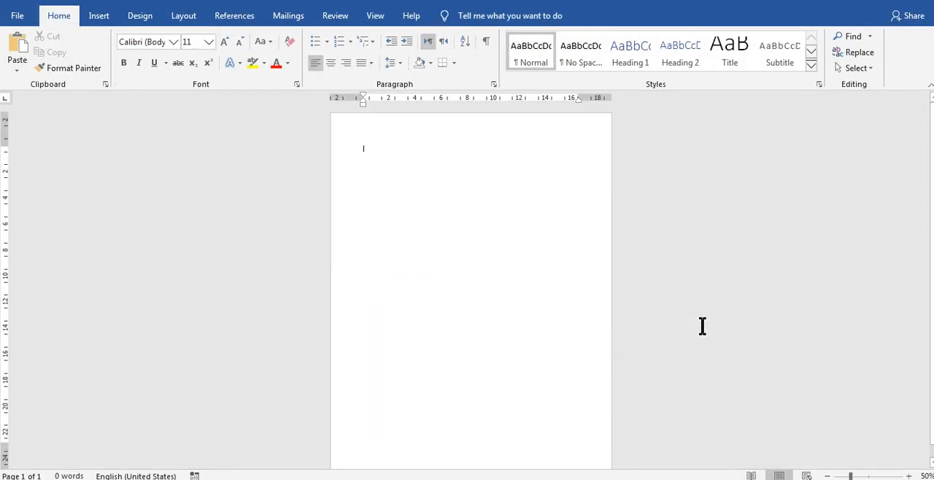
- Copy the ANOVA Table from the SPSS output viewer into the new blank Word document
{"action": "key", "text": "alt+Tab"}
{"action": "key", "text": "alt+Tab"}
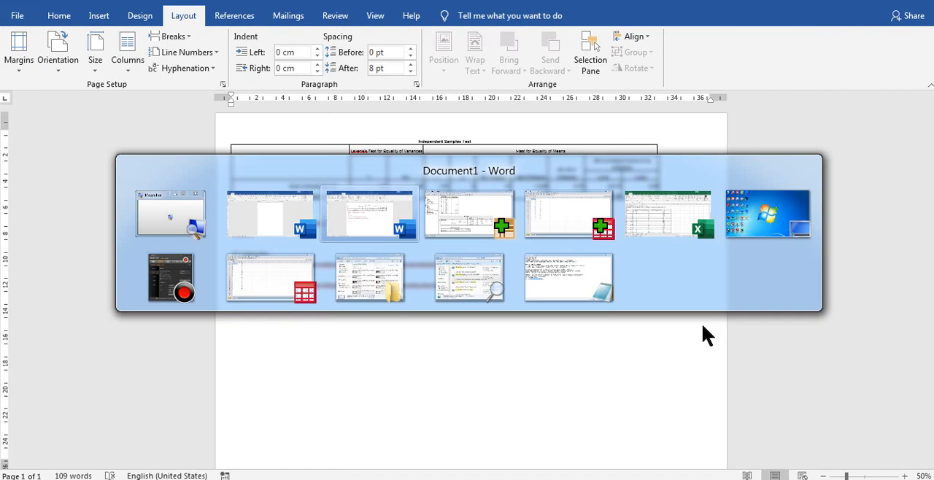
{"action": "key", "text": "alt+Tab"}
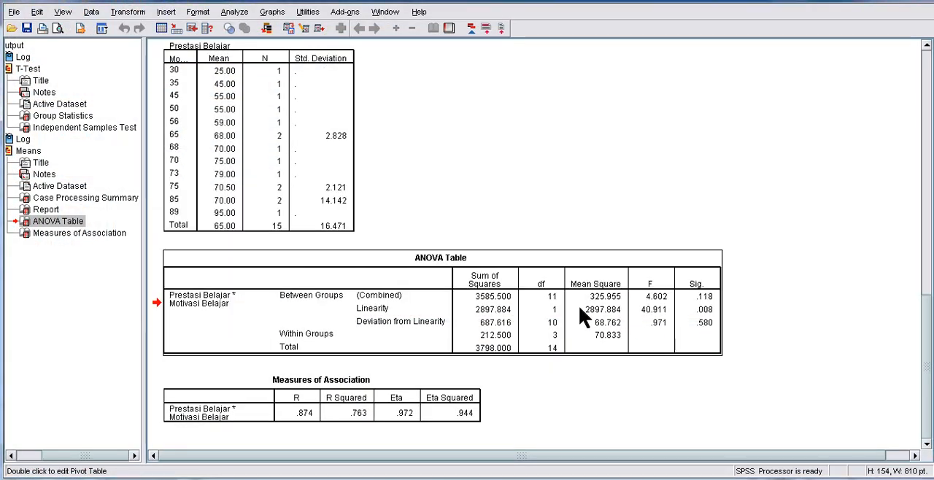
{"action": "right_click", "coordinate": [579, 307]}
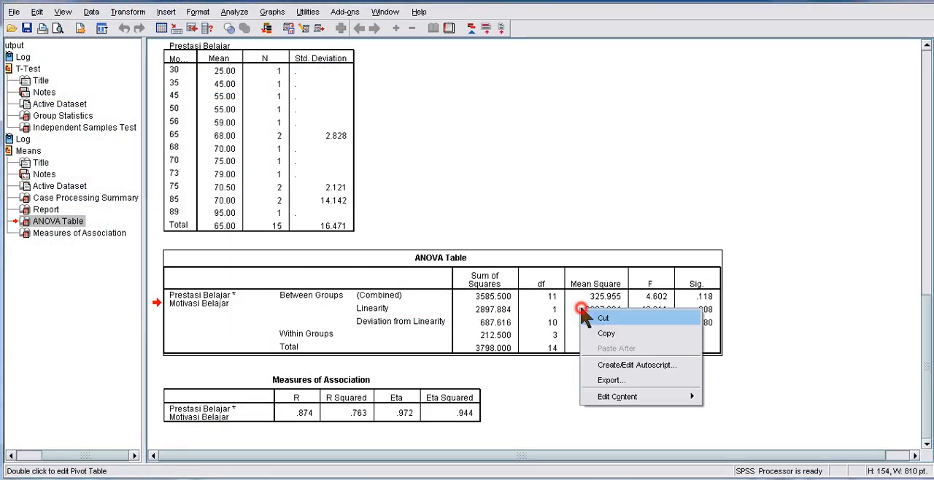
{"action": "left_click", "coordinate": [626, 332]}
{"action": "key", "text": "alt+Tab"}
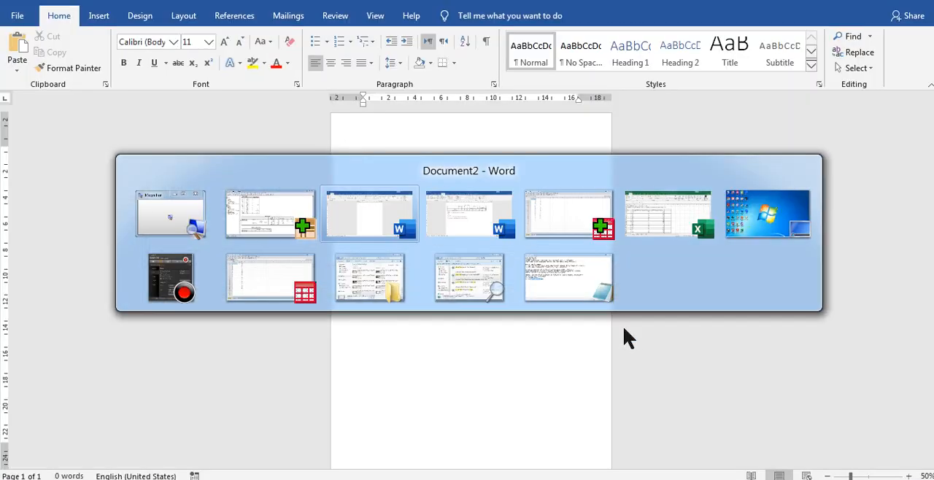
{"action": "key", "text": "ctrl+v"}
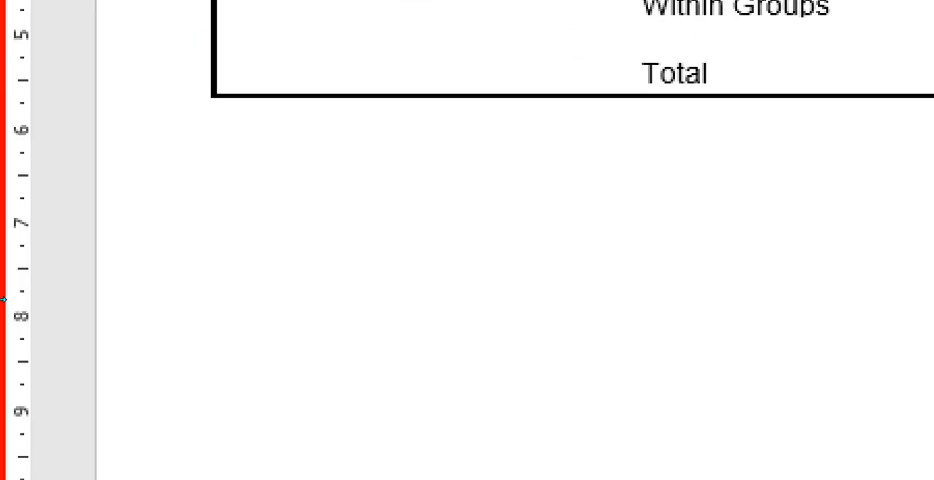
{"action": "type", "text": "JKk"}
{"action": "key", "text": "BackSpace"}
{"action": "key", "text": "BackSpace"}
{"action": "key", "text": "BackSpace"}
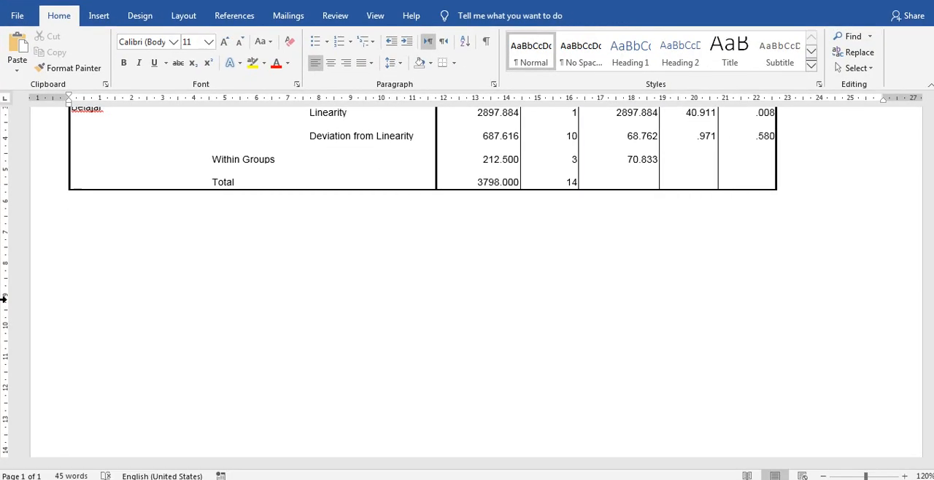
- Below the pasted table, add "Kritetria:" and the line "Jika nilai sig > Alpha (0,05), maka hubungan dua variabel X dan Y adalah linear"
{"action": "key", "text": "ctrl+v"}
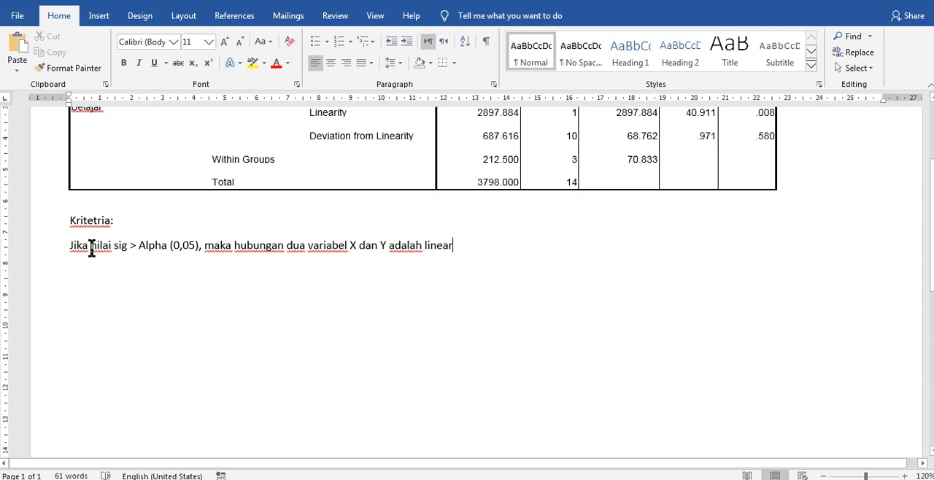
{"action": "scroll", "coordinate": [91, 248], "scroll_direction": "up", "scroll_amount": 5, "text": "ctrl"}
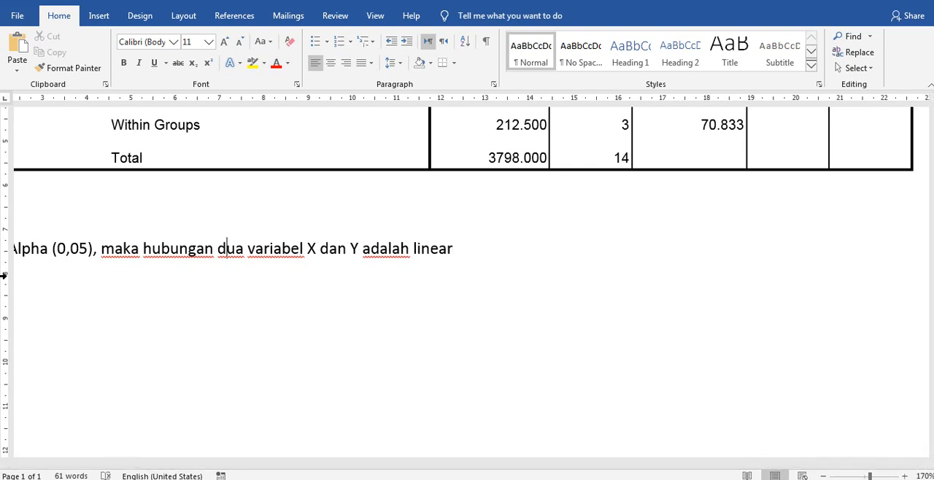
{"action": "left_click", "coordinate": [163, 260]}
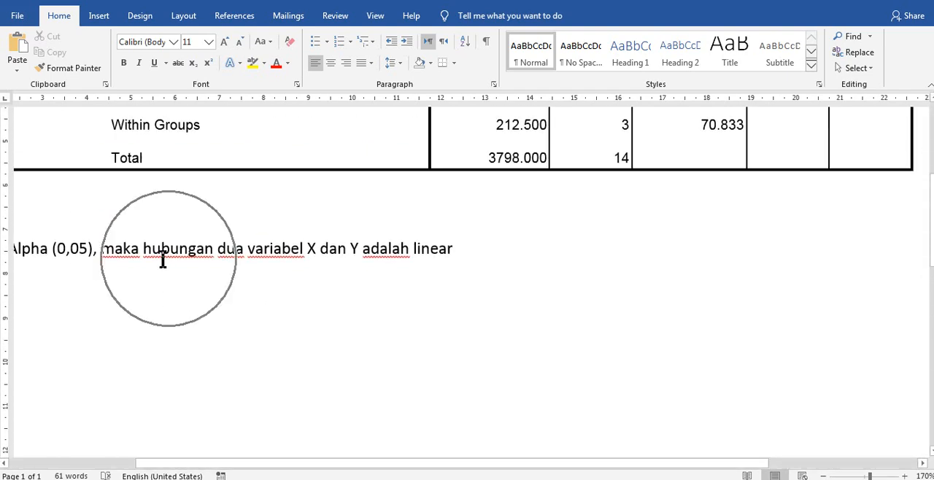
{"action": "left_click_drag", "start_coordinate": [45, 256], "coordinate": [67, 269]}
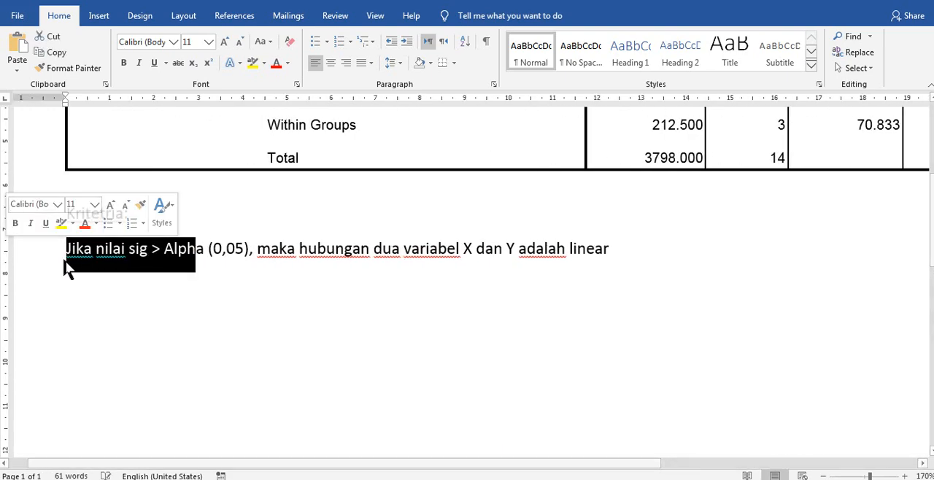
{"action": "left_click", "coordinate": [175, 283]}
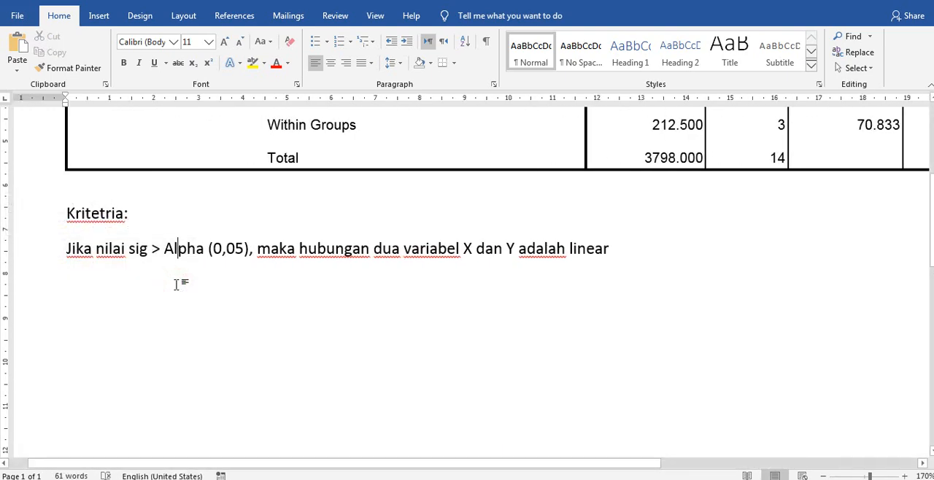
{"action": "left_click", "coordinate": [168, 277]}
- Add the conclusion line "Kesimpulan: linear" below the criterion
{"action": "left_click", "coordinate": [680, 246]}
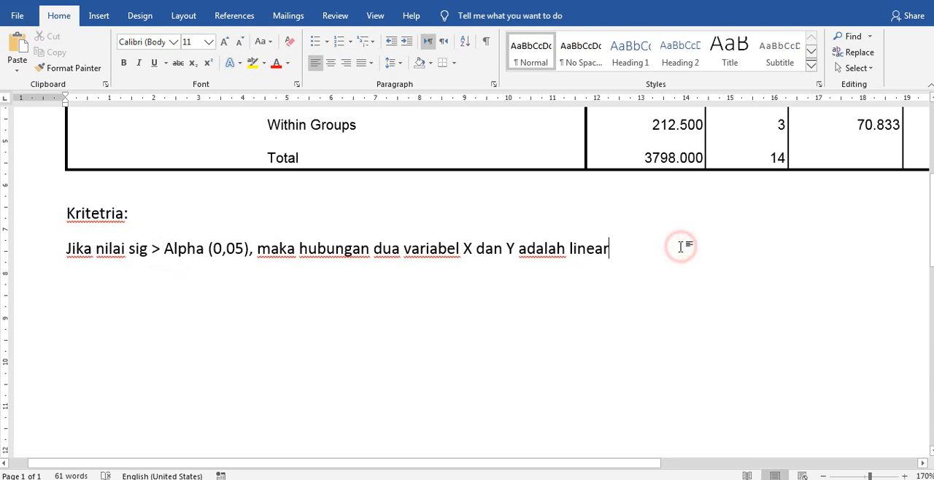
{"action": "key", "text": "Return"}
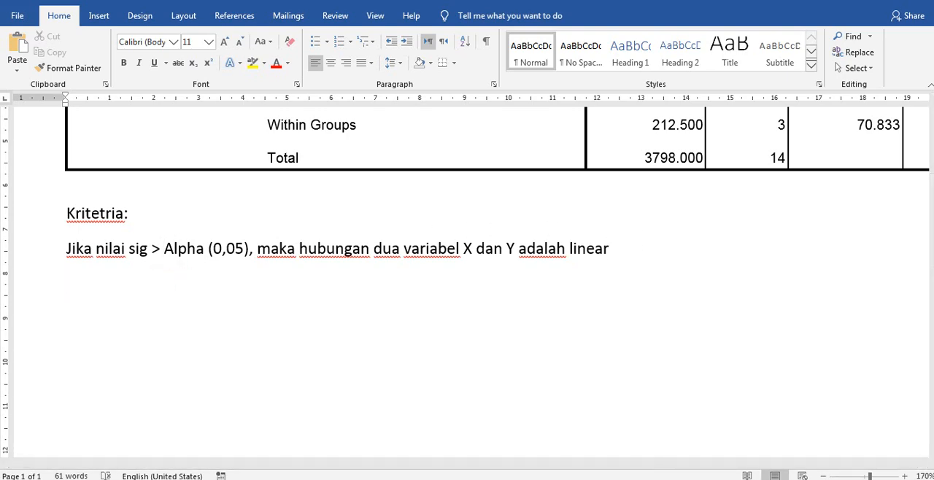
{"action": "type", "text": "Kesimpulan"}
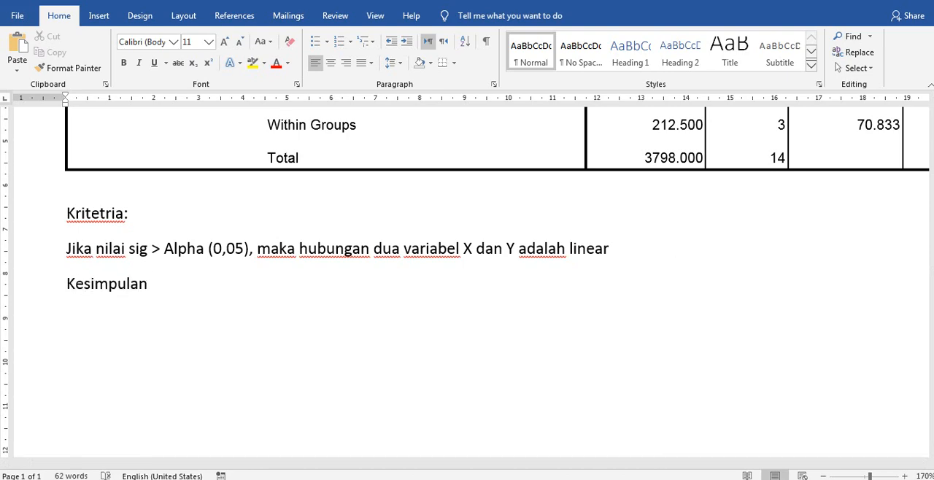
{"action": "type", "text": ": linear"}
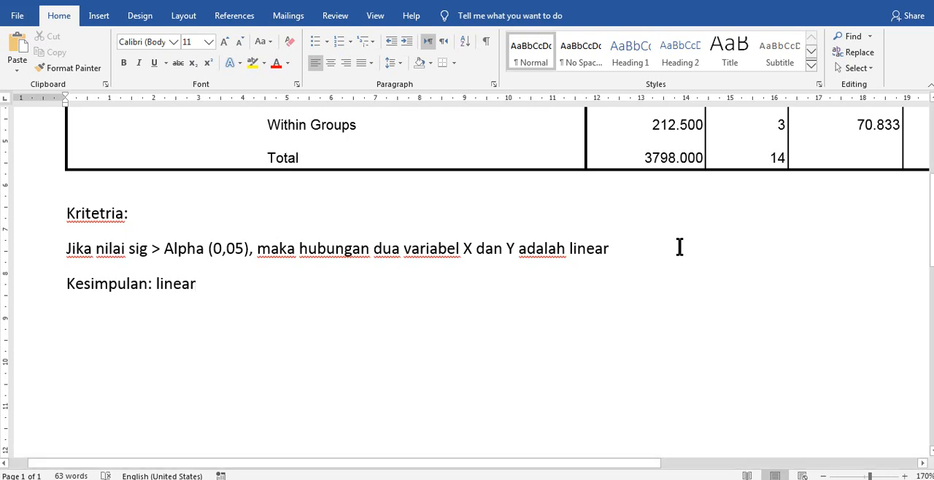
- In the Notepad notes, add under Homoskedastisitas its purpose (residual variance homogen atau tidak) and the cases homogen = homoskedatisitas, heterogen = heteroskedastisitas
{"action": "key", "text": "alt+Tab"}
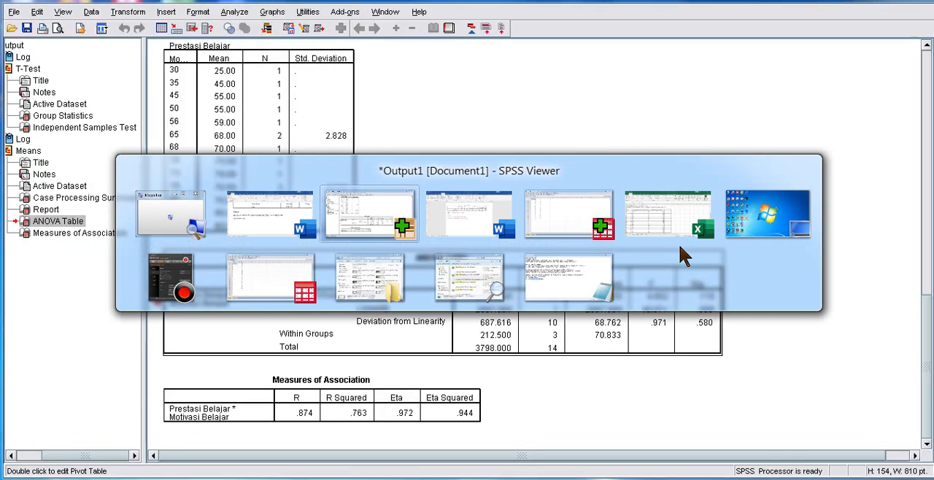
{"action": "key", "text": "alt+Tab"}
{"action": "key", "text": "alt+Tab"}
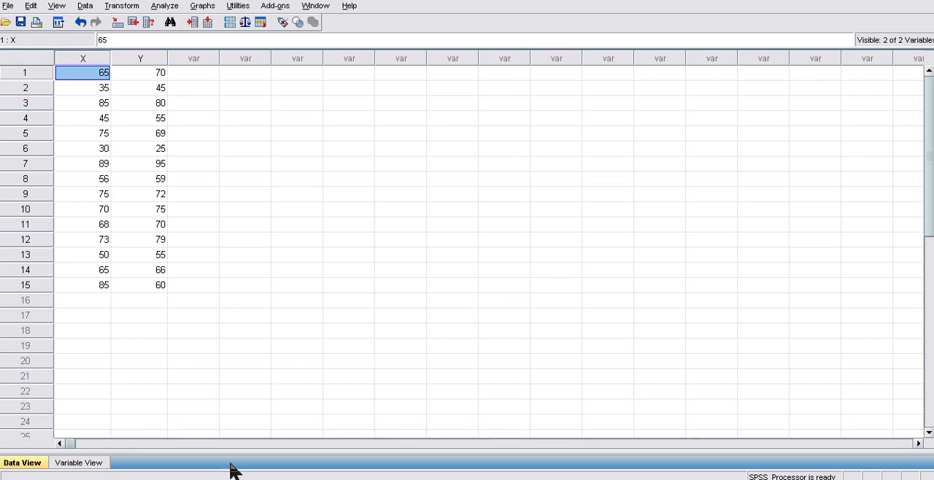
{"action": "left_click", "coordinate": [238, 427]}
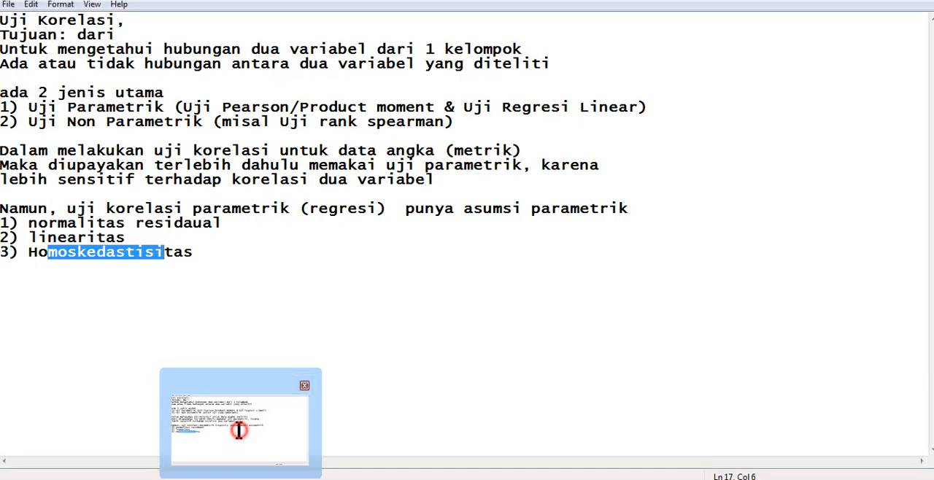
{"action": "left_click_drag", "start_coordinate": [37, 224], "coordinate": [200, 220]}
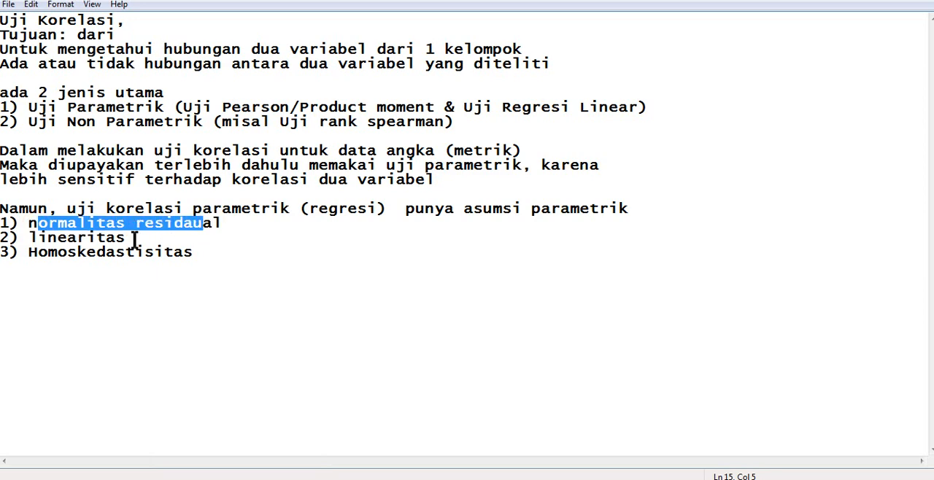
{"action": "left_click_drag", "start_coordinate": [37, 253], "coordinate": [199, 252]}
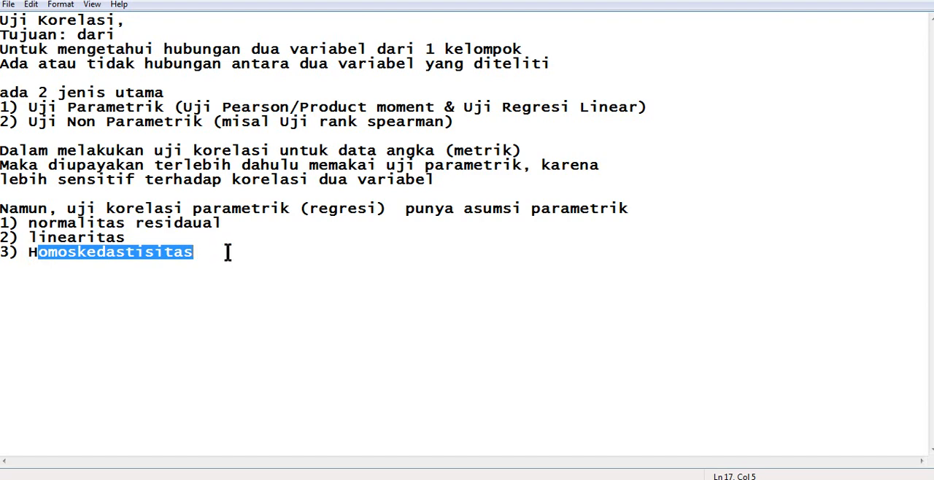
{"action": "left_click", "coordinate": [230, 253]}
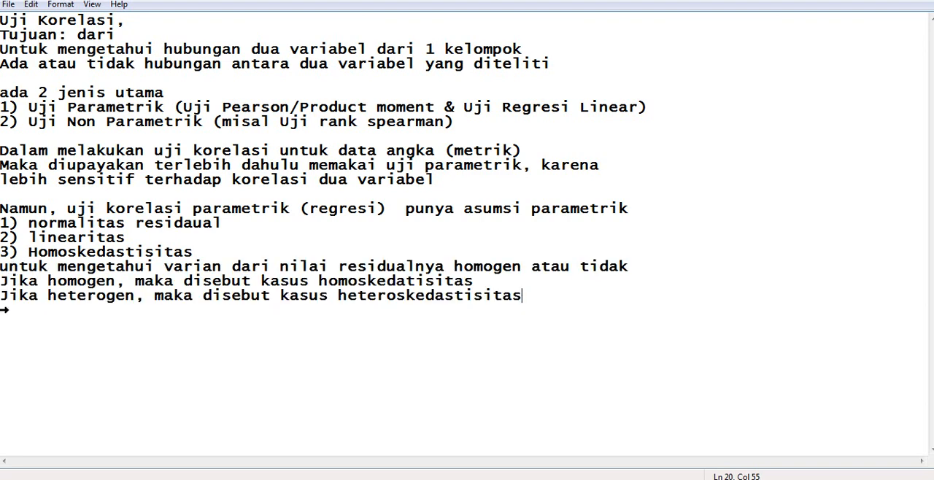
- Review the added notes on the purpose of the residual variance test and the homogeneous case
{"action": "left_click", "coordinate": [20, 267]}
{"action": "left_click_drag", "start_coordinate": [20, 266], "coordinate": [626, 267]}
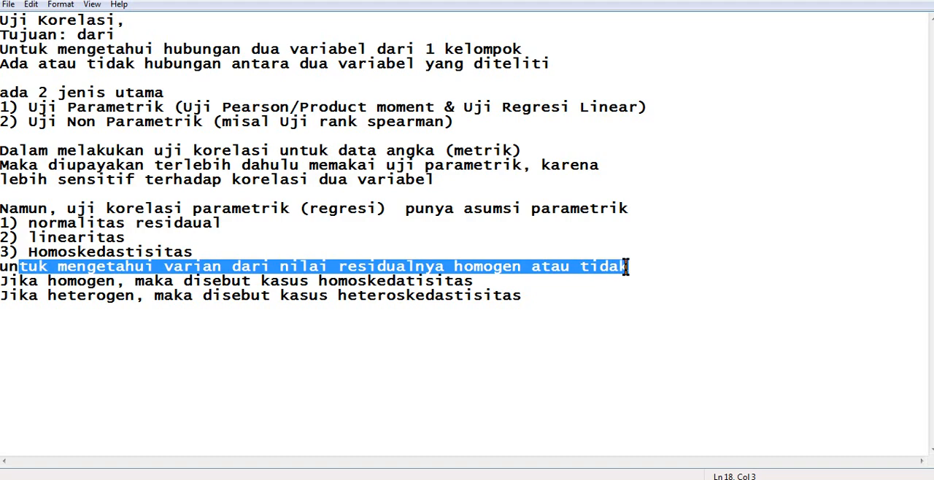
{"action": "left_click", "coordinate": [625, 267]}
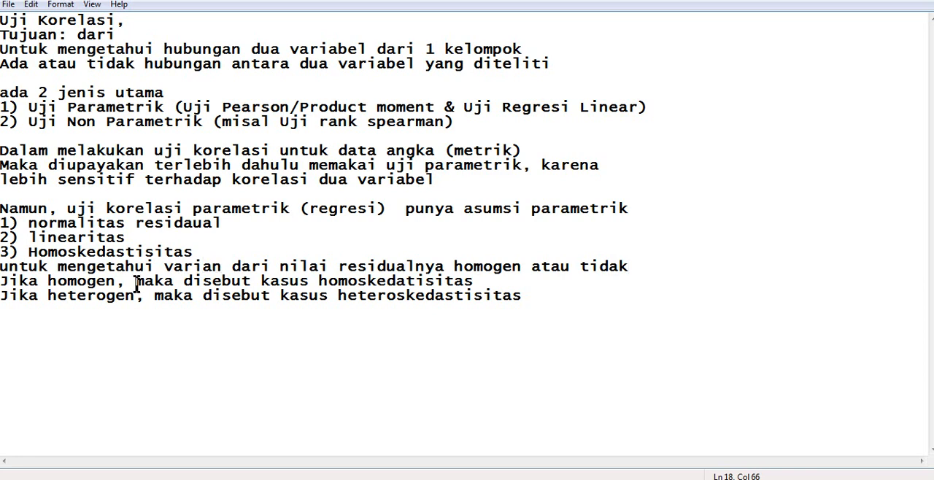
{"action": "left_click_drag", "start_coordinate": [48, 283], "coordinate": [87, 282]}
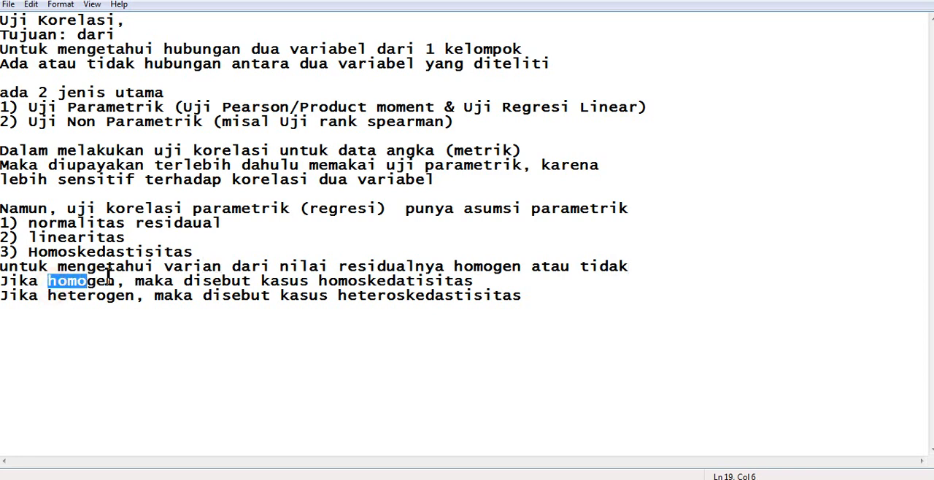
{"action": "left_click", "coordinate": [349, 282]}
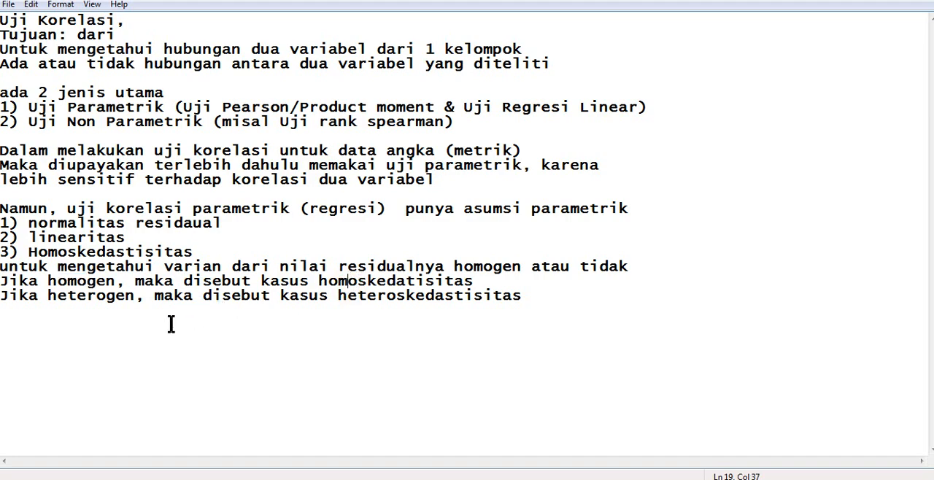
- Add "(yang diharapkan)" at the end of the homogeneous-case line, after "homoskedatisitas"
{"action": "left_click_drag", "start_coordinate": [153, 306], "coordinate": [494, 306]}
{"action": "left_click", "coordinate": [488, 282]}
{"action": "type", "text": "(yang dh"}
{"action": "key", "text": "BackSpace"}
{"action": "type", "text": "ihara"}
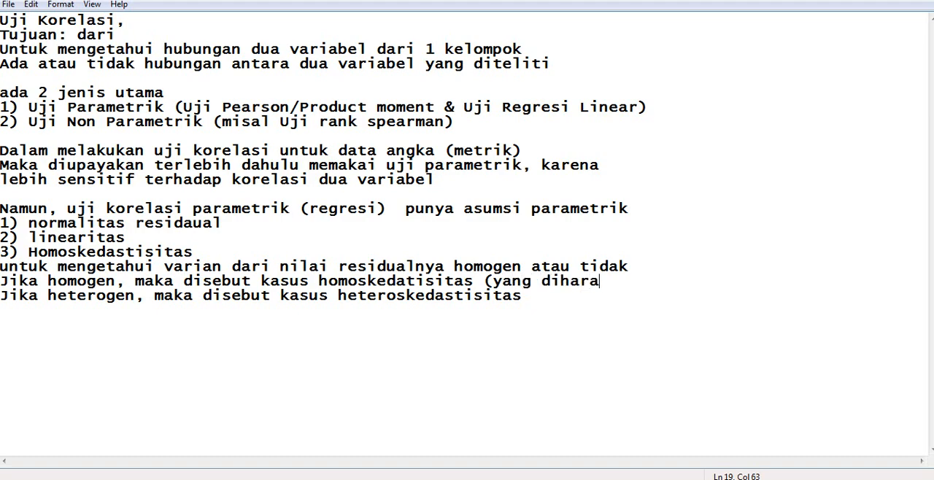
{"action": "type", "text": "pkan)"}
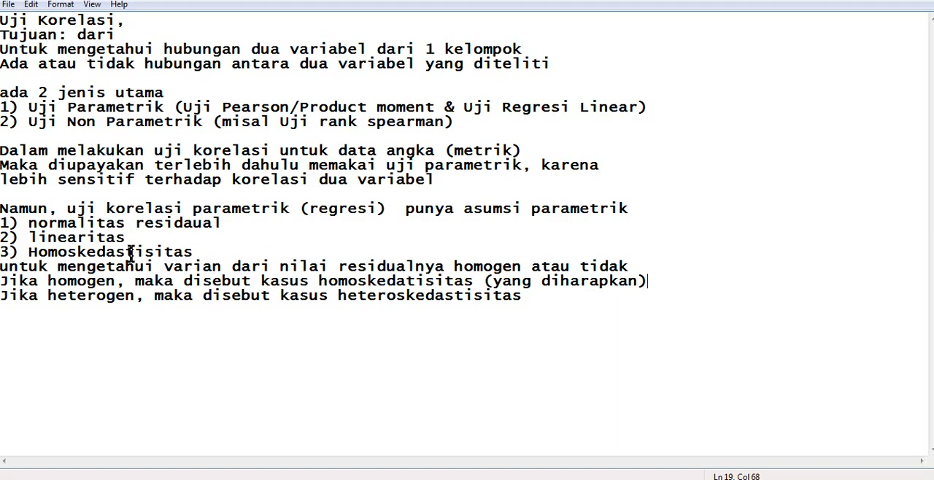
{"action": "left_click", "coordinate": [76, 238]}
{"action": "left_click", "coordinate": [86, 252]}
- In the SPSS dataset with X and Y, set up a linear regression with Prestasi Belajar as dependent and Motivasi Belajar as independent variable
{"action": "mouse_move", "coordinate": [314, 478]}
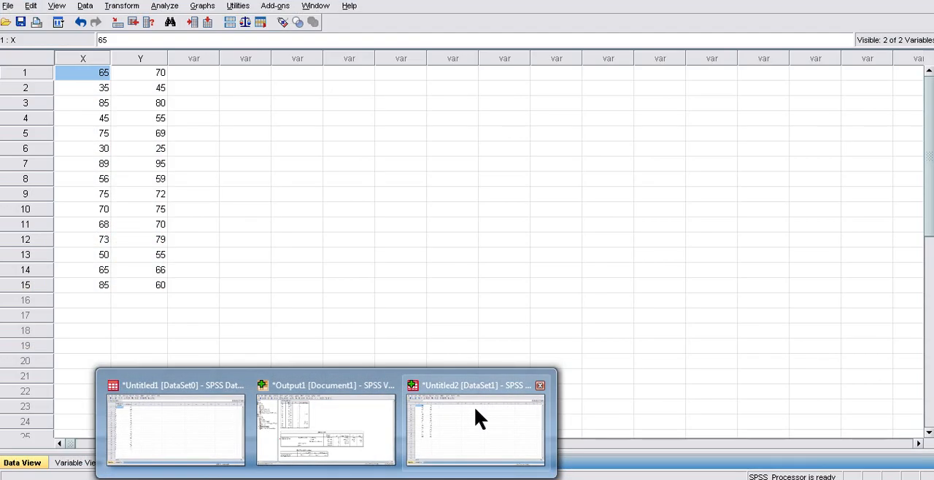
{"action": "left_click", "coordinate": [476, 418]}
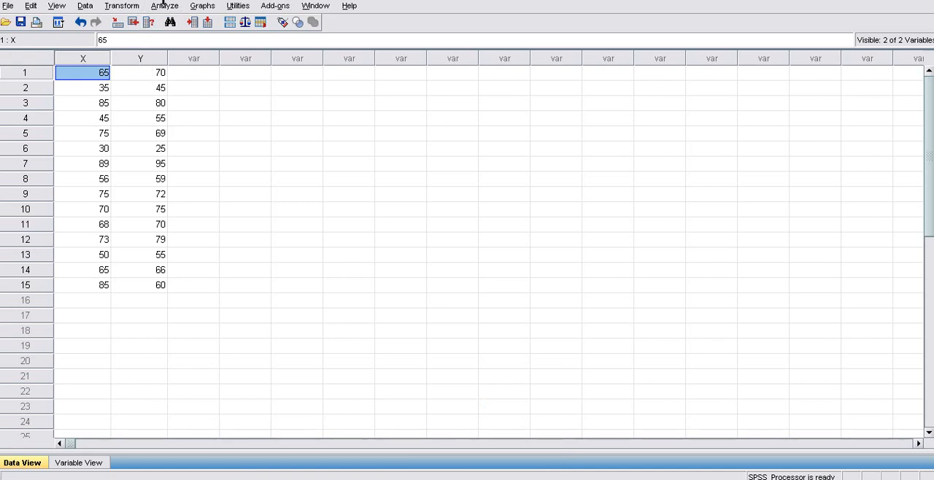
{"action": "left_click", "coordinate": [167, 12]}
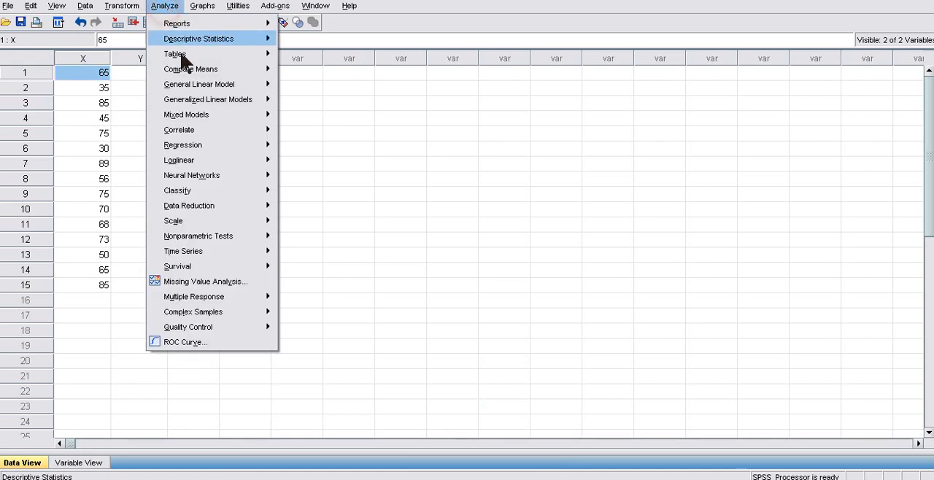
{"action": "mouse_move", "coordinate": [198, 213]}
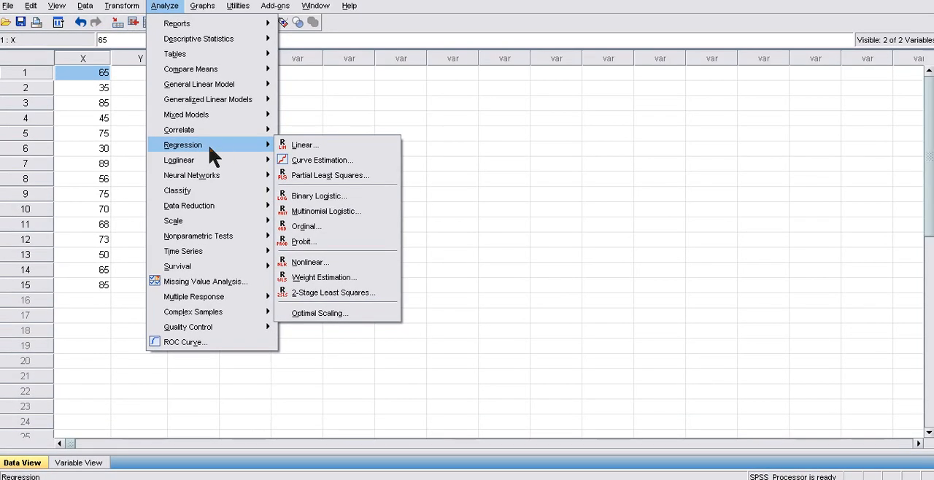
{"action": "left_click", "coordinate": [304, 146]}
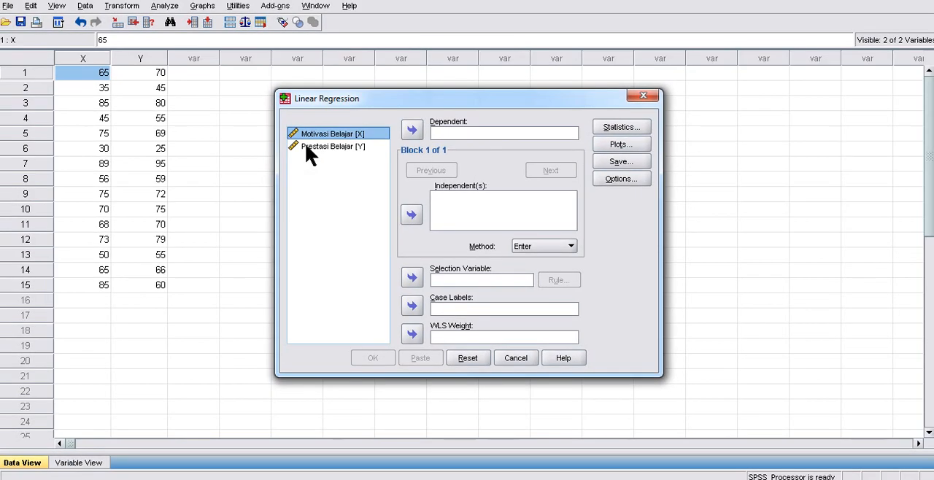
{"action": "left_click", "coordinate": [412, 213]}
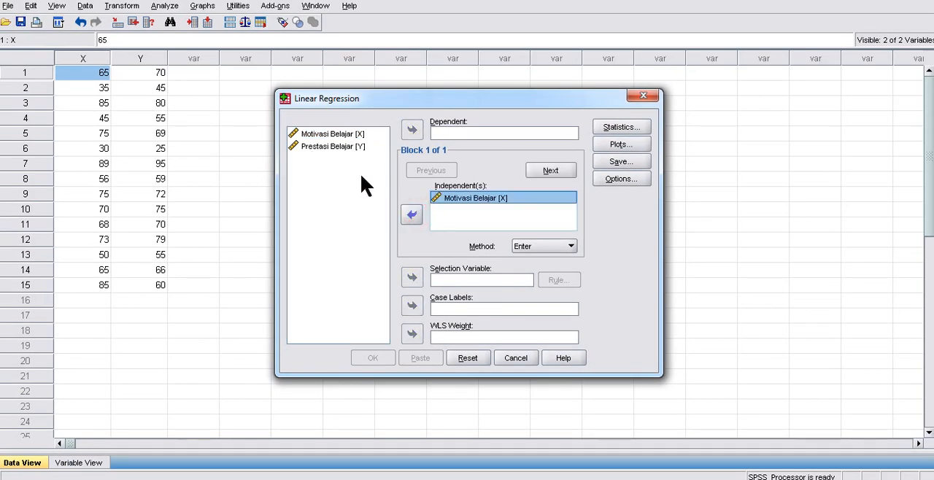
{"action": "left_click", "coordinate": [338, 148]}
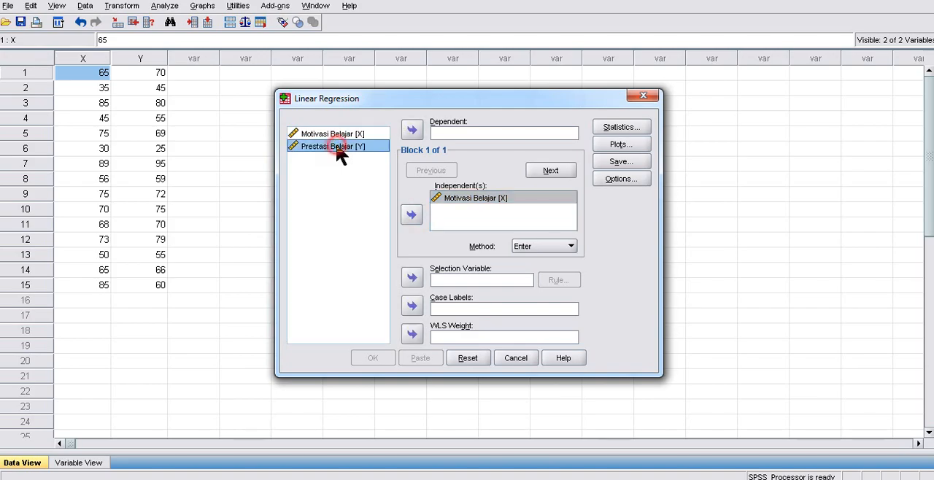
{"action": "left_click", "coordinate": [412, 130]}
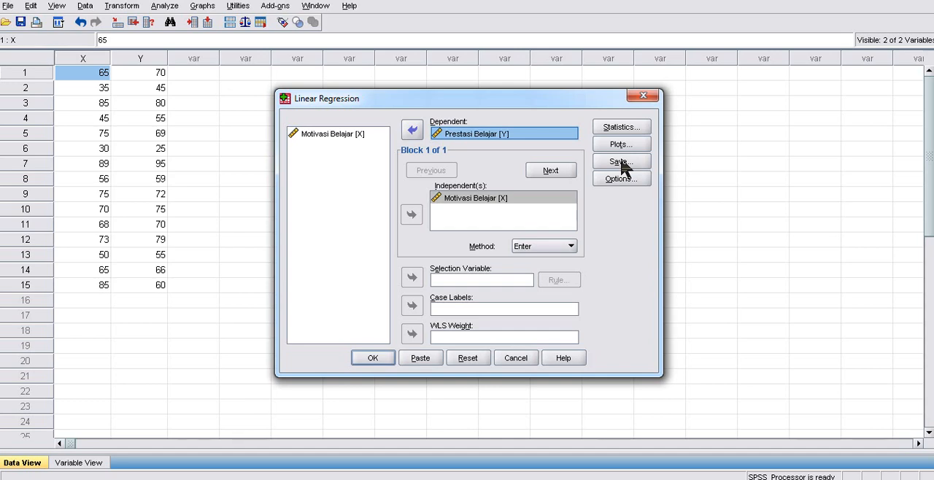
- Run the linear regression with unstandardized residuals saved as a variable, and return to the X and Y dataset
{"action": "left_click", "coordinate": [618, 162]}
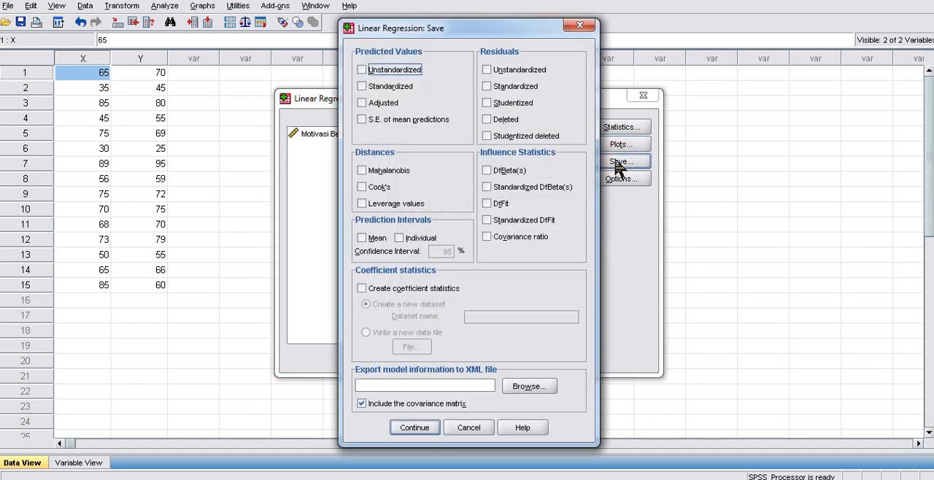
{"action": "left_click", "coordinate": [494, 73]}
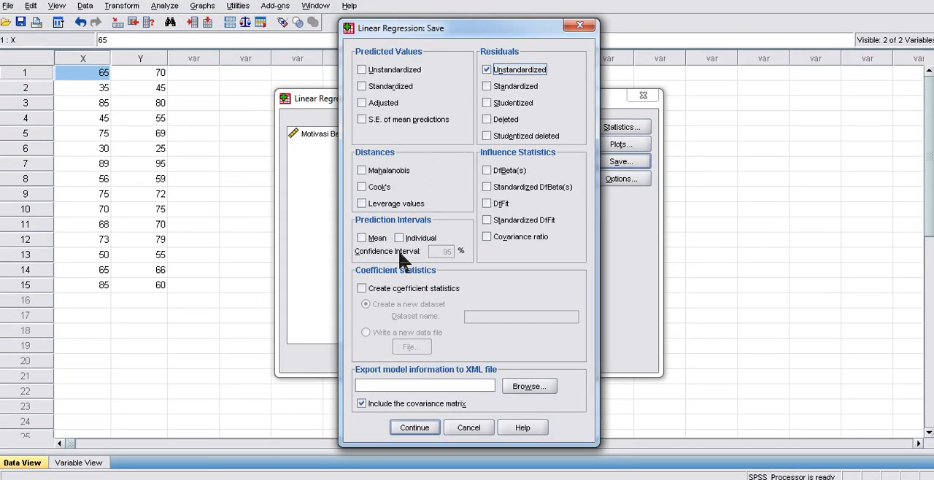
{"action": "left_click", "coordinate": [415, 428]}
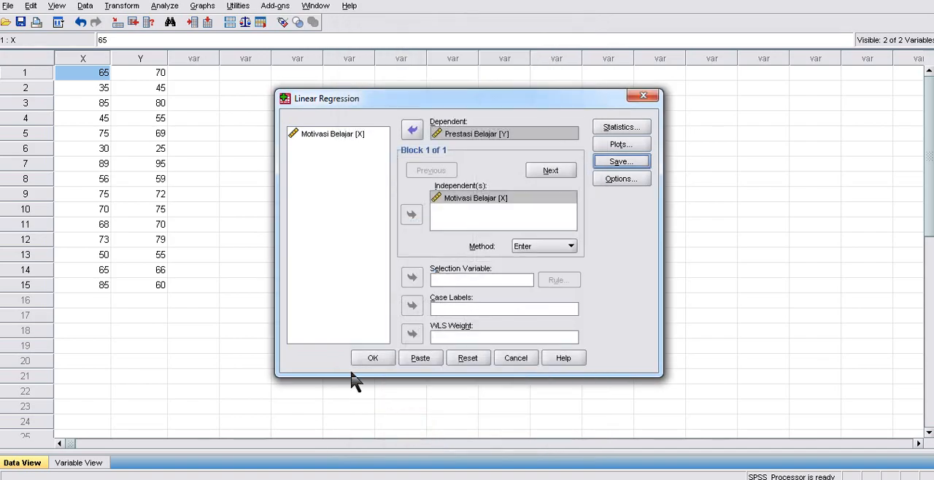
{"action": "left_click", "coordinate": [372, 358]}
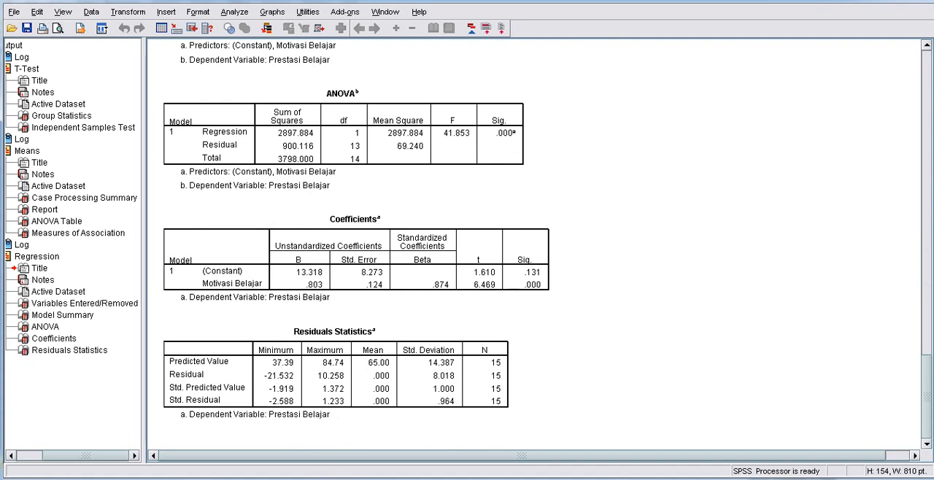
{"action": "mouse_move", "coordinate": [334, 397]}
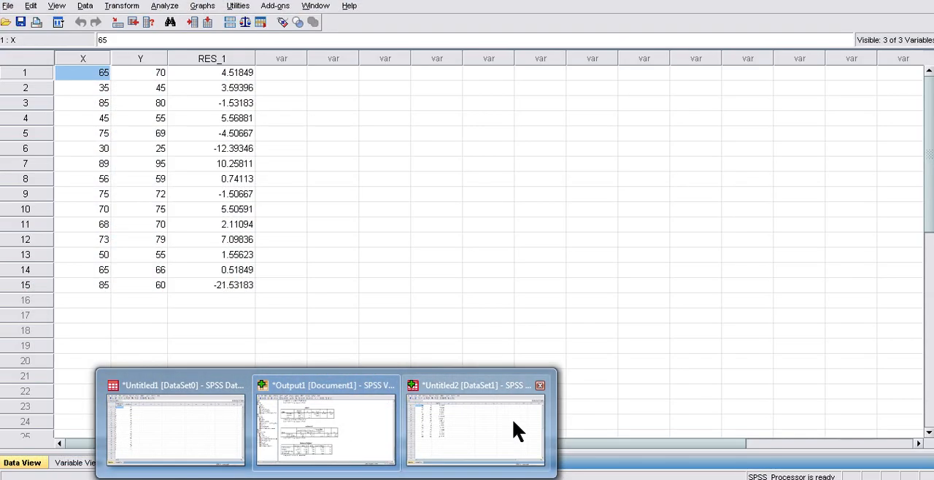
{"action": "left_click", "coordinate": [513, 425]}
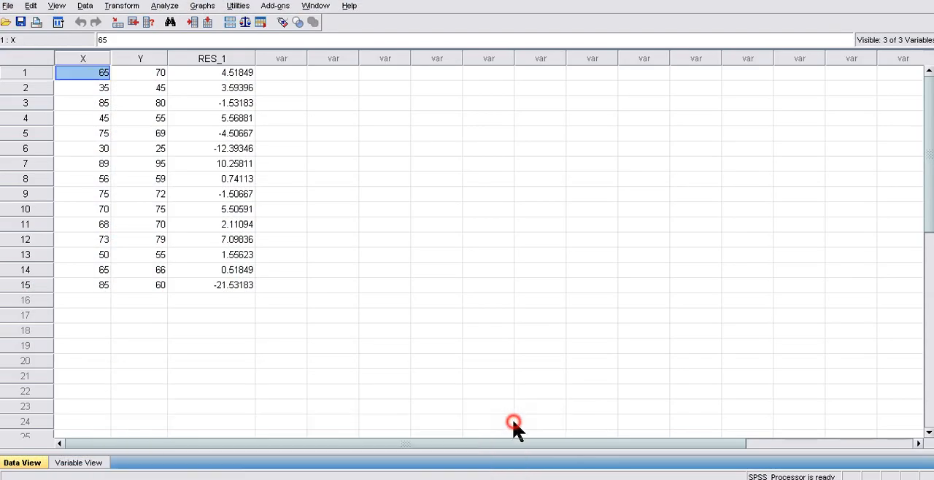
{"action": "left_click_drag", "start_coordinate": [237, 73], "coordinate": [240, 287]}
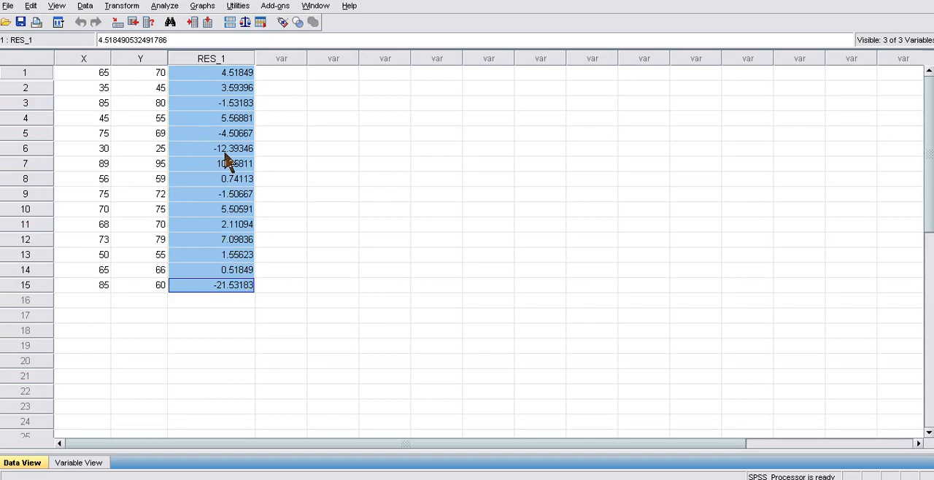
{"action": "key", "text": "ctrl+1"}
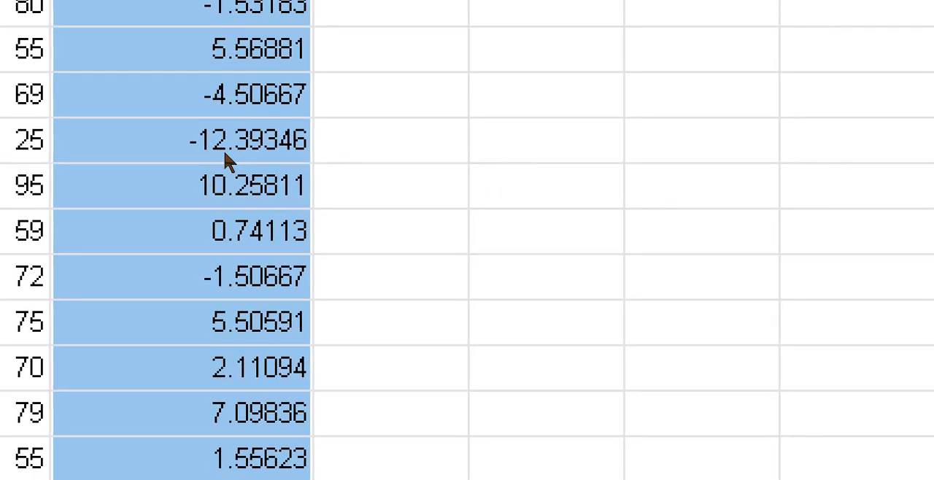
{"action": "key", "text": "super+minus"}
{"action": "key", "text": "super+minus"}
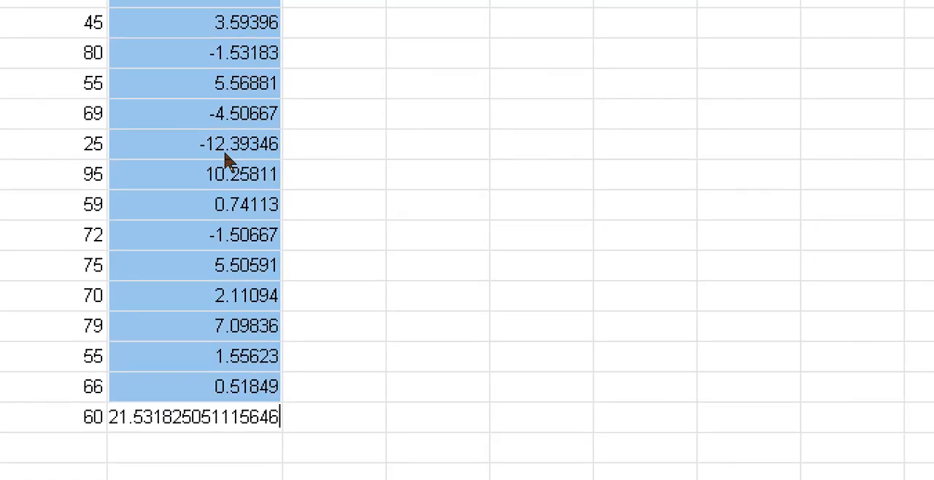
{"action": "left_click", "coordinate": [322, 178]}
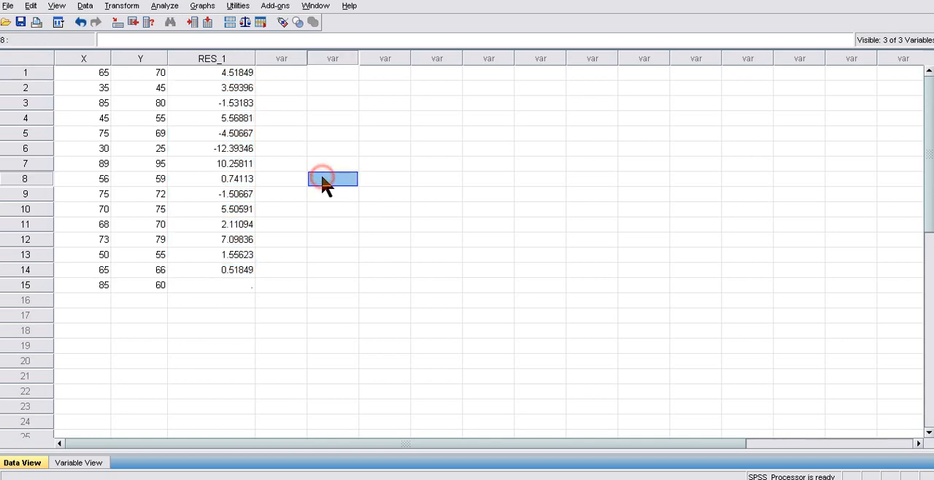
{"action": "left_click", "coordinate": [322, 181]}
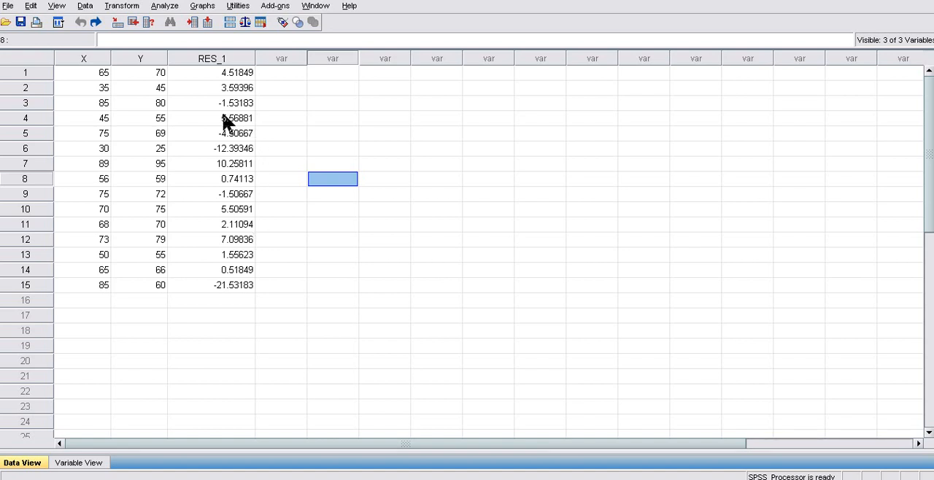
- Start computing a new variable from the residuals, with Absolut_res as the target variable
{"action": "left_click_drag", "start_coordinate": [235, 71], "coordinate": [214, 288]}
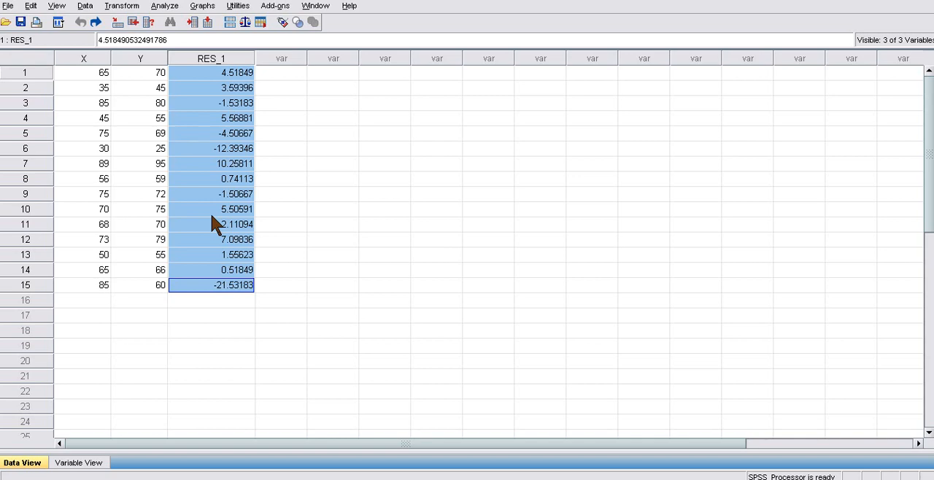
{"action": "left_click", "coordinate": [292, 73]}
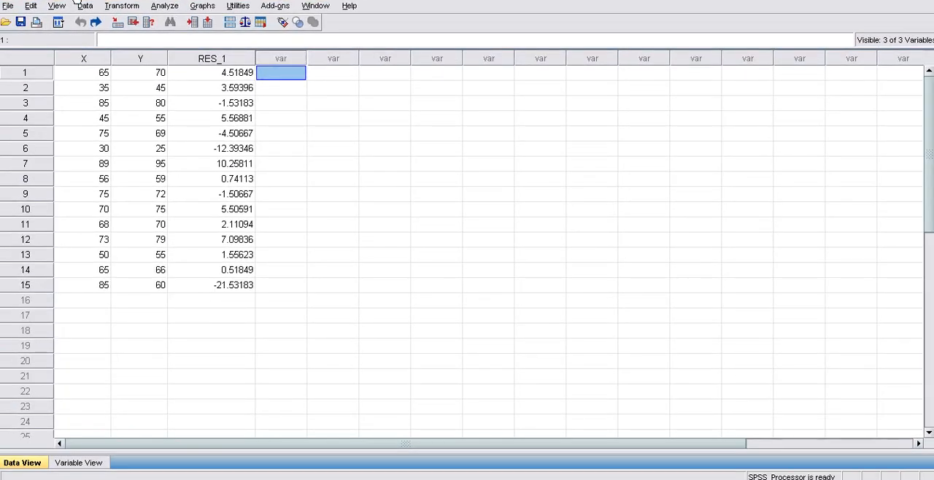
{"action": "left_click", "coordinate": [114, 6]}
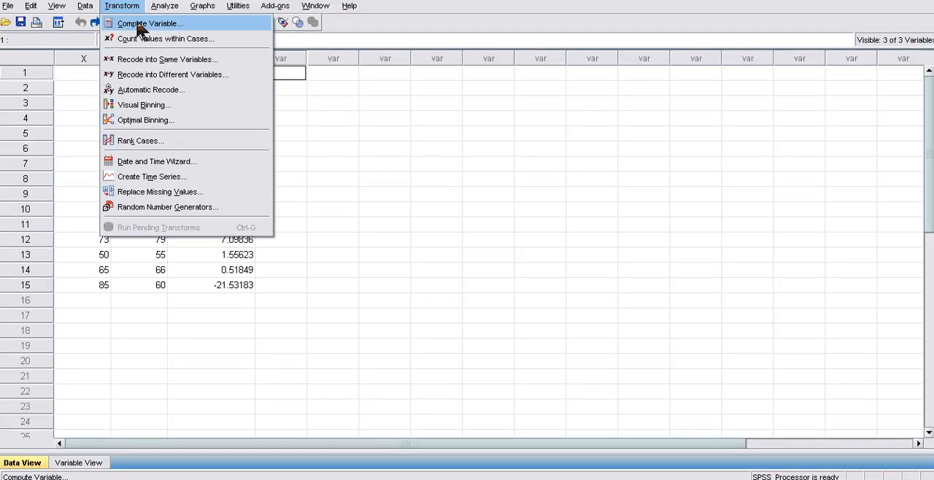
{"action": "left_click", "coordinate": [138, 25]}
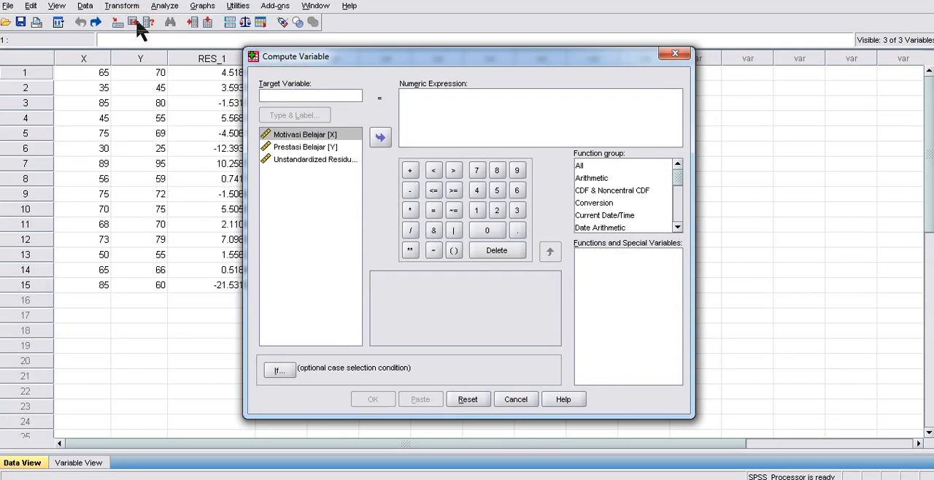
{"action": "left_click", "coordinate": [293, 96]}
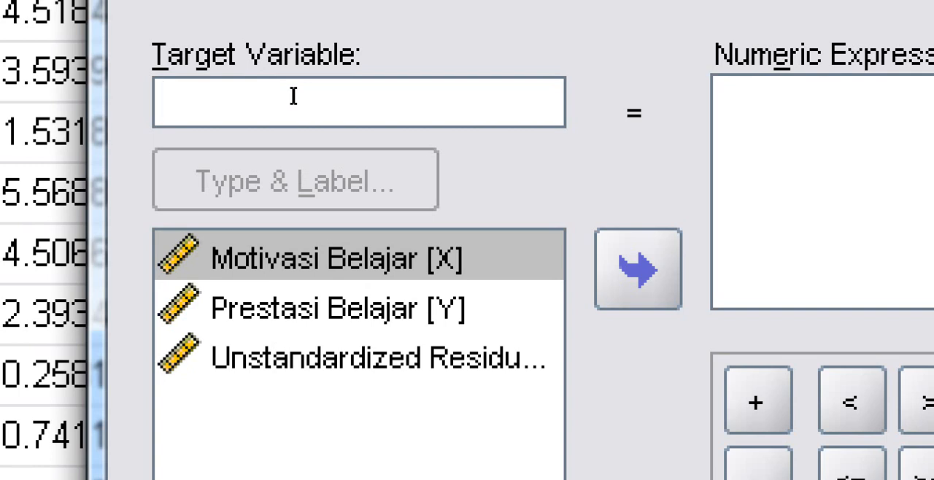
{"action": "type", "text": "Abs"}
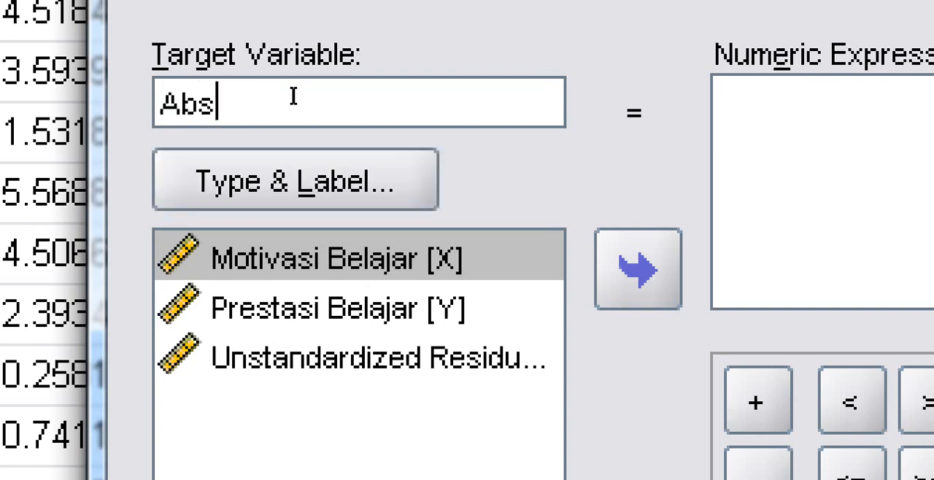
{"action": "type", "text": "olute"}
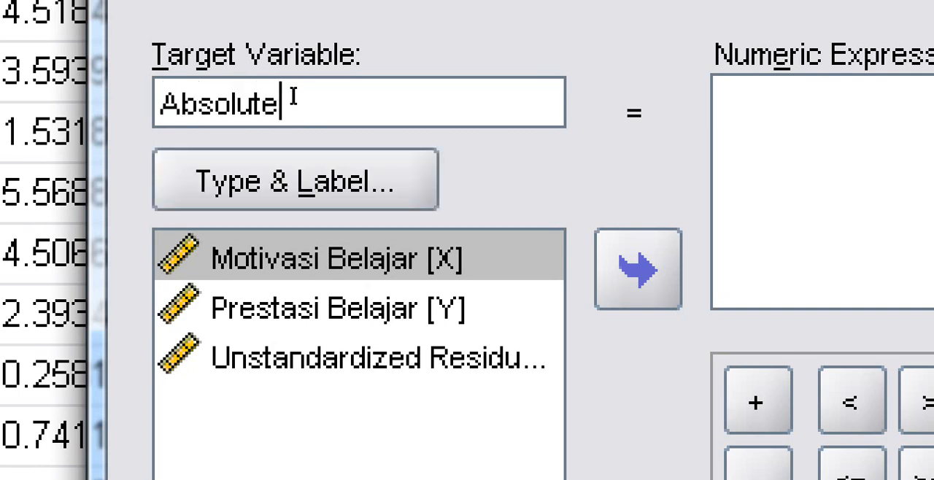
{"action": "key", "text": "BackSpace"}
{"action": "type", "text": "_"}
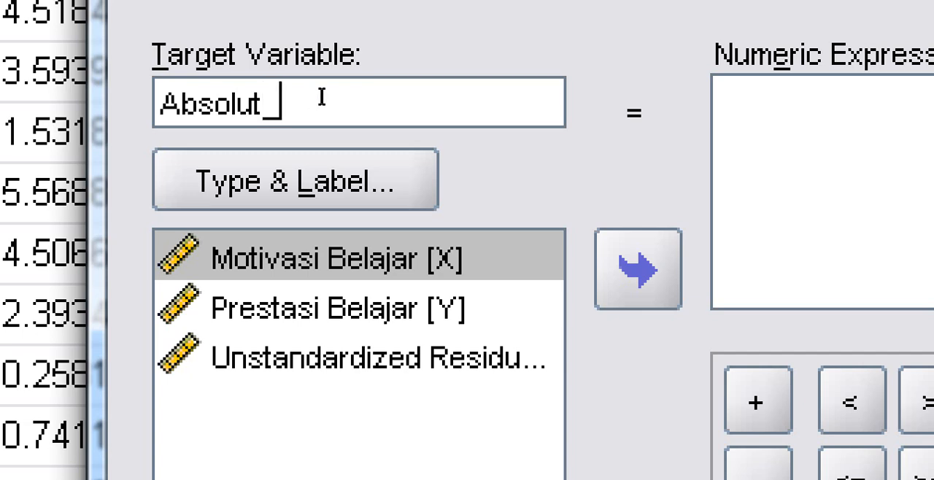
{"action": "type", "text": "res"}
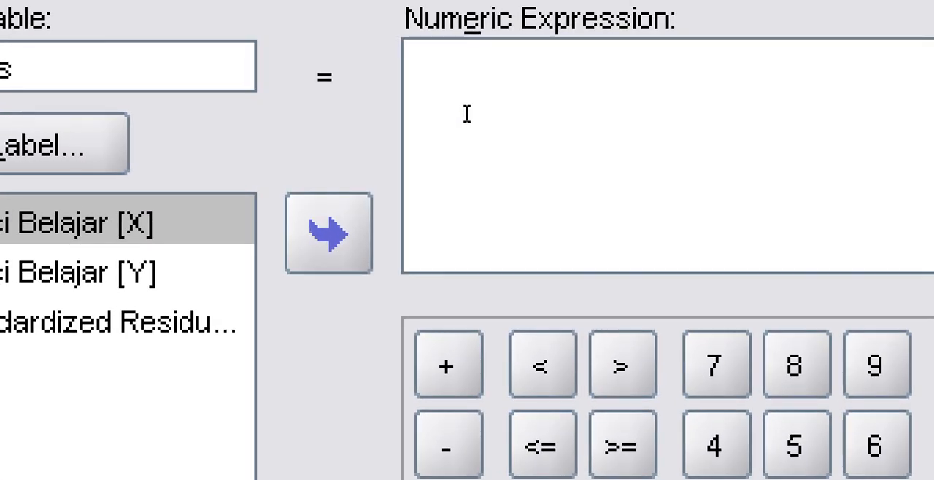
- Enter ABS_RES(RES_1) as the numeric expression for the Absolut_res variable
{"action": "left_click", "coordinate": [578, 121]}
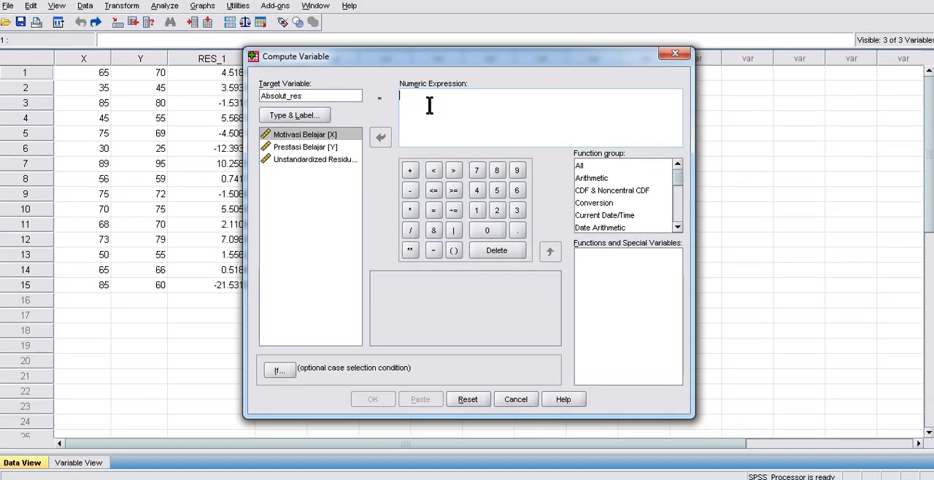
{"action": "left_click_drag", "start_coordinate": [365, 61], "coordinate": [345, 132]}
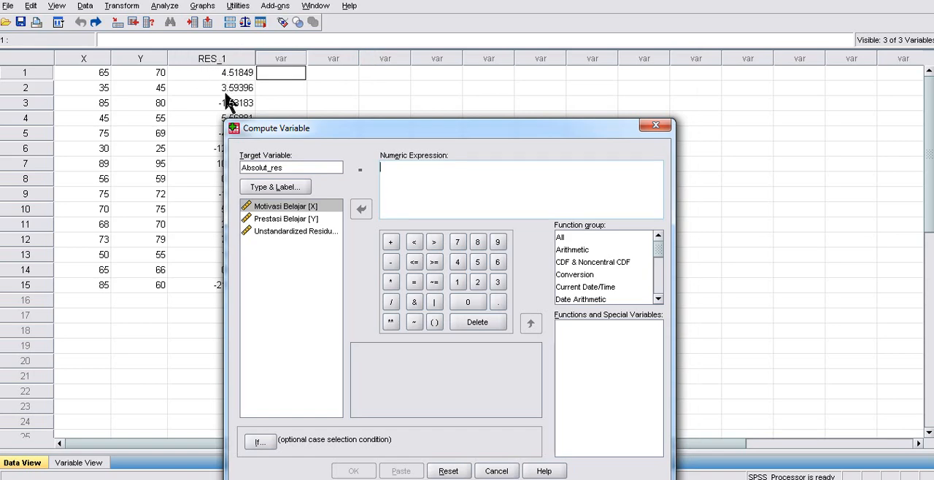
{"action": "left_click", "coordinate": [407, 181]}
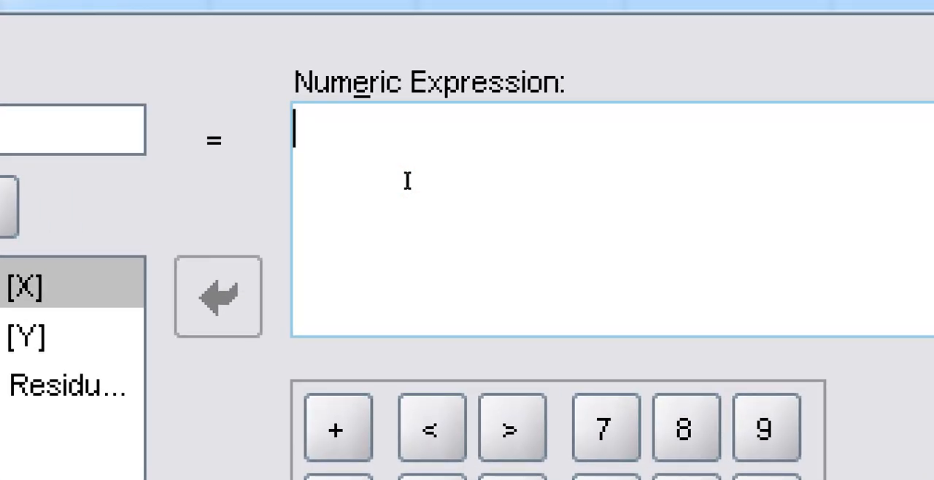
{"action": "type", "text": "ABS"}
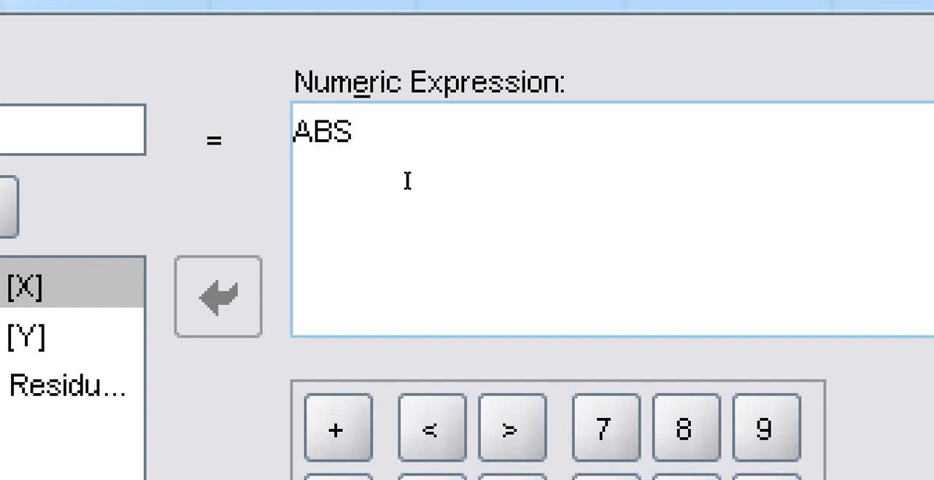
{"action": "type", "text": "_RES"}
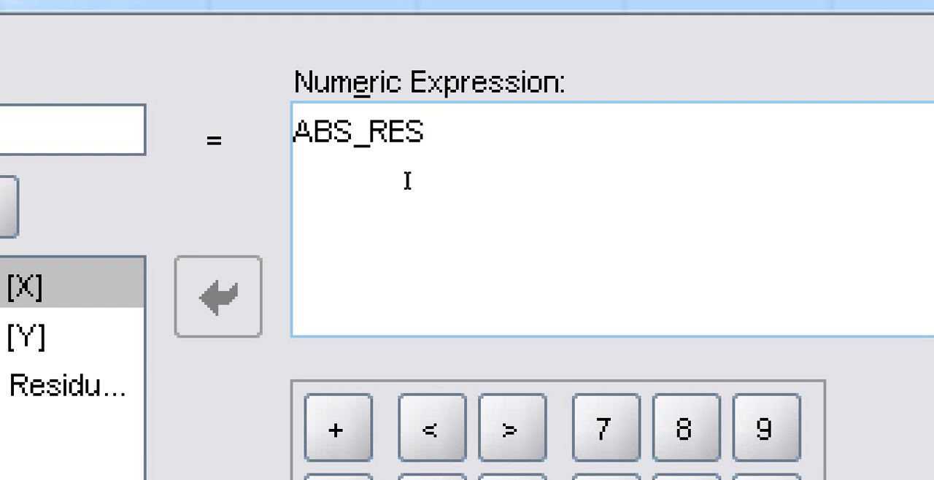
{"action": "type", "text": "(R"}
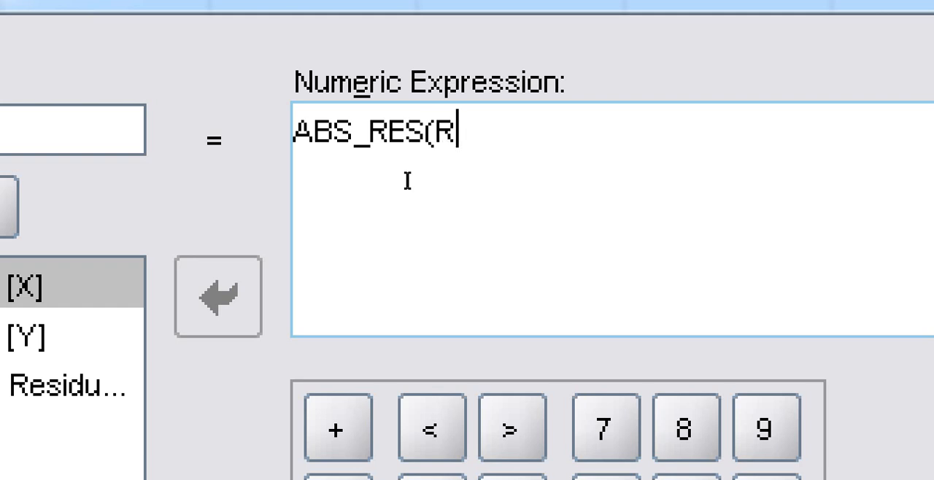
{"action": "type", "text": "ES_"}
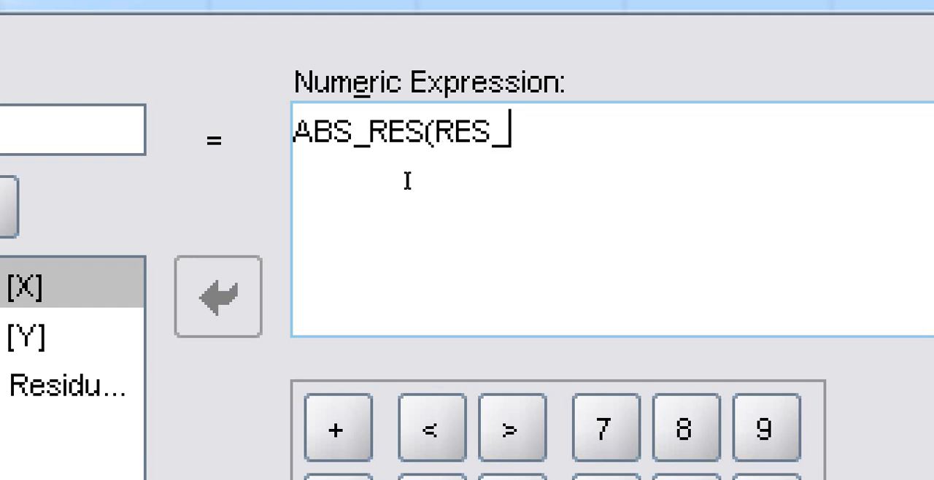
{"action": "type", "text": "1"}
{"action": "type", "text": "1)"}
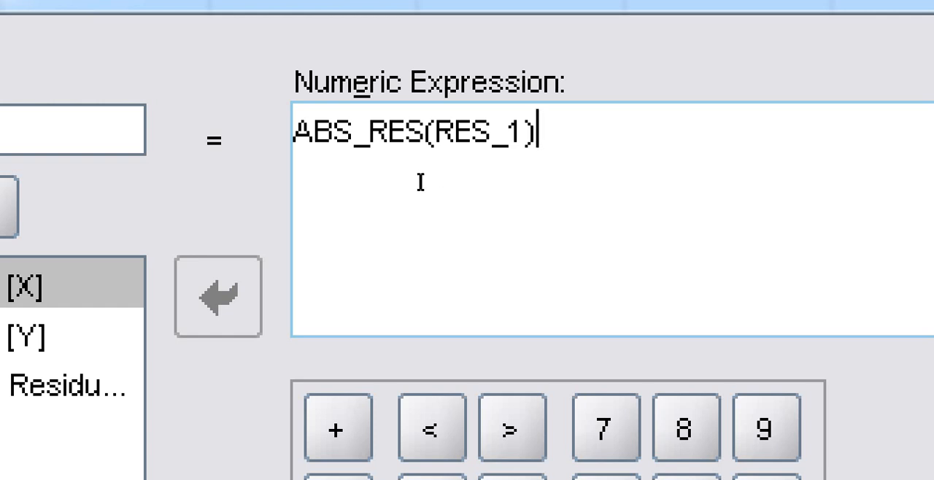
- Run the computation of Absolut_res and return to the X and Y dataset
{"action": "key", "text": "shift+Left"}
{"action": "key", "text": "shift+Left"}
{"action": "key", "text": "shift+Left"}
{"action": "key", "text": "shift+Left"}
{"action": "key", "text": "shift+Left"}
{"action": "key", "text": "shift+Left"}
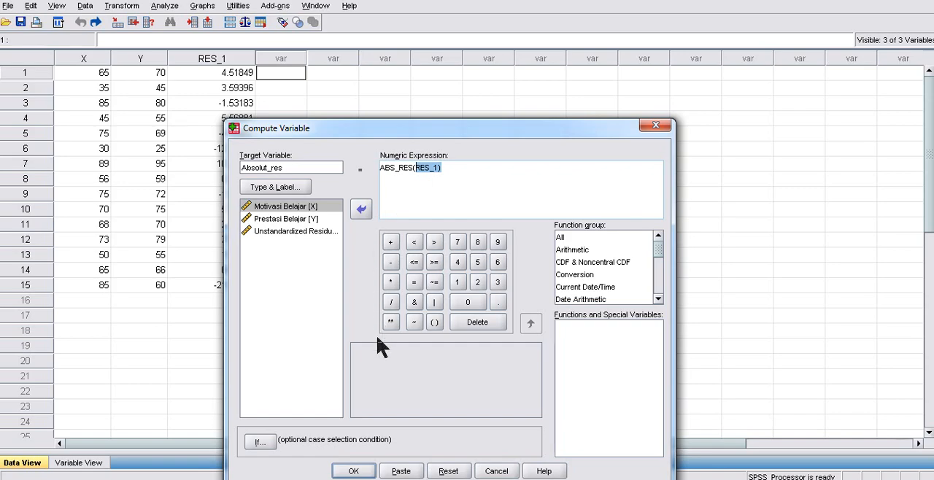
{"action": "left_click", "coordinate": [353, 471]}
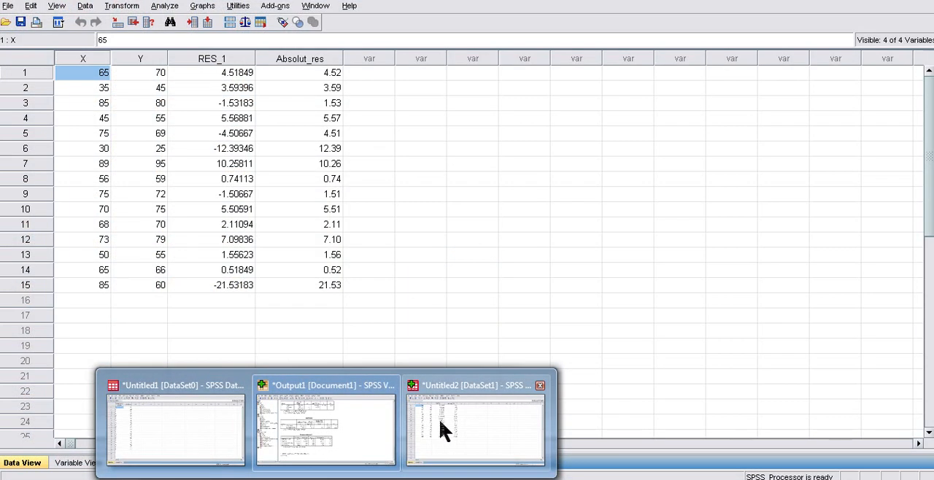
{"action": "left_click", "coordinate": [440, 430]}
- Compare the Absolut_res values with the RES_1 residuals row by row, especially for the negative residuals
{"action": "left_click", "coordinate": [325, 73]}
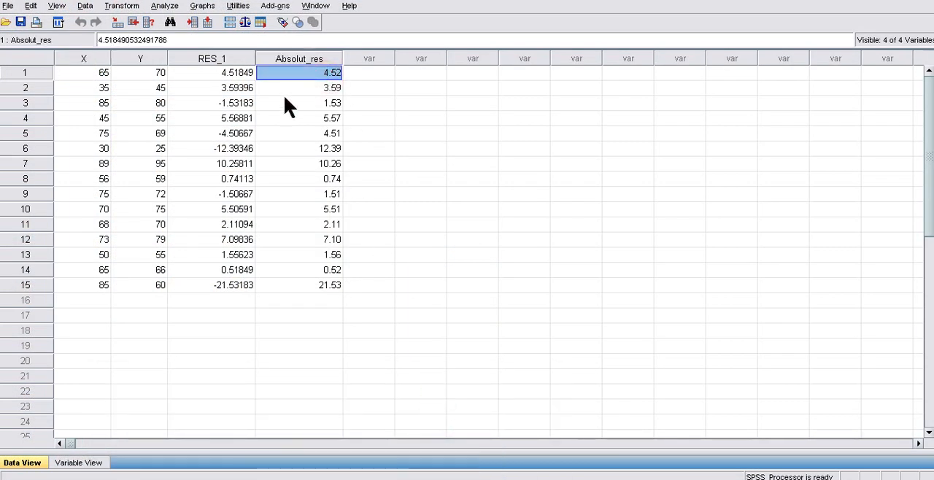
{"action": "key", "text": "super+plus"}
{"action": "key", "text": "super+plus"}
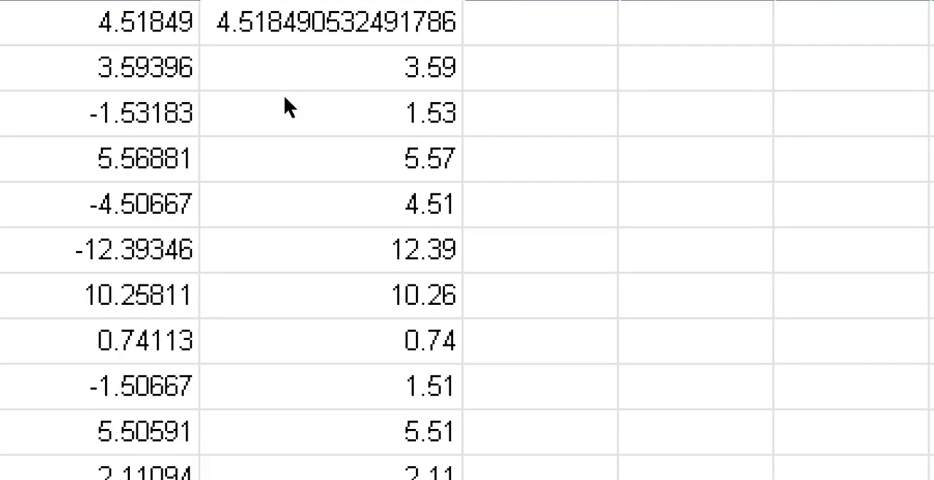
{"action": "left_click", "coordinate": [372, 89]}
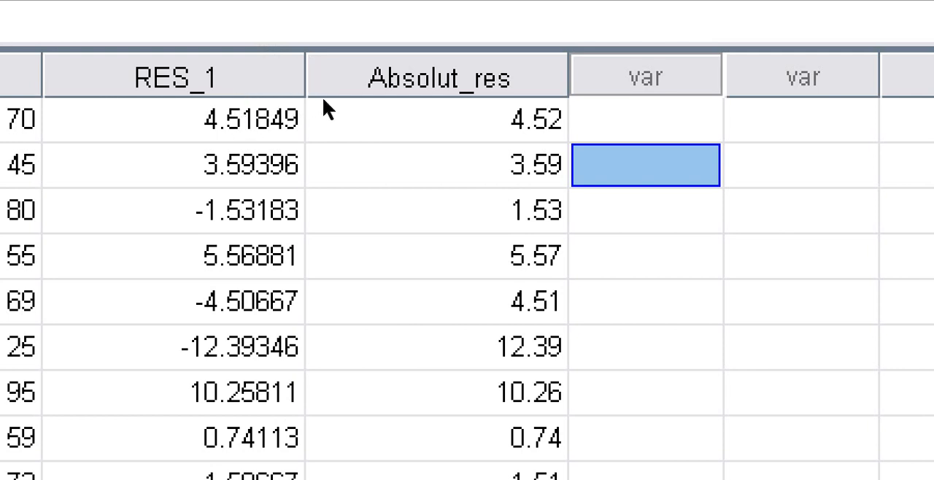
{"action": "key", "text": "Left"}
{"action": "key", "text": "Left"}
{"action": "key", "text": "Right"}
{"action": "key", "text": "Down"}
{"action": "key", "text": "Left"}
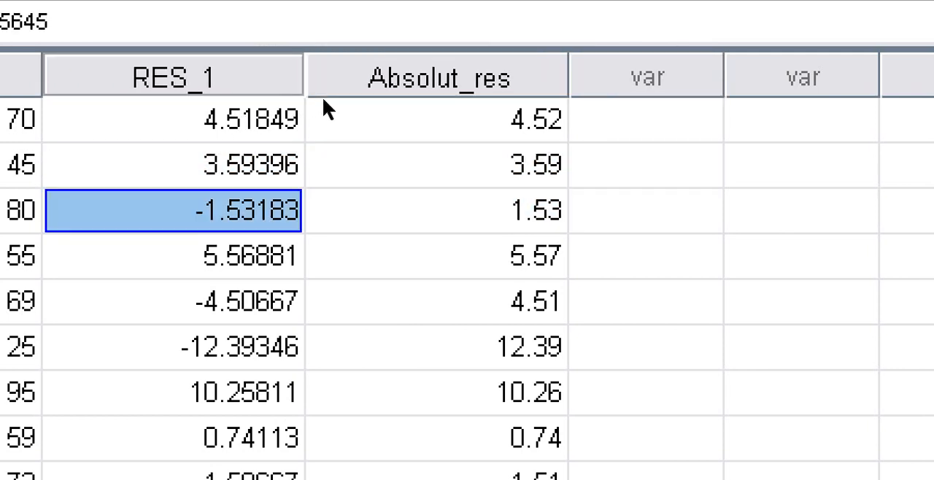
{"action": "key", "text": "Right"}
{"action": "key", "text": "Down"}
{"action": "key", "text": "Left"}
{"action": "key", "text": "Right"}
{"action": "key", "text": "Down"}
{"action": "key", "text": "Left"}
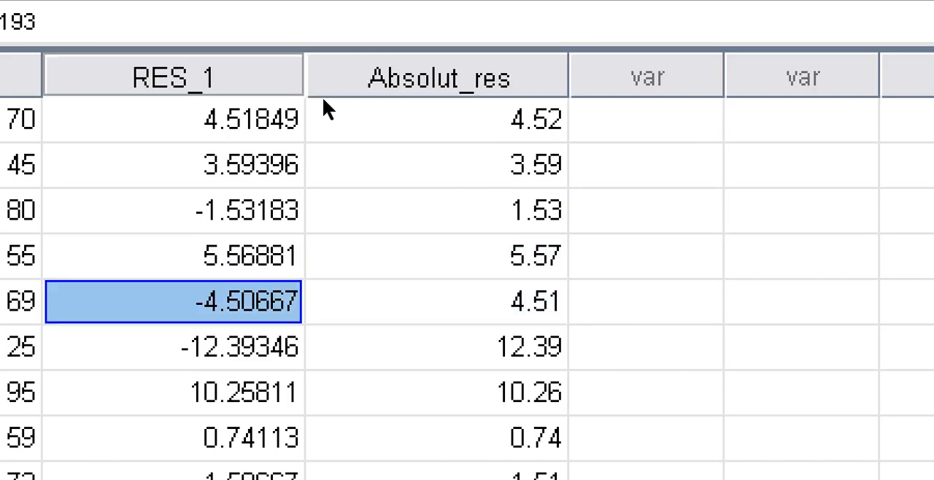
{"action": "key", "text": "Right"}
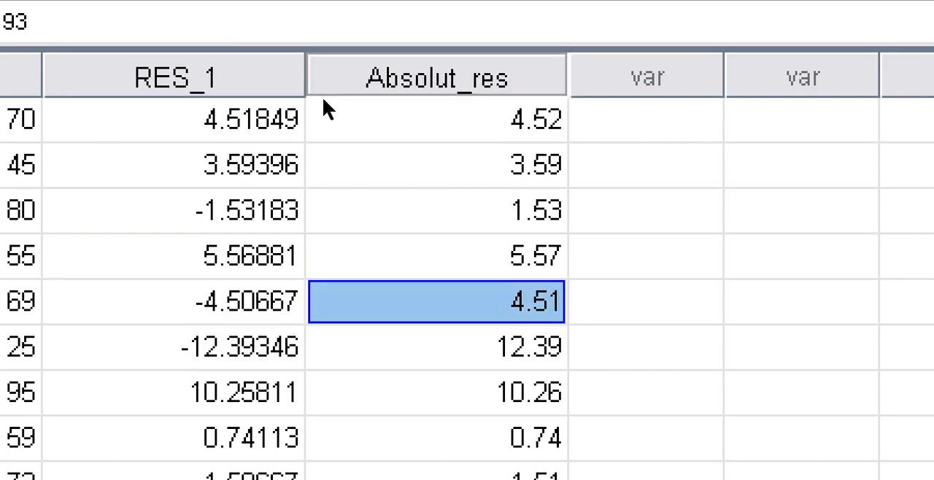
{"action": "key", "text": "super+minus"}
{"action": "key", "text": "super+minus"}
{"action": "type", "text": "-"}
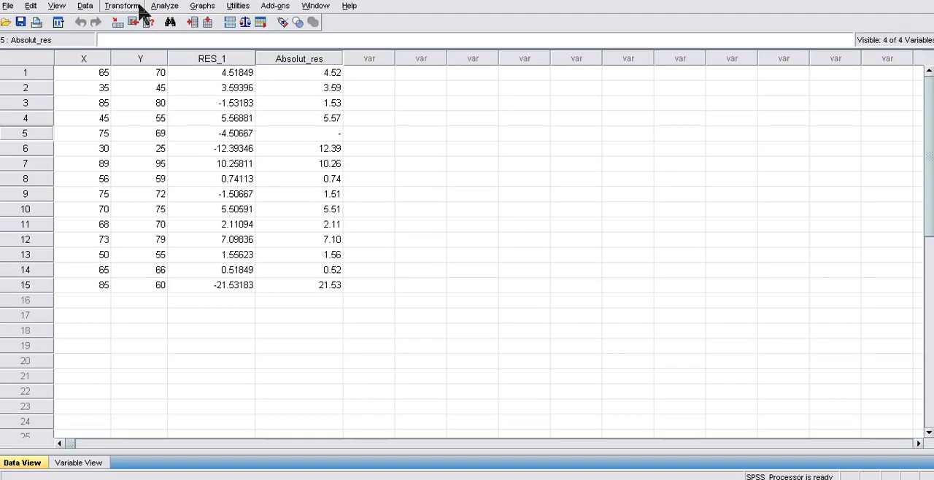
- In the linear regression setup, replace Prestasi Belajar with Absolut_res as dependent variable, keeping Motivasi Belajar as independent
{"action": "left_click", "coordinate": [172, 8]}
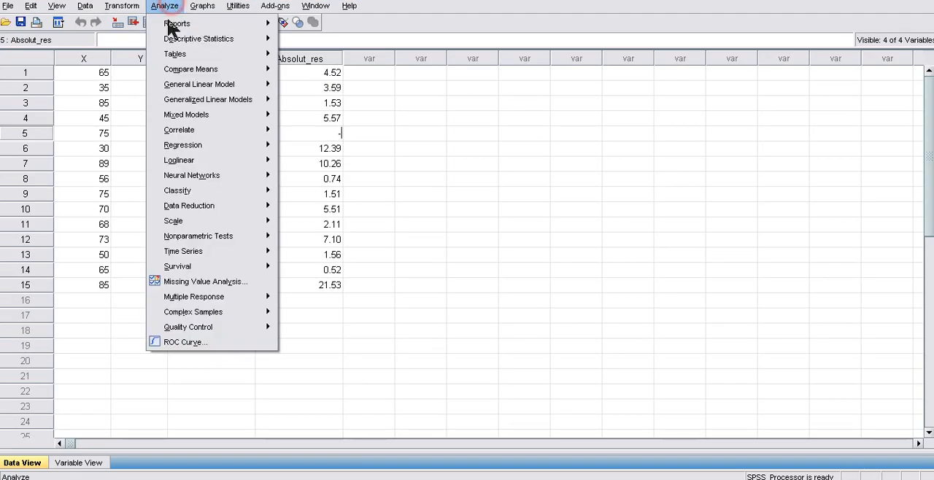
{"action": "mouse_move", "coordinate": [179, 150]}
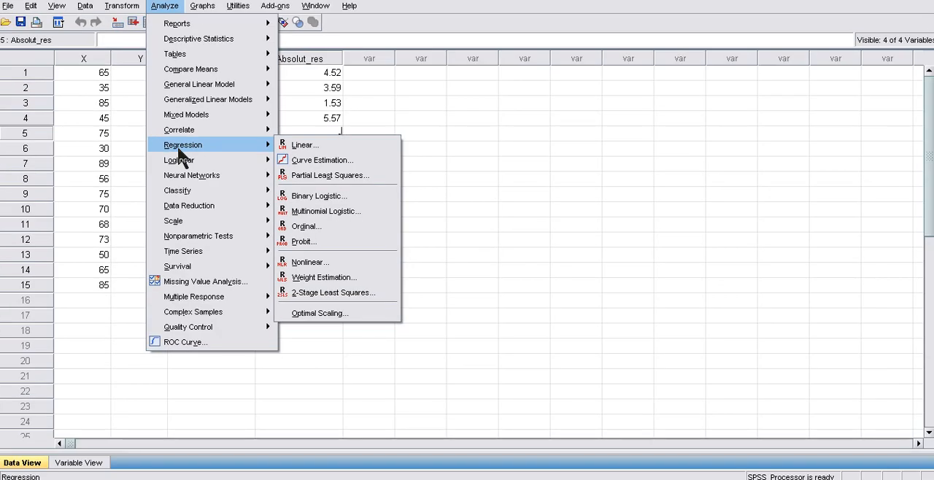
{"action": "left_click", "coordinate": [316, 148]}
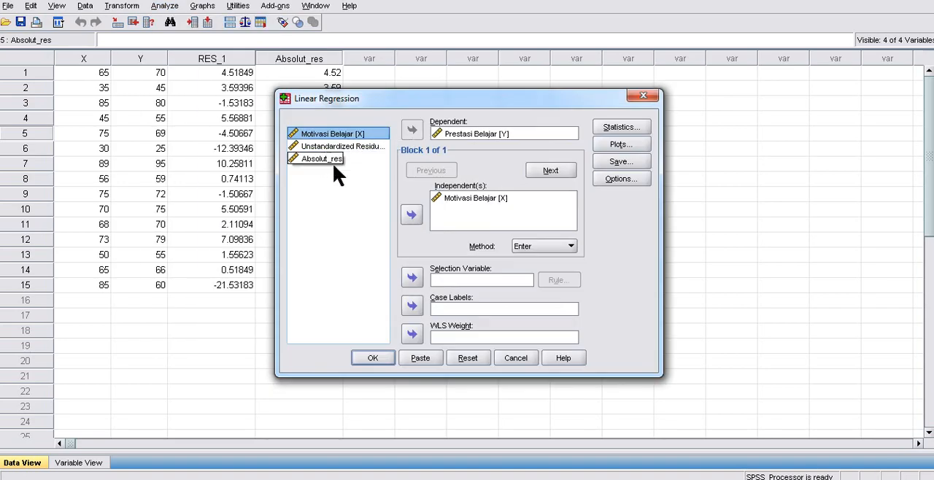
{"action": "left_click", "coordinate": [451, 133]}
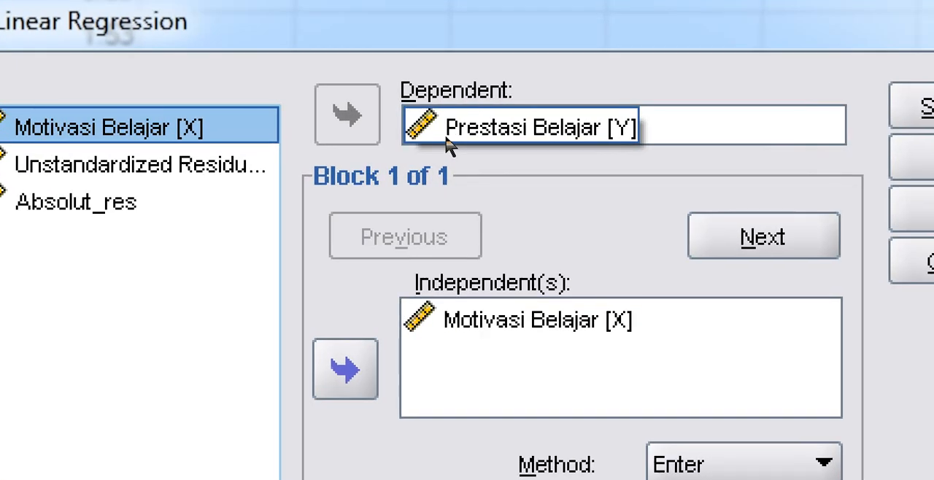
{"action": "left_click", "coordinate": [454, 142]}
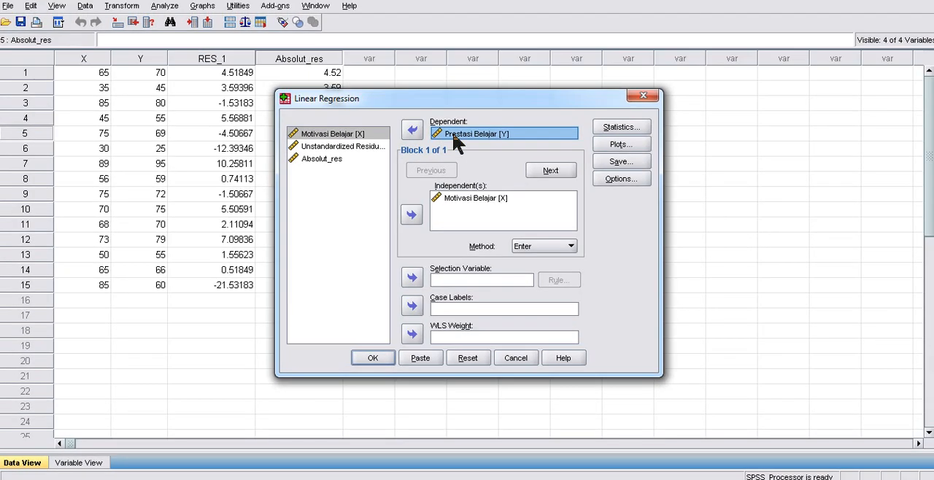
{"action": "left_click", "coordinate": [412, 129]}
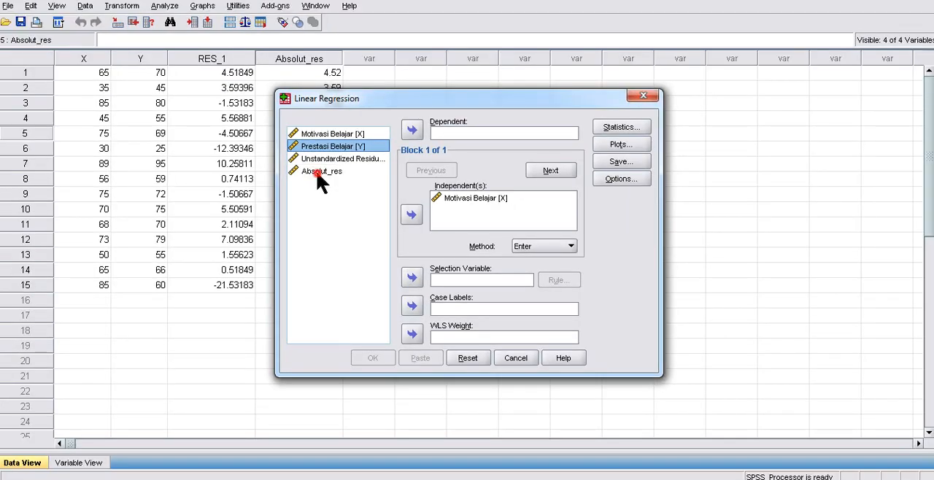
{"action": "left_click", "coordinate": [321, 174]}
{"action": "left_click", "coordinate": [411, 133]}
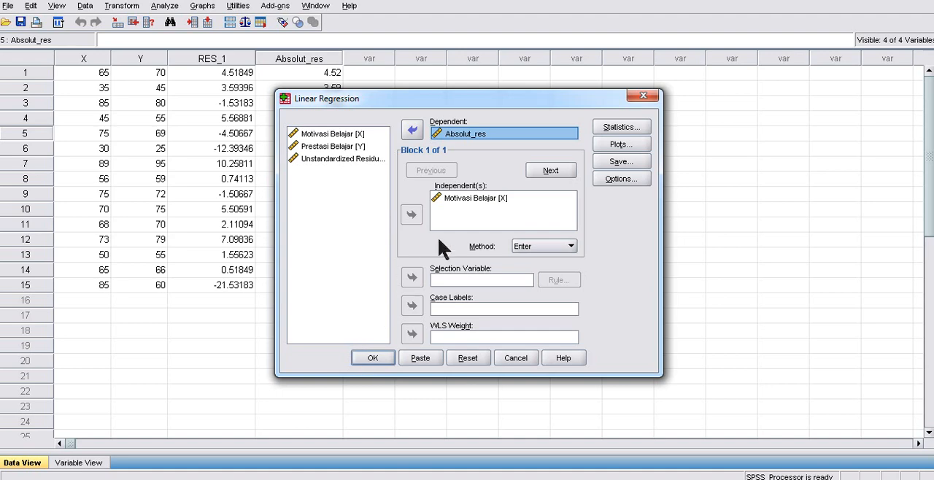
- Turn off saving of unstandardized residuals and run the regression of Absolut_res on Motivasi Belajar
{"action": "left_click", "coordinate": [621, 162]}
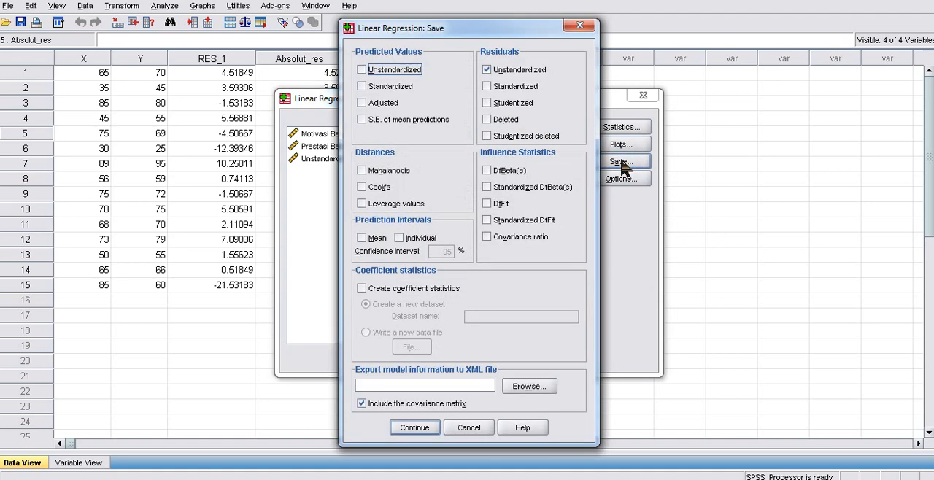
{"action": "left_click", "coordinate": [491, 71]}
{"action": "left_click", "coordinate": [406, 429]}
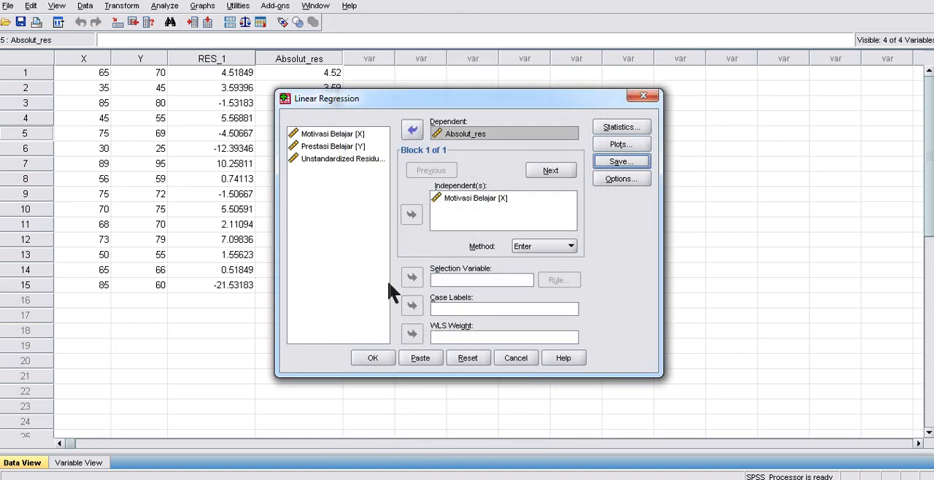
{"action": "left_click", "coordinate": [371, 359]}
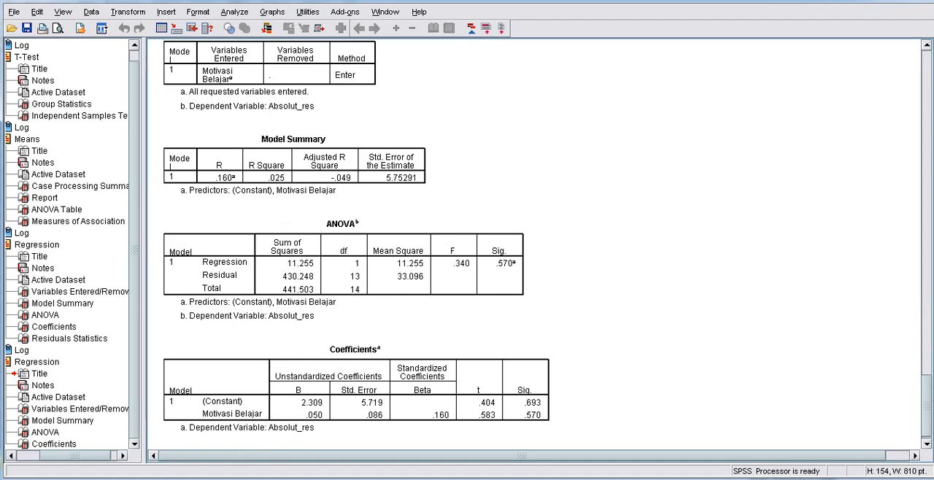
- Return to the dataset and review the linear regression's dependent and independent variables and its save options
{"action": "mouse_move", "coordinate": [325, 478]}
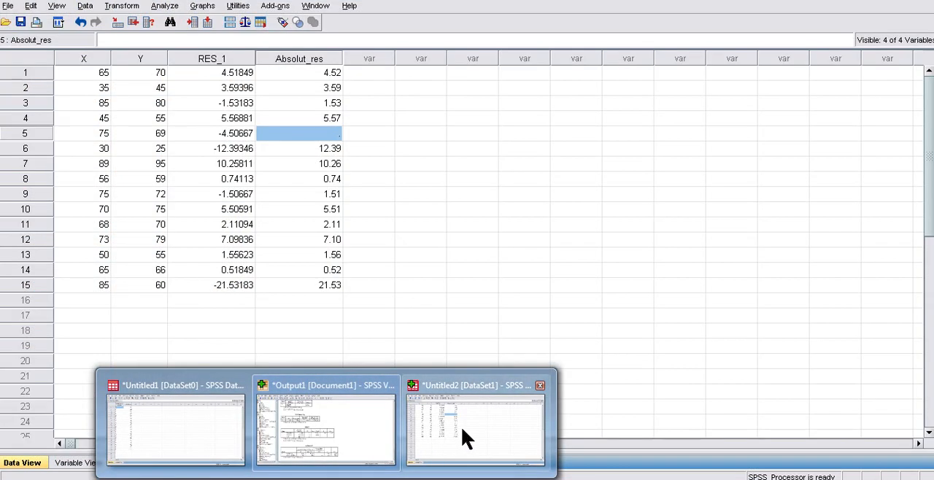
{"action": "left_click", "coordinate": [464, 432]}
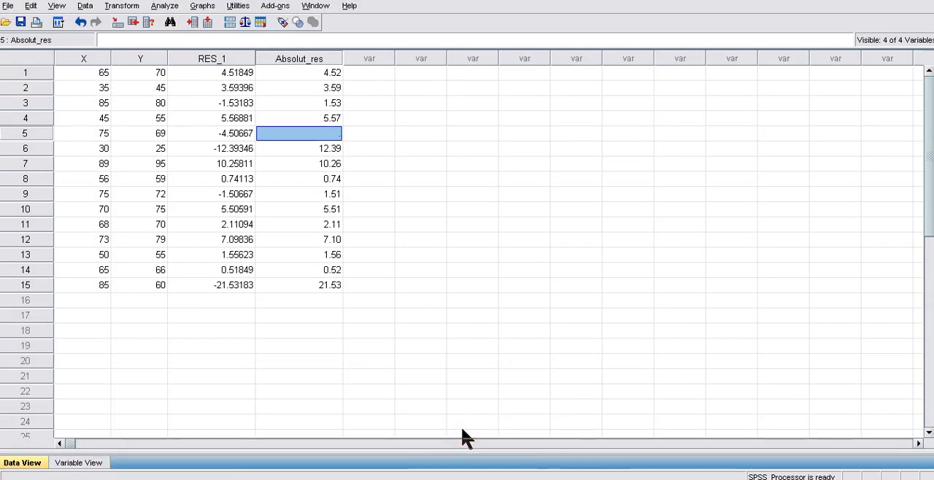
{"action": "left_click", "coordinate": [168, 7]}
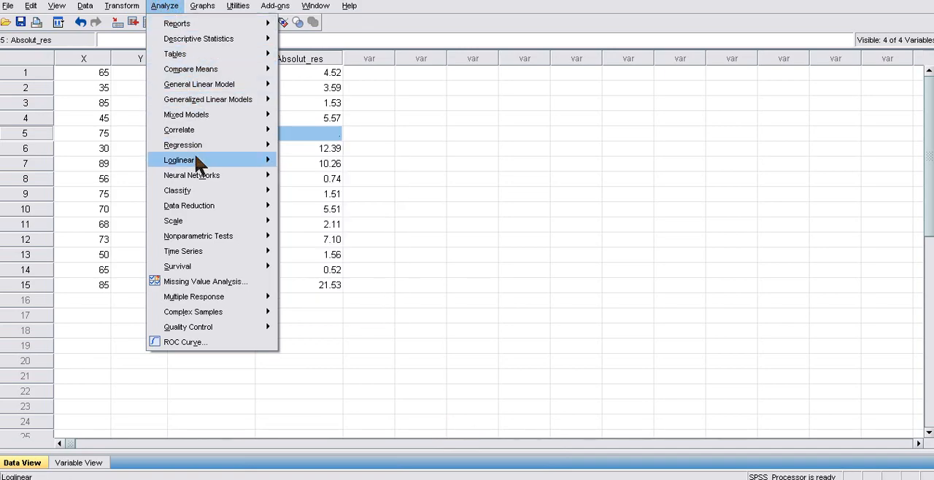
{"action": "mouse_move", "coordinate": [202, 193]}
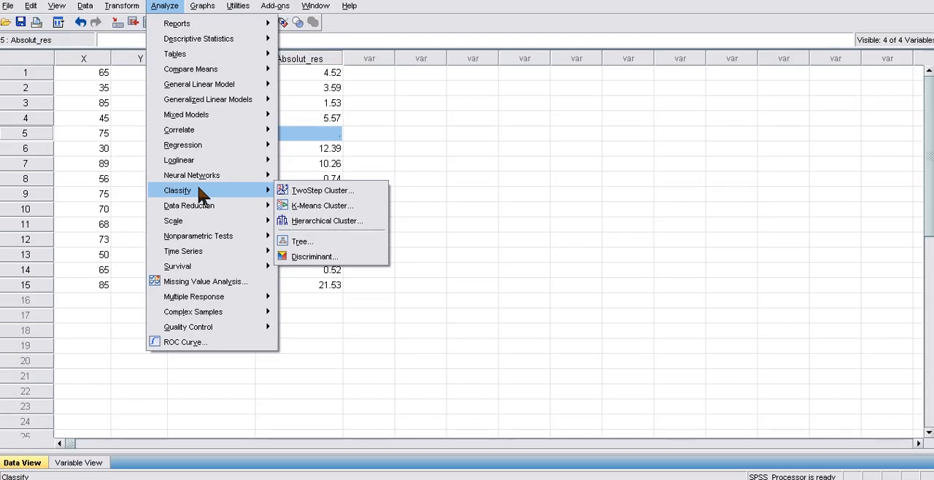
{"action": "mouse_move", "coordinate": [258, 66]}
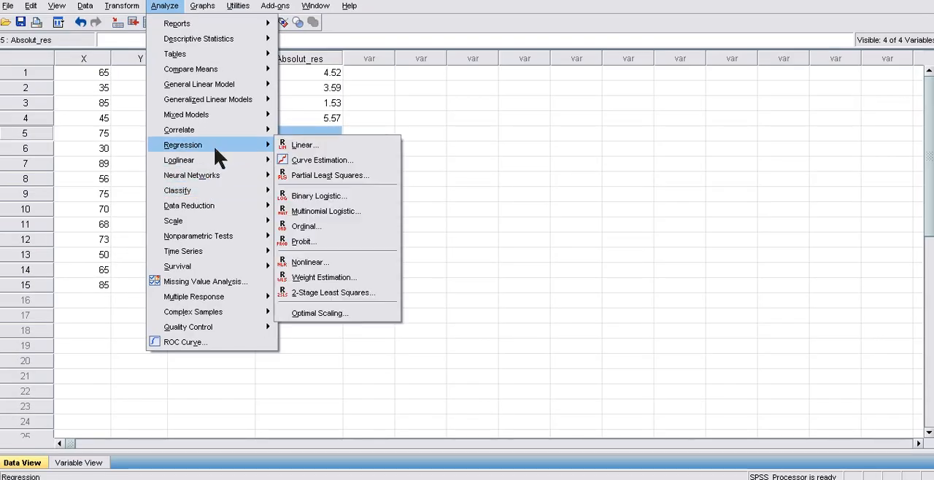
{"action": "left_click", "coordinate": [304, 149]}
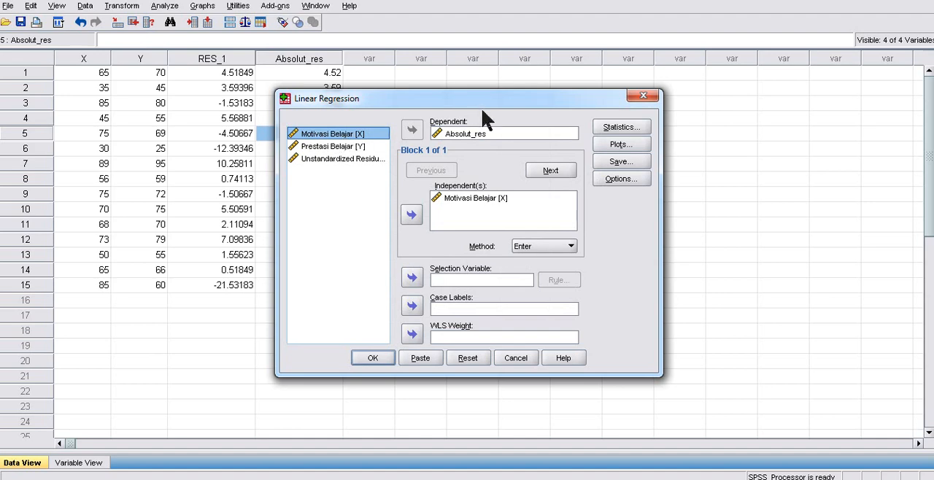
{"action": "left_click", "coordinate": [465, 142]}
{"action": "left_click", "coordinate": [449, 202]}
{"action": "left_click", "coordinate": [622, 162]}
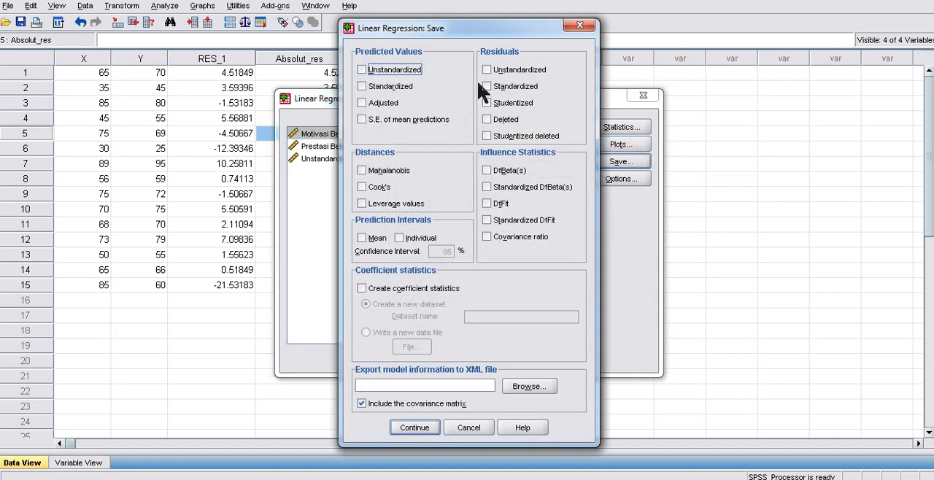
{"action": "left_click", "coordinate": [580, 27]}
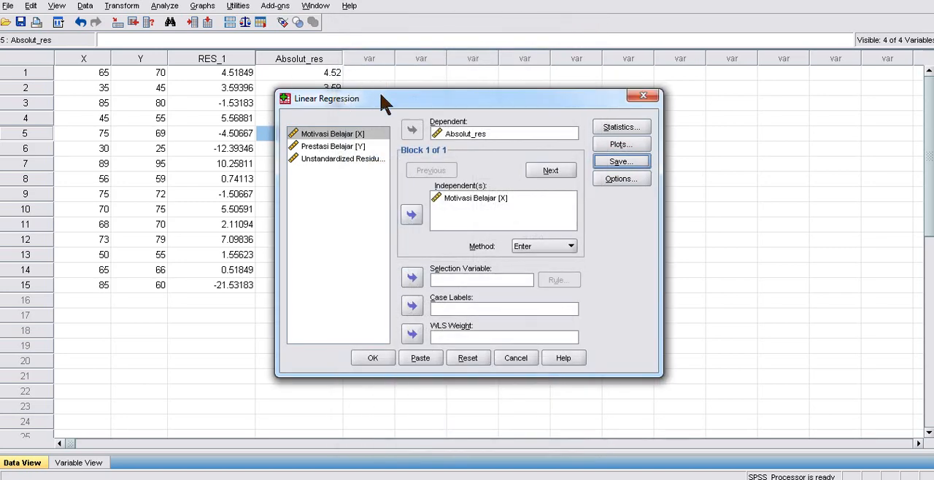
- Run the linear regression with Absolut_res as dependent and Motivasi Belajar as independent variable, using the Enter method
{"action": "left_click_drag", "start_coordinate": [385, 103], "coordinate": [382, 119]}
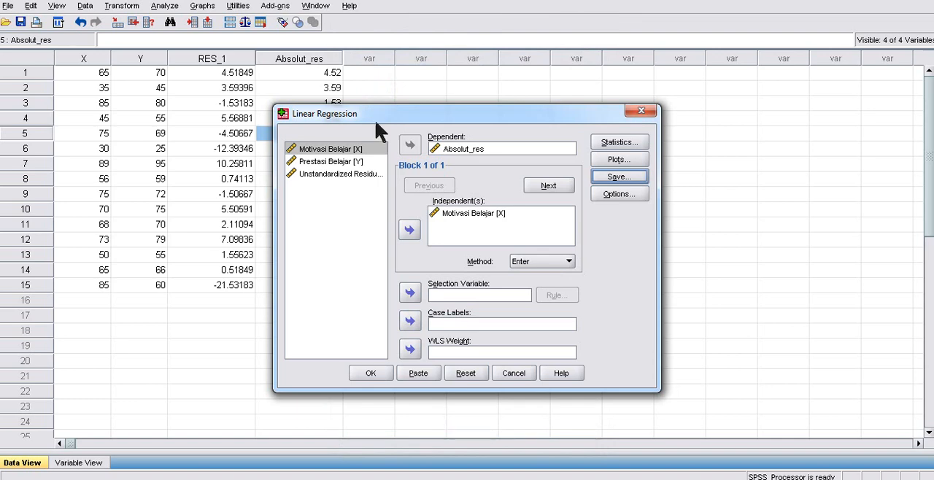
{"action": "left_click", "coordinate": [369, 372]}
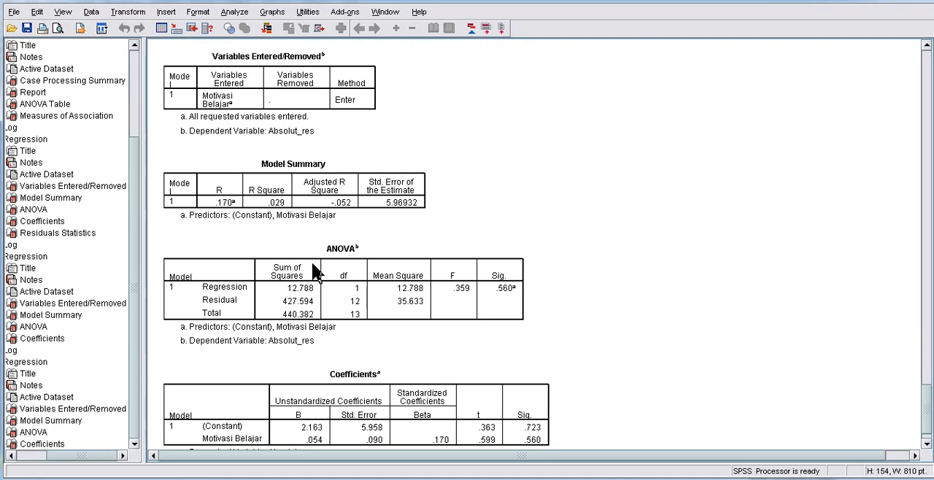
{"action": "scroll", "coordinate": [314, 272], "scroll_direction": "down", "scroll_amount": 1}
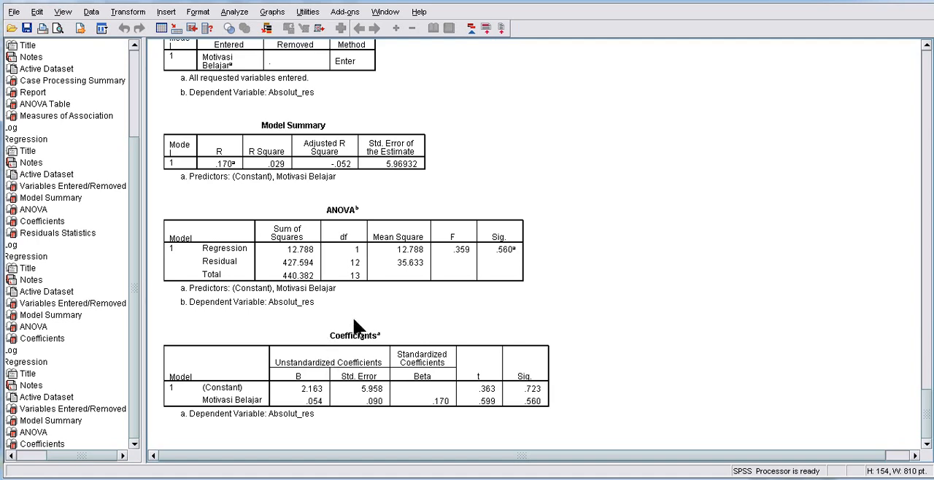
- Copy the Coefficients table from the SPSS output and paste it into the Word document Document2 at the "Kesimpulan: linear" line
{"action": "left_click", "coordinate": [355, 357]}
{"action": "right_click", "coordinate": [356, 356]}
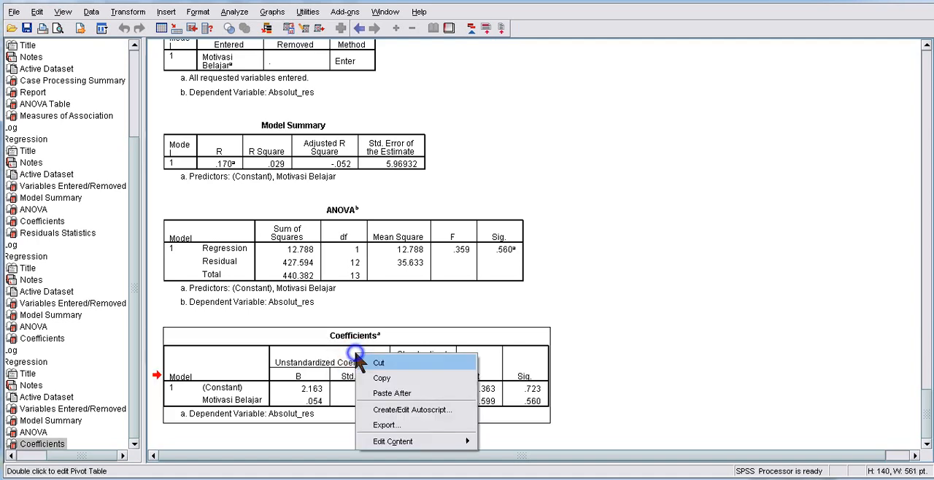
{"action": "left_click", "coordinate": [381, 378]}
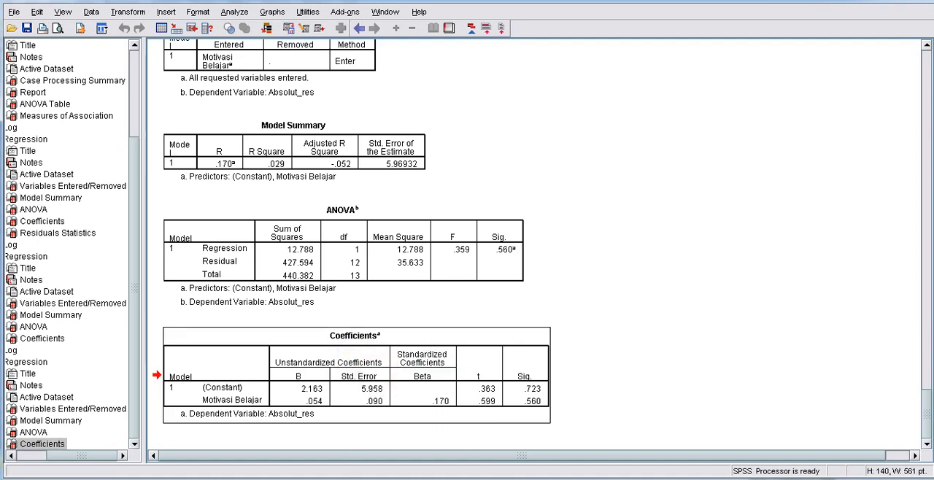
{"action": "mouse_move", "coordinate": [371, 478]}
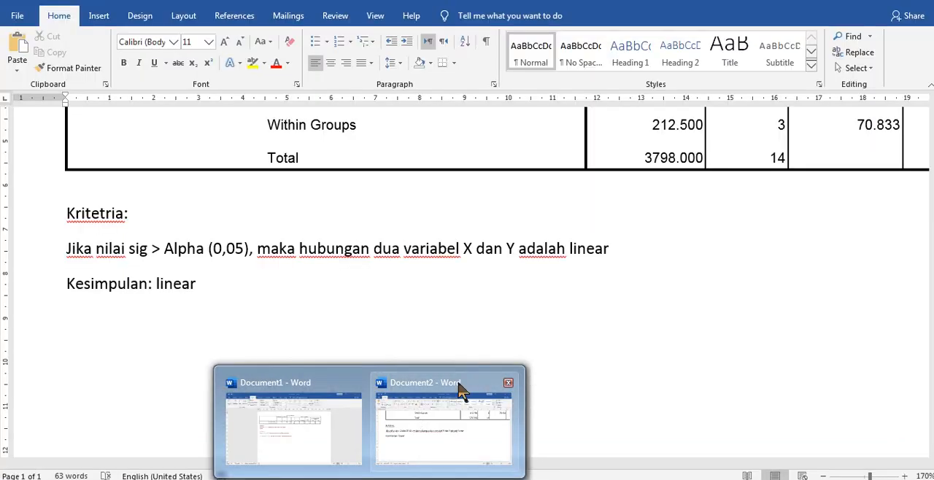
{"action": "left_click", "coordinate": [427, 409]}
{"action": "left_click", "coordinate": [185, 369]}
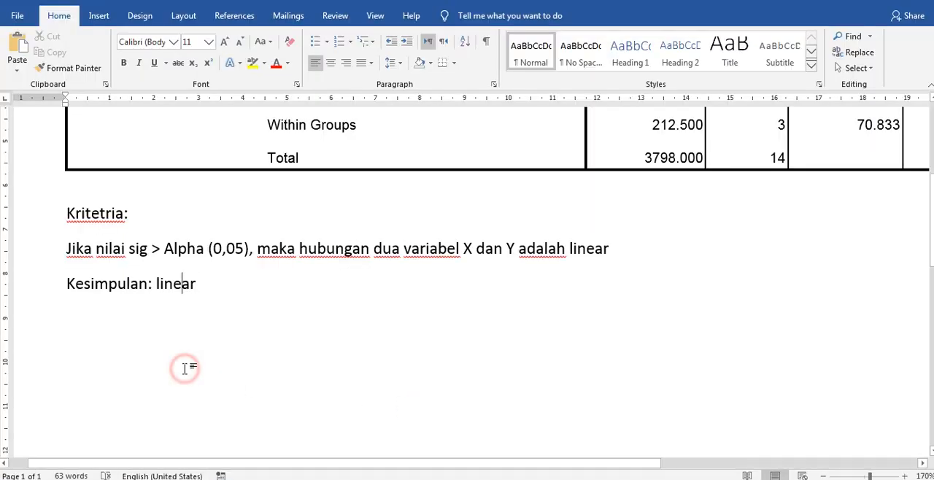
{"action": "key", "text": "ctrl+v"}
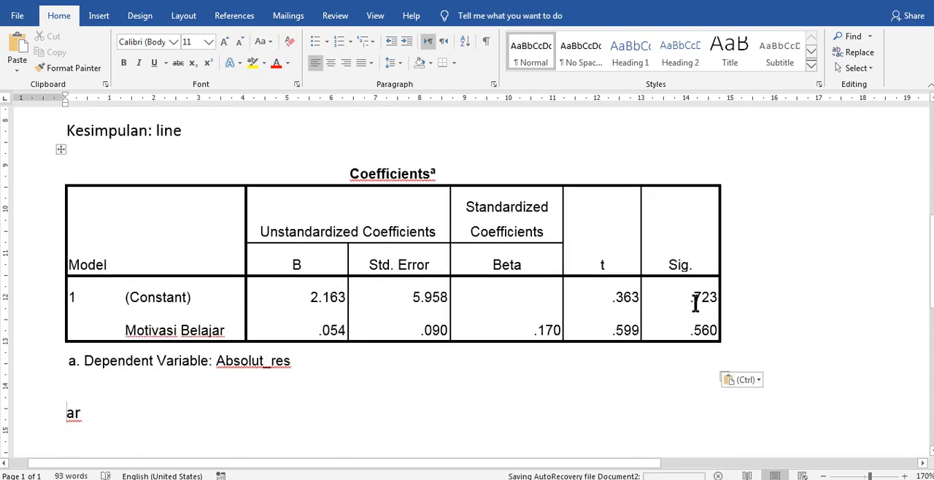
{"action": "left_click_drag", "start_coordinate": [688, 330], "coordinate": [732, 329]}
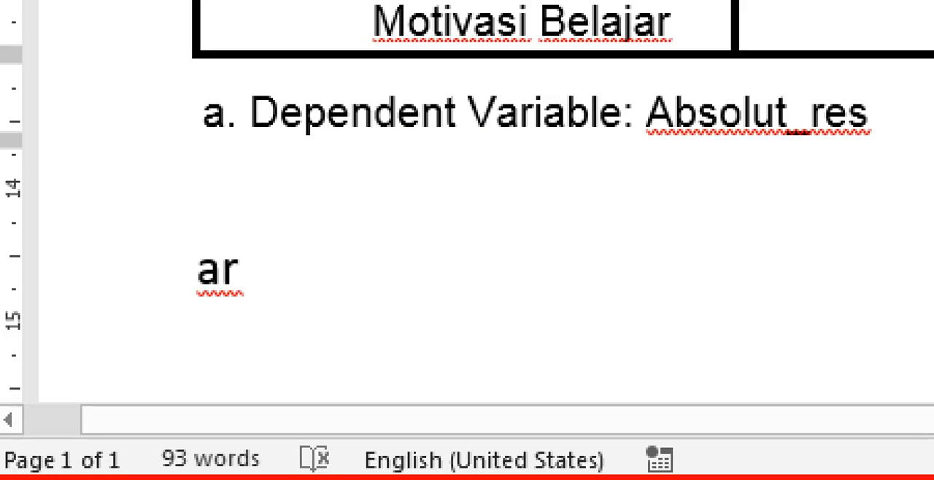
- Replace the stray "ar" below the Coefficients table with "Kriteria:" and add the sig versus Alpha rules for homoskedastisitas and heteroskedastisitas
{"action": "key", "text": "BackSpace"}
{"action": "key", "text": "BackSpace"}
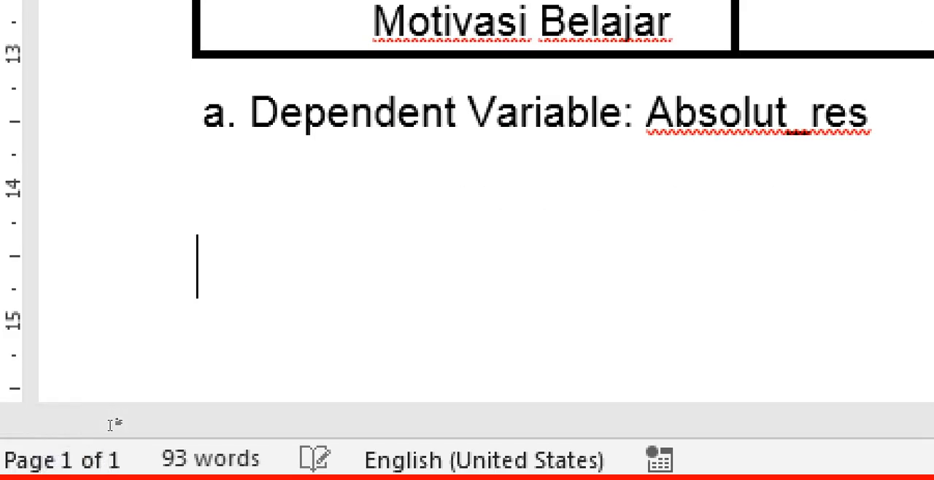
{"action": "type", "text": "kkr"}
{"action": "key", "text": "BackSpace"}
{"action": "key", "text": "BackSpace"}
{"action": "type", "text": "ri"}
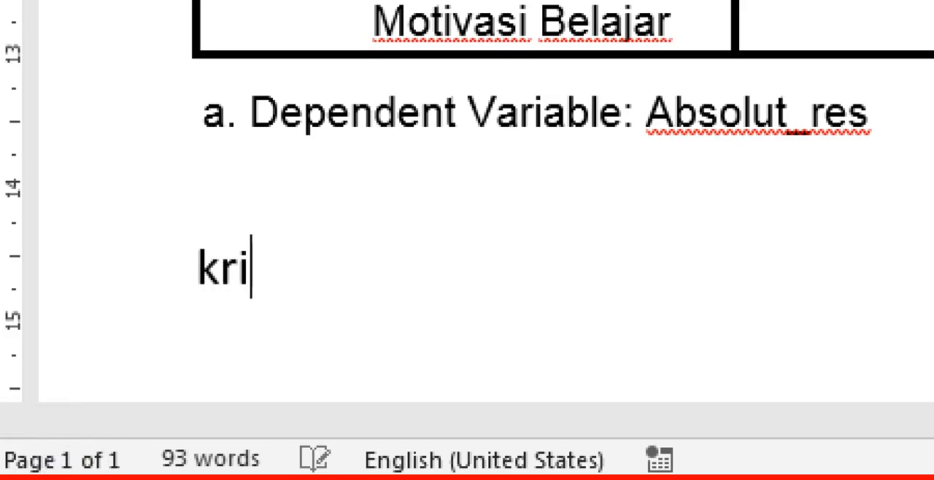
{"action": "type", "text": "teria:"}
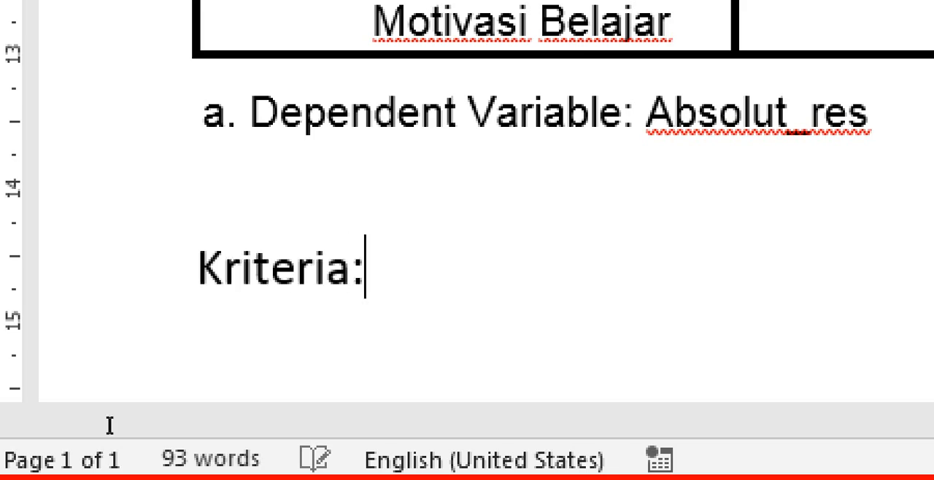
{"action": "key", "text": "Return"}
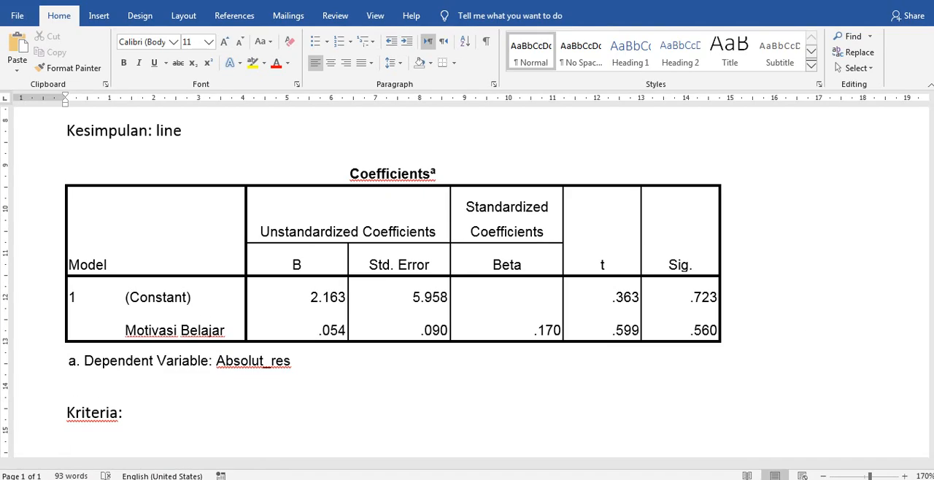
{"action": "type", "text": "Jika nilai sig > Alpha, maka varian dari nilai residualnya homogen (homoskedastisitas) Jika nilai sig < Alpha, maka varian dari nilai residualnya heterogen (heteroskedastisitas)"}
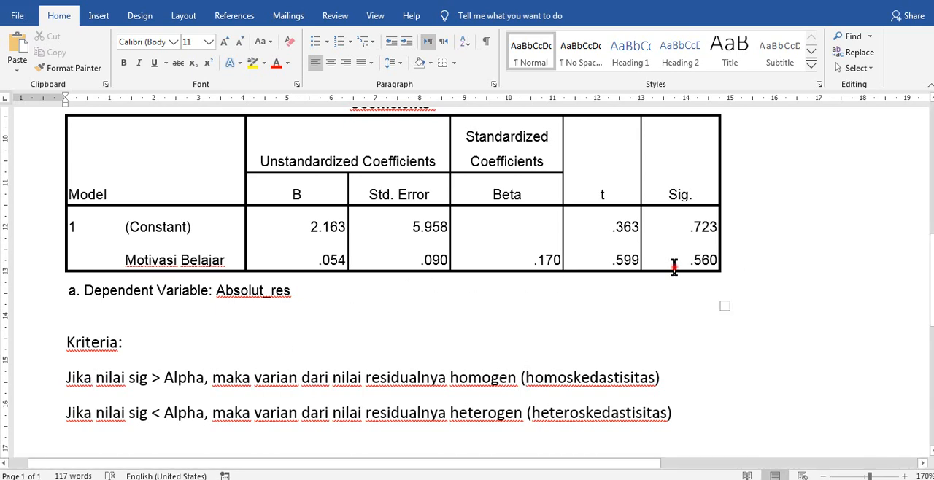
{"action": "left_click_drag", "start_coordinate": [671, 264], "coordinate": [723, 269]}
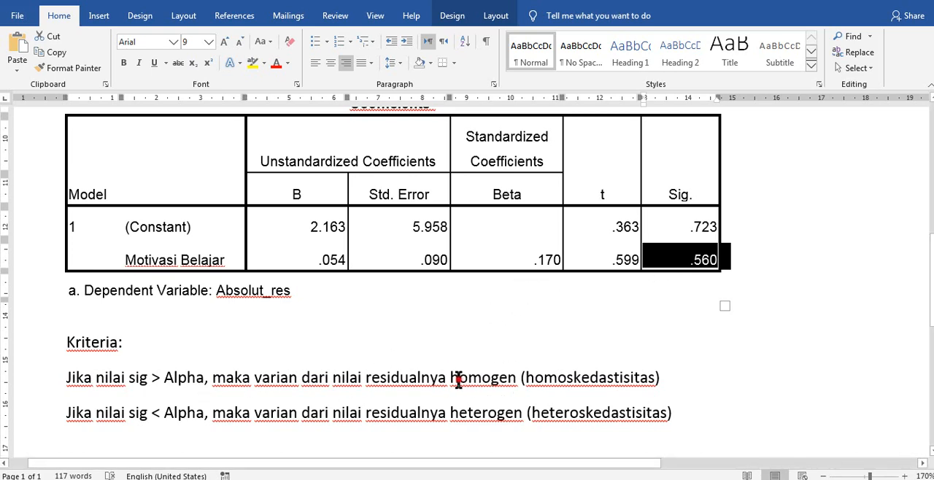
{"action": "left_click_drag", "start_coordinate": [452, 379], "coordinate": [645, 381]}
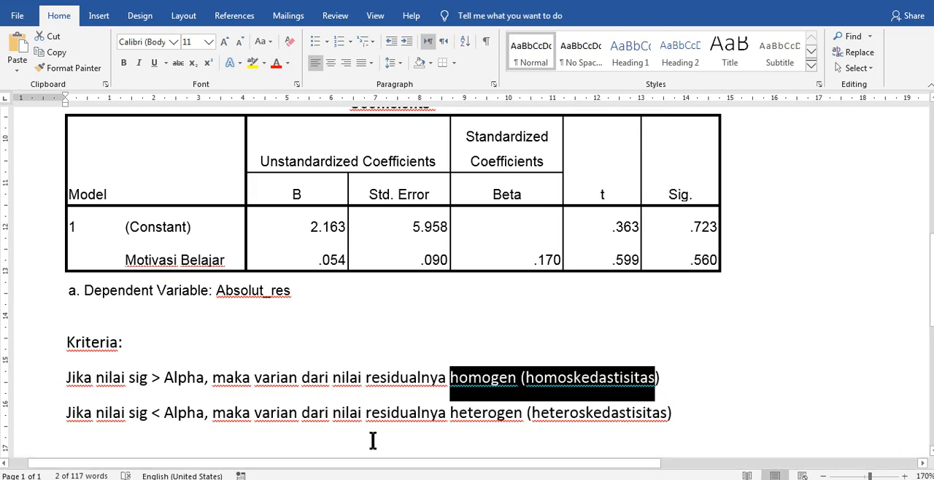
- Switch to the SPSS dataset DataSet1 and run the linear regression with Prestasi Belajar replacing Absolut_res as dependent variable
{"action": "left_click", "coordinate": [326, 479]}
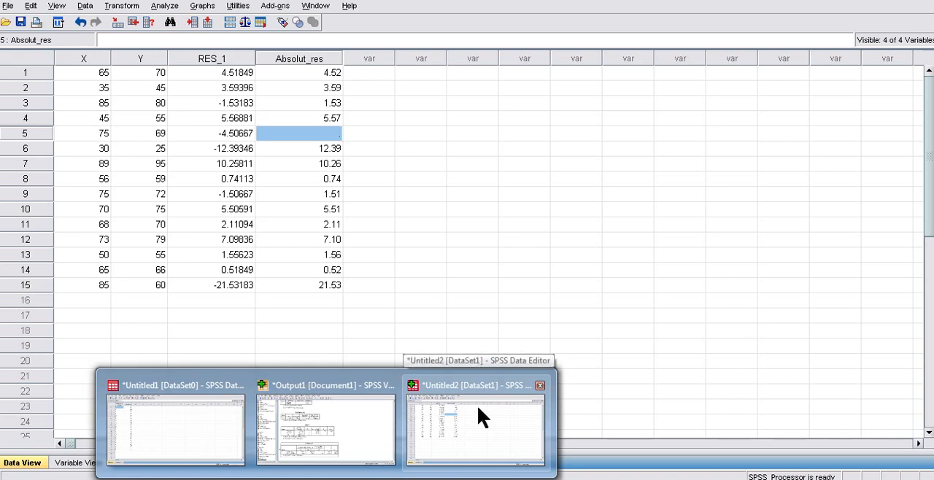
{"action": "left_click", "coordinate": [479, 409]}
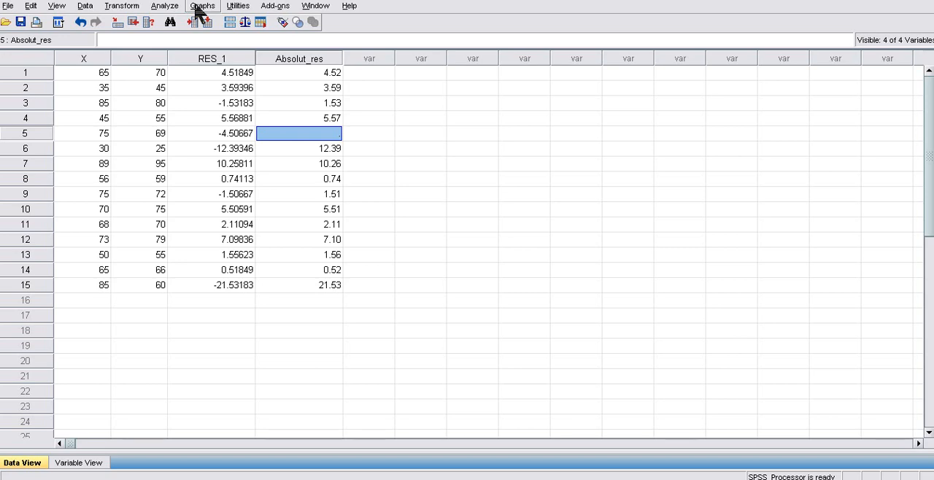
{"action": "left_click", "coordinate": [166, 6]}
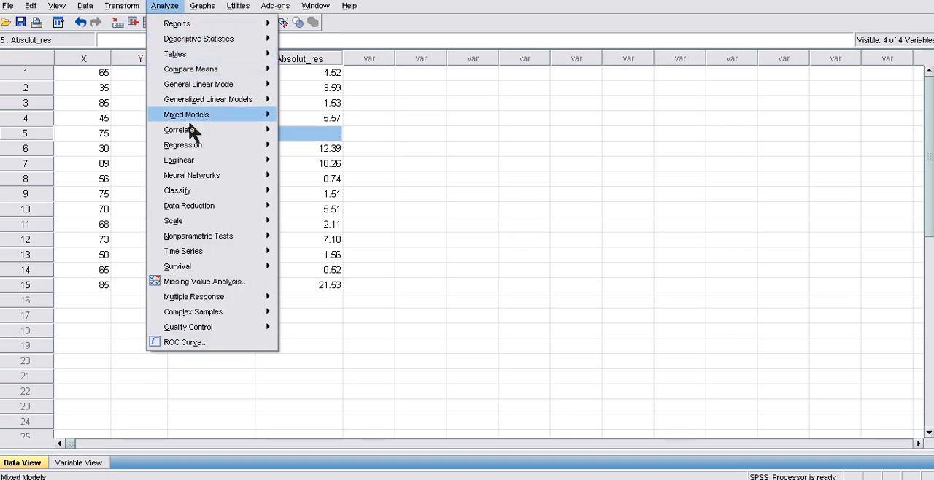
{"action": "mouse_move", "coordinate": [203, 165]}
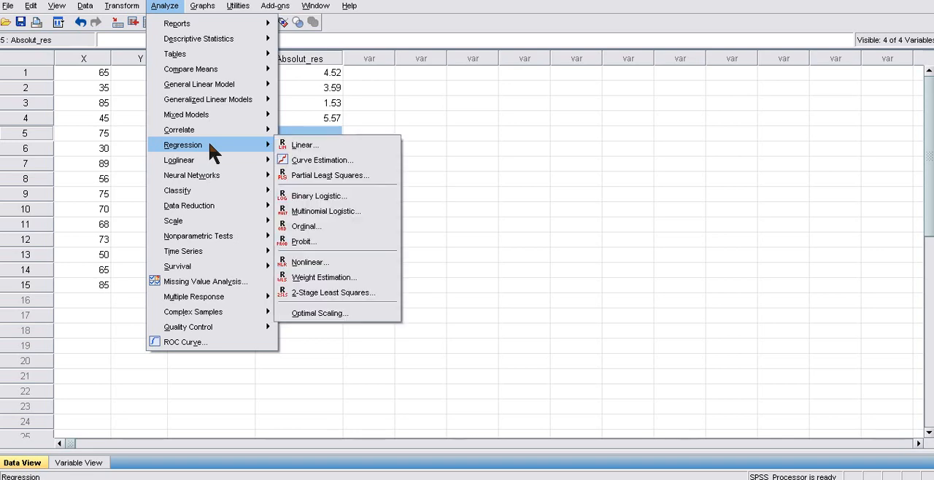
{"action": "left_click", "coordinate": [292, 141]}
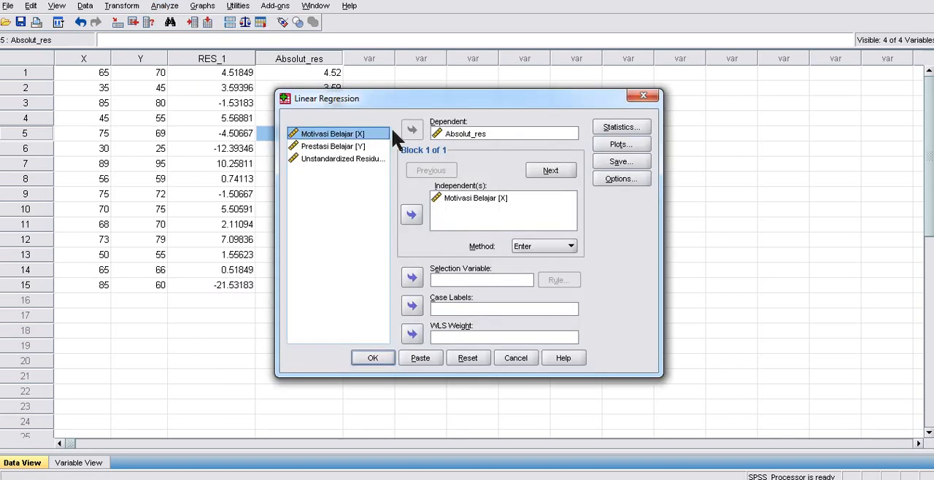
{"action": "left_click", "coordinate": [462, 134]}
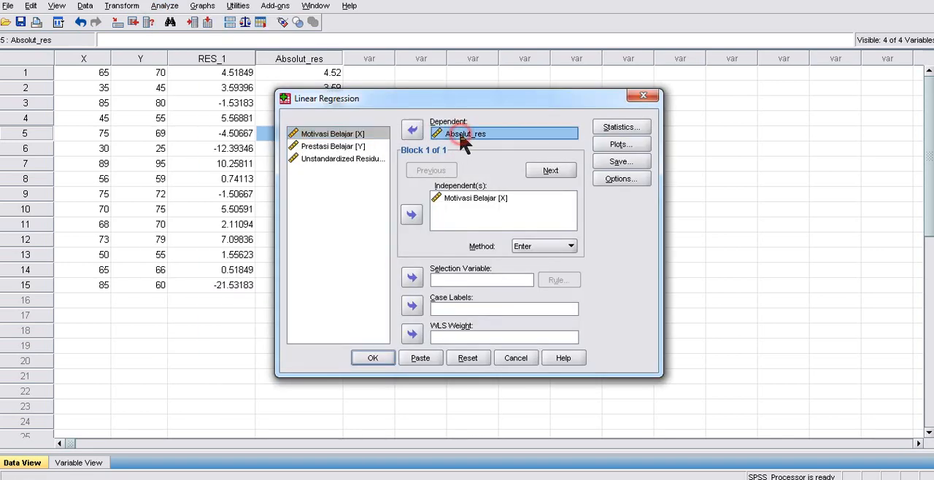
{"action": "left_click", "coordinate": [411, 131]}
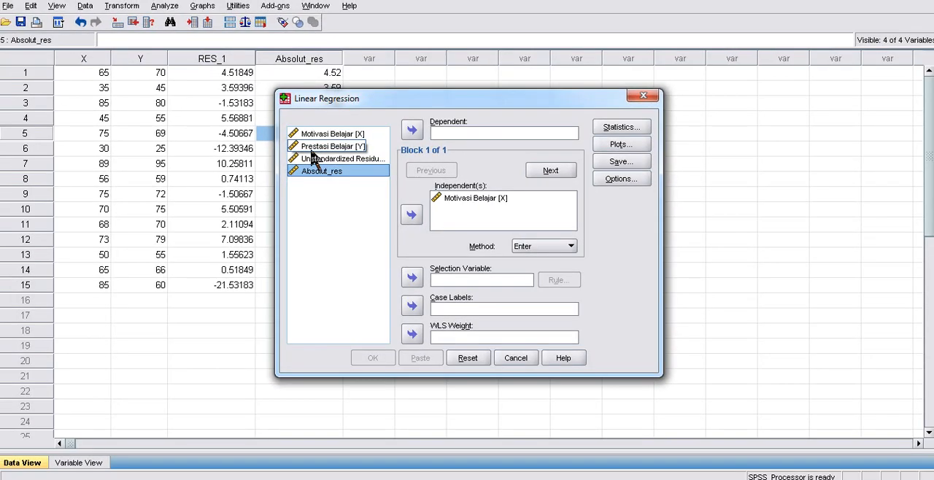
{"action": "left_click", "coordinate": [315, 150]}
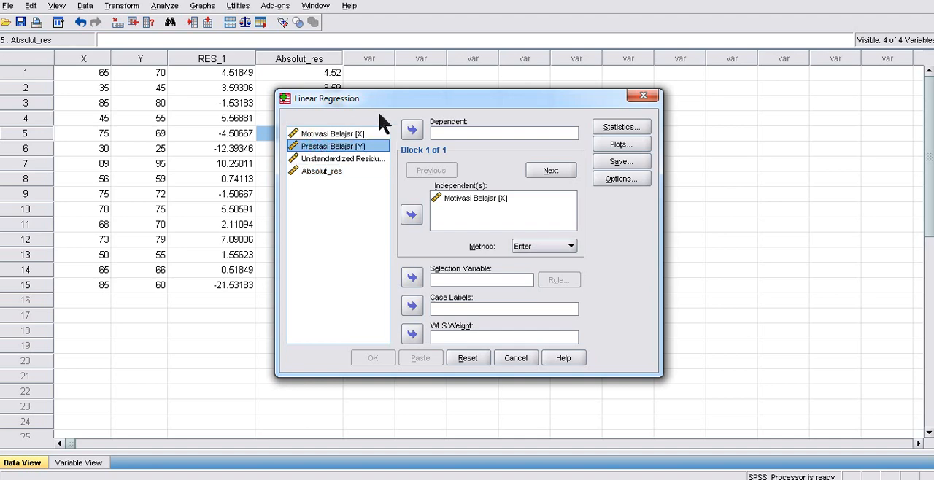
{"action": "left_click", "coordinate": [413, 131]}
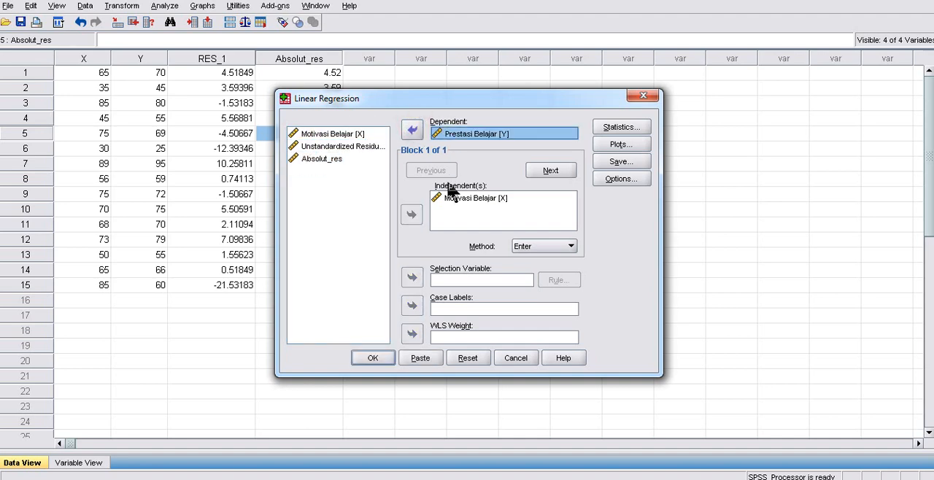
{"action": "left_click", "coordinate": [464, 139]}
{"action": "left_click", "coordinate": [364, 358]}
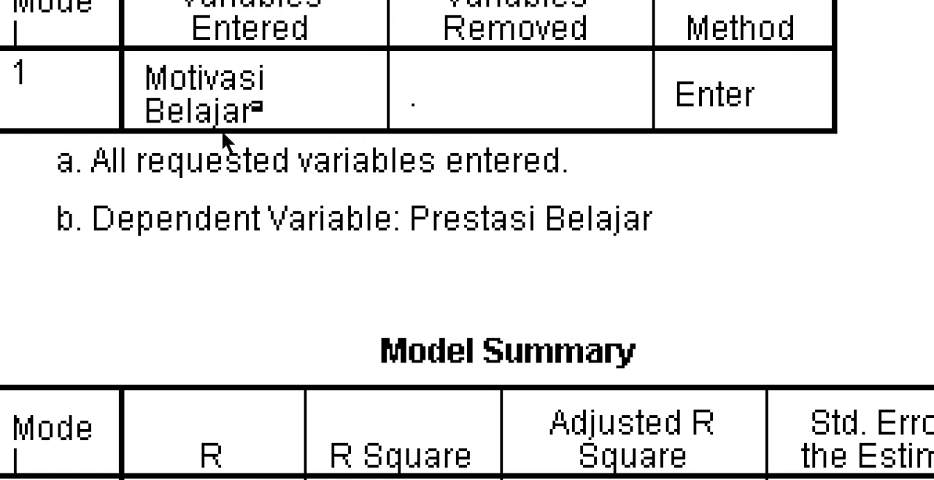
- Copy the Model Summary table from the output of the Prestasi Belajar regression
{"action": "scroll", "coordinate": [223, 142], "scroll_direction": "down", "scroll_amount": 3}
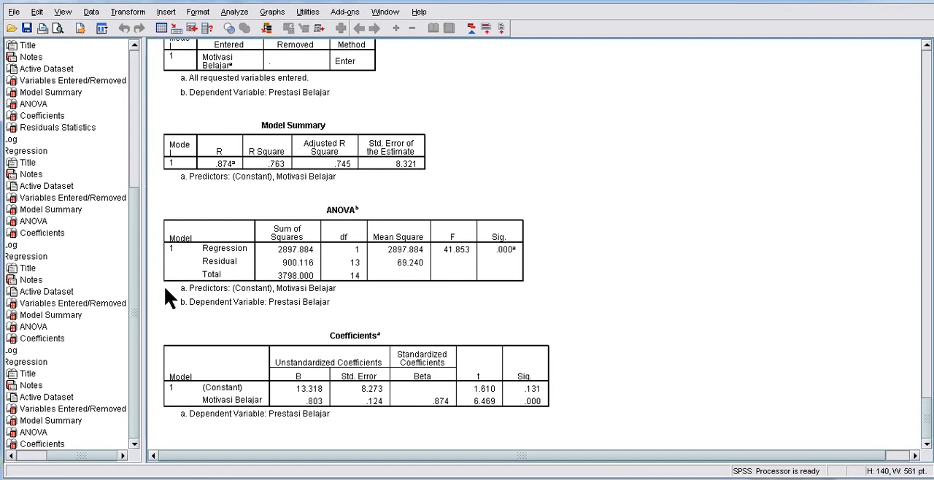
{"action": "left_click", "coordinate": [258, 157]}
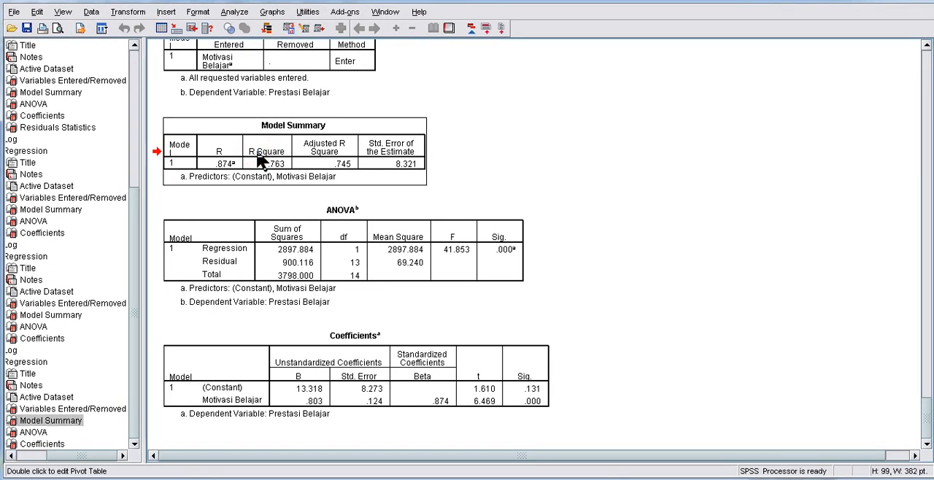
{"action": "left_click", "coordinate": [251, 348]}
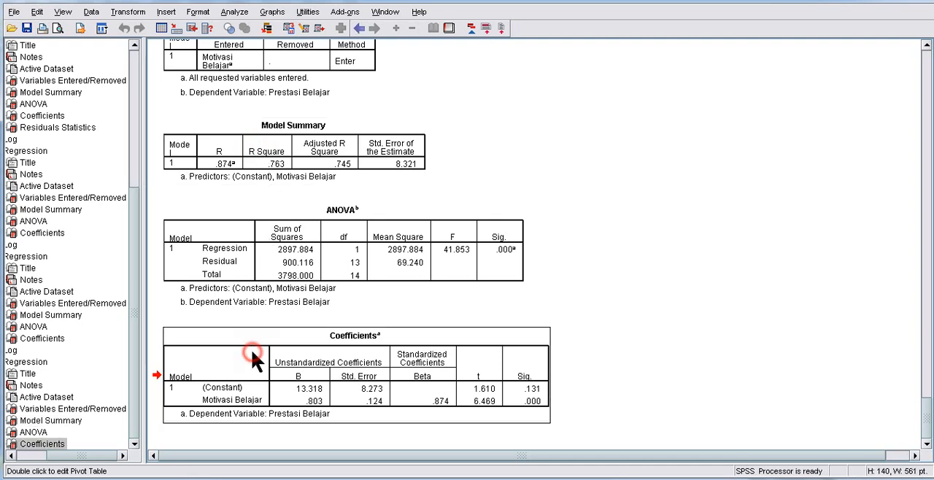
{"action": "left_click", "coordinate": [273, 158]}
{"action": "right_click", "coordinate": [274, 158]}
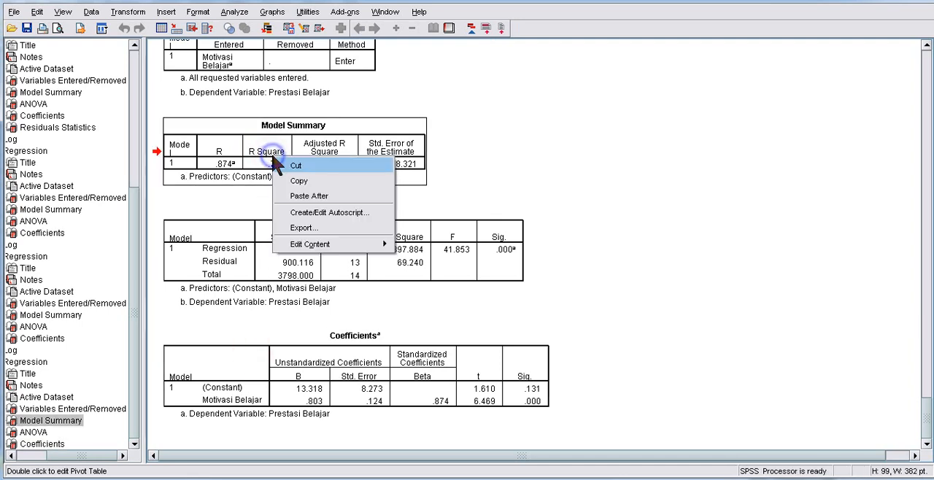
{"action": "left_click", "coordinate": [297, 181]}
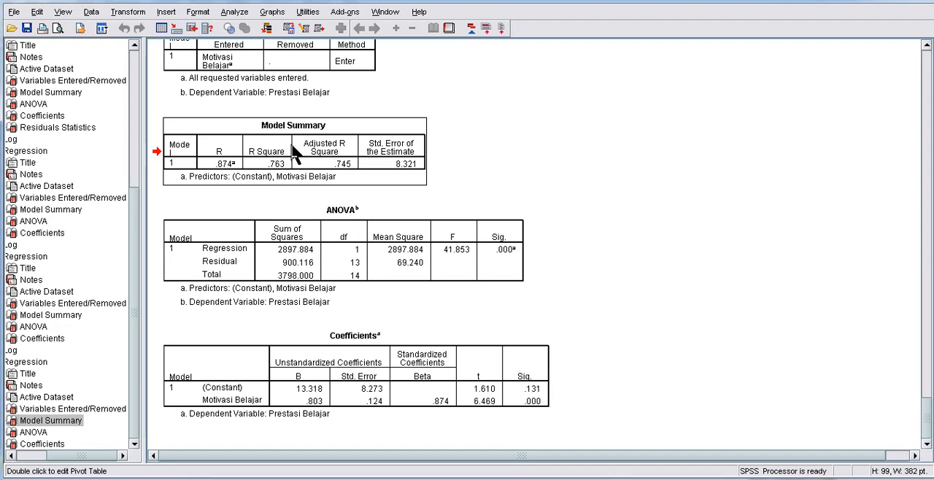
- Switch to the Word document Document2 and paste the copied Model Summary table below the heteroskedastisitas criterion
{"action": "key", "text": "alt+Tab"}
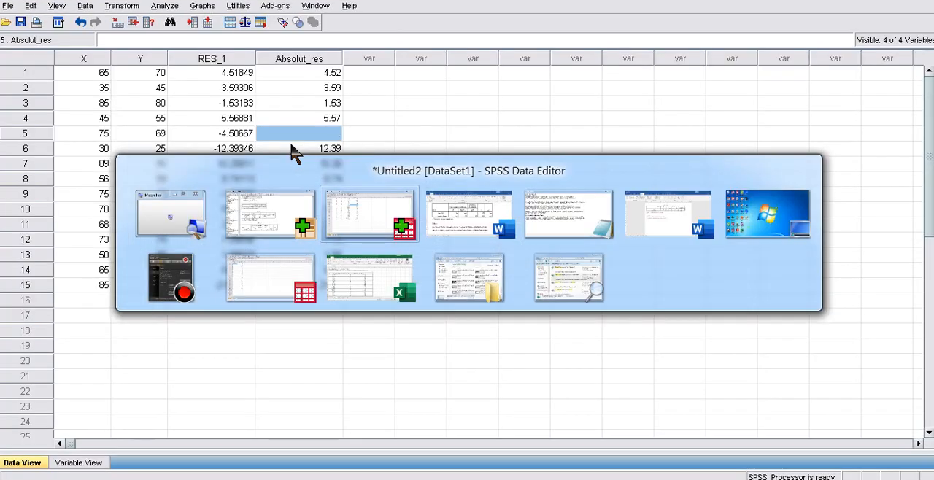
{"action": "key", "text": "alt+Tab"}
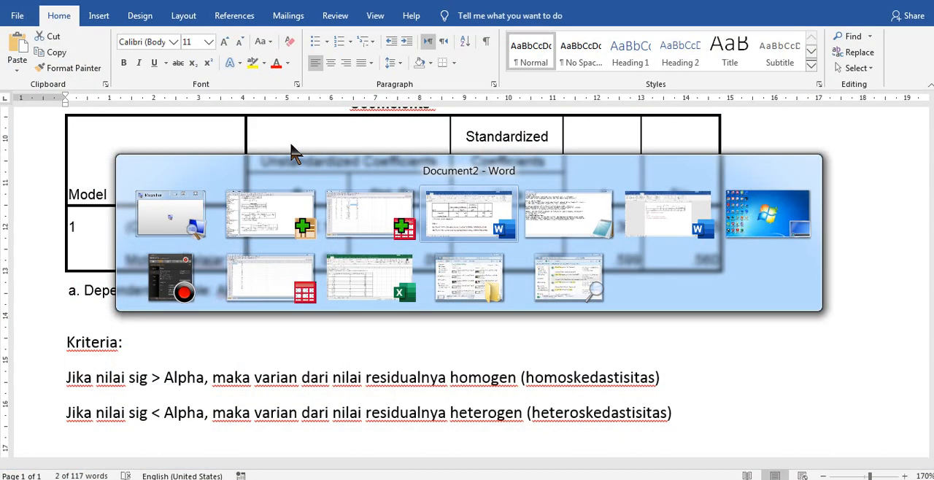
{"action": "left_click", "coordinate": [318, 257]}
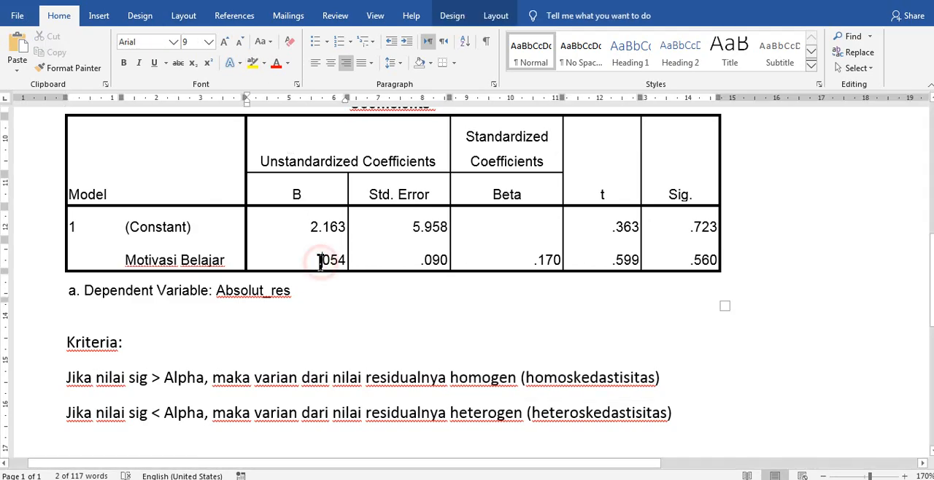
{"action": "scroll", "coordinate": [318, 262], "scroll_direction": "down", "scroll_amount": 11}
{"action": "scroll", "coordinate": [320, 263], "scroll_direction": "up", "scroll_amount": 3}
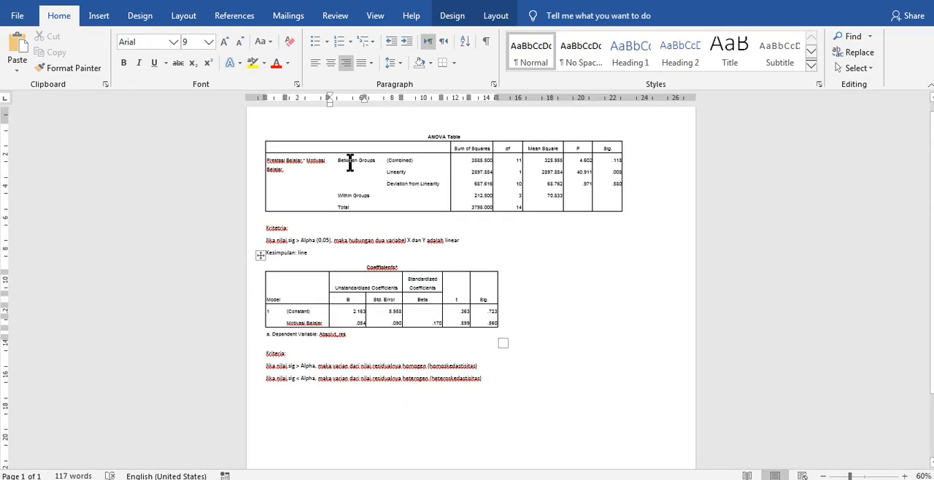
{"action": "scroll", "coordinate": [340, 337], "scroll_direction": "down", "scroll_amount": 2}
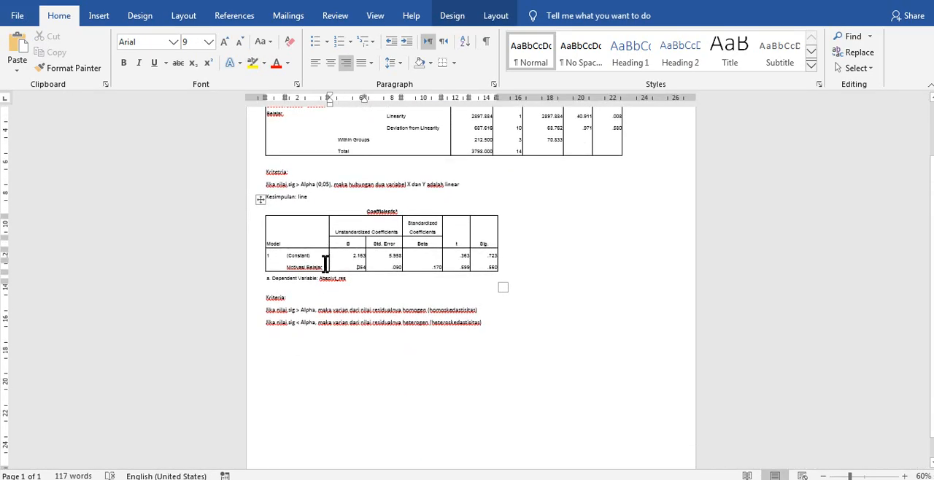
{"action": "left_click", "coordinate": [513, 321]}
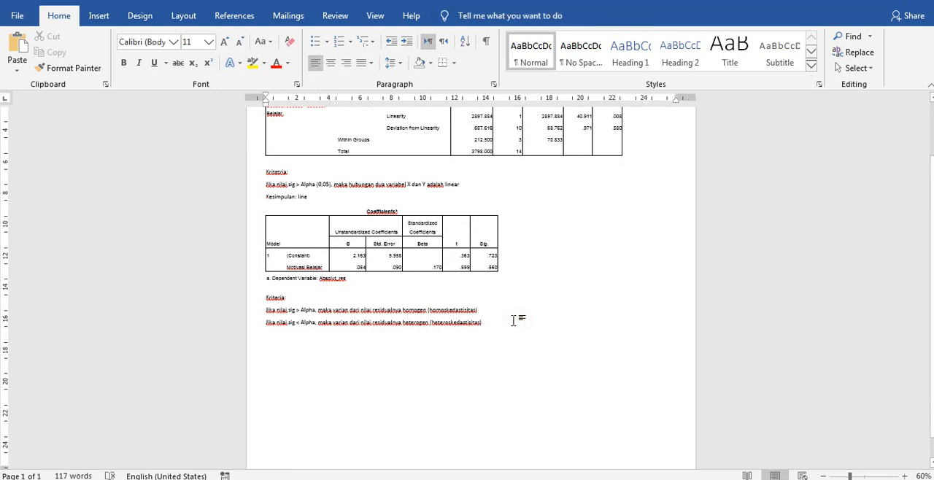
{"action": "key", "text": "Return"}
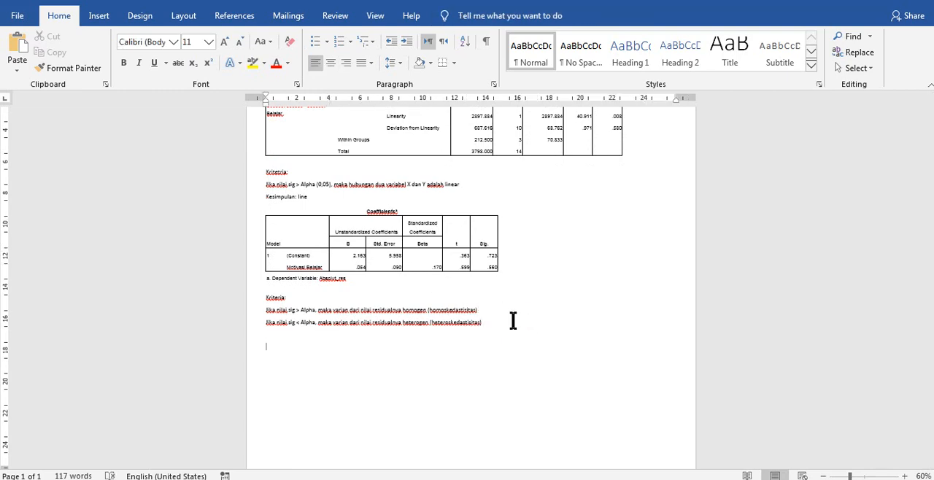
{"action": "key", "text": "ctrl+v"}
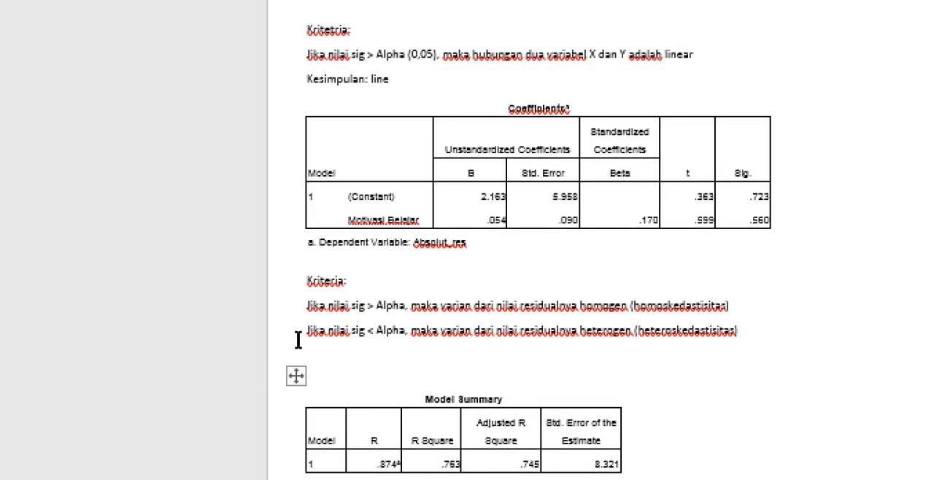
- Add the heading "ANALISA REGRESI" directly above the Model Summary table
{"action": "left_click", "coordinate": [298, 341]}
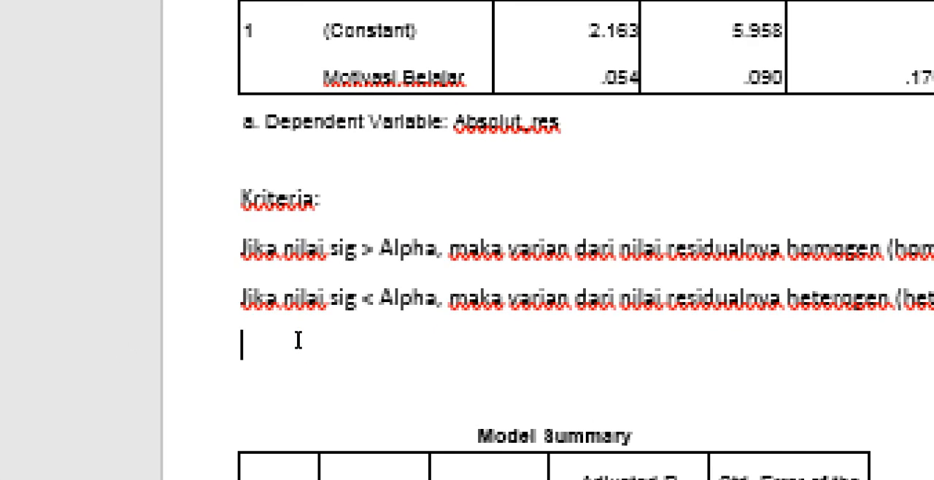
{"action": "key", "text": "Down"}
{"action": "type", "text": "Analisa"}
{"action": "key", "text": "BackSpace"}
{"action": "key", "text": "BackSpace"}
{"action": "key", "text": "BackSpace"}
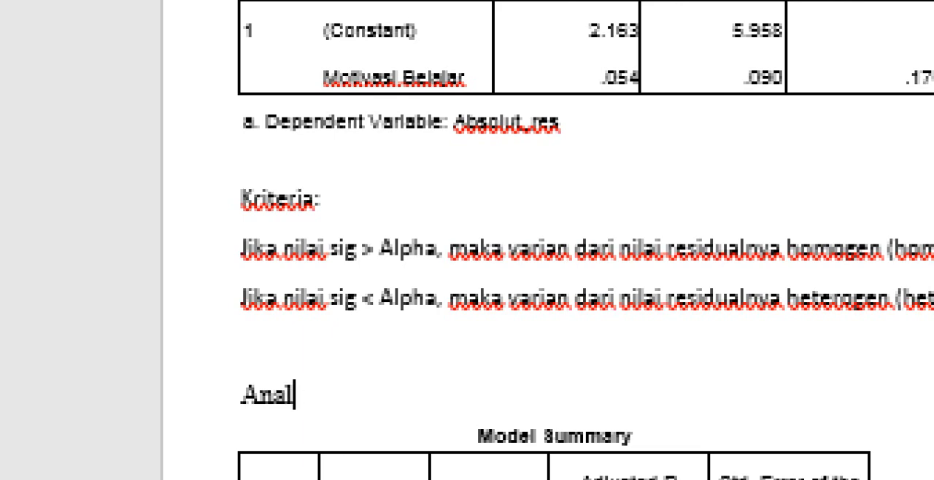
{"action": "key", "text": "BackSpace"}
{"action": "key", "text": "BackSpace"}
{"action": "key", "text": "BackSpace"}
{"action": "type", "text": "AN"}
{"action": "key", "text": "BackSpace"}
{"action": "key", "text": "BackSpace"}
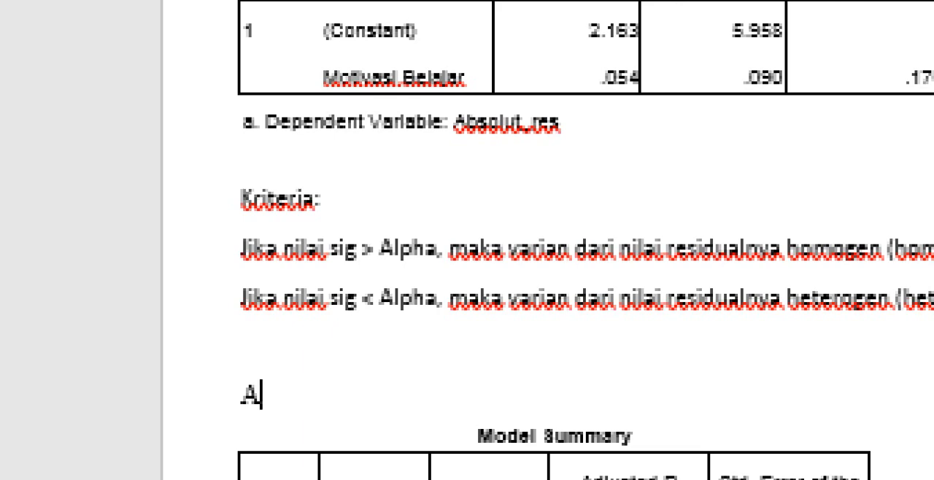
{"action": "type", "text": "NALISA RE"}
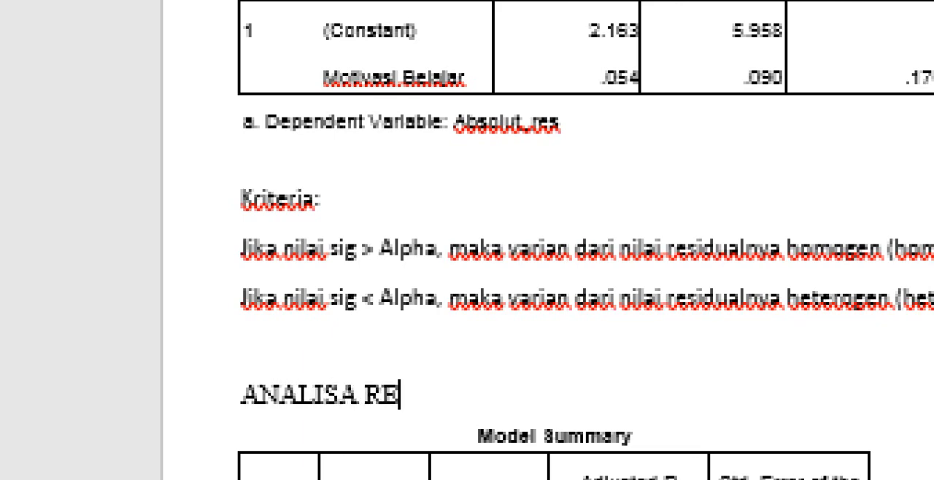
{"action": "type", "text": "GRESI"}
- Start an explanatory line below the Model Summary table reading "R adalah indeks korelasi"
{"action": "scroll", "coordinate": [267, 175], "scroll_direction": "down", "scroll_amount": 3}
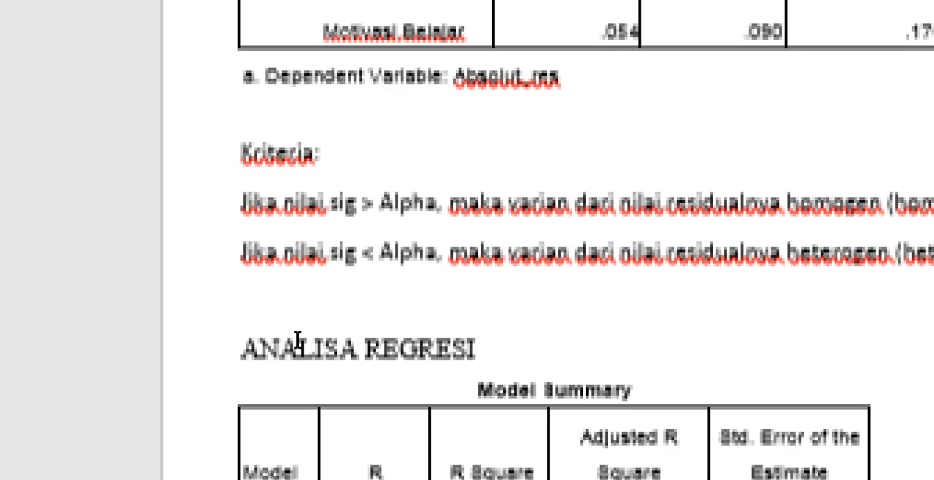
{"action": "scroll", "coordinate": [292, 377], "scroll_direction": "down", "scroll_amount": 1}
{"action": "left_click", "coordinate": [331, 398]}
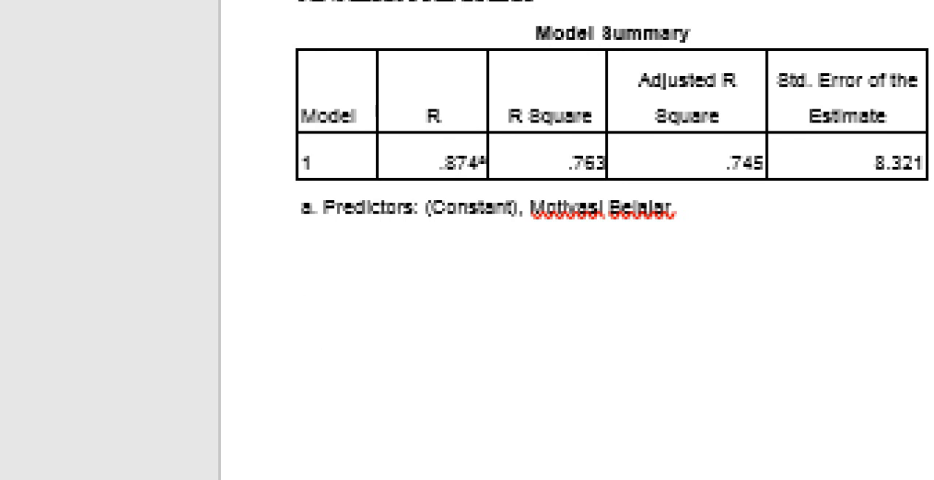
{"action": "type", "text": "R"}
{"action": "key", "text": "BackSpace"}
{"action": "type", "text": "r ADALAH"}
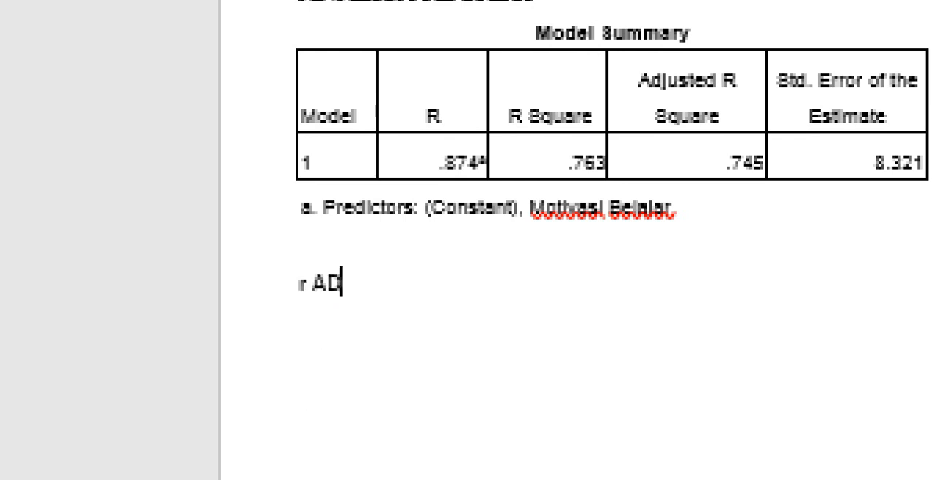
{"action": "key", "text": "BackSpace"}
{"action": "key", "text": "BackSpace"}
{"action": "key", "text": "BackSpace"}
{"action": "key", "text": "BackSpace"}
{"action": "key", "text": "BackSpace"}
{"action": "key", "text": "BackSpace"}
{"action": "key", "text": "BackSpace"}
{"action": "key", "text": "BackSpace"}
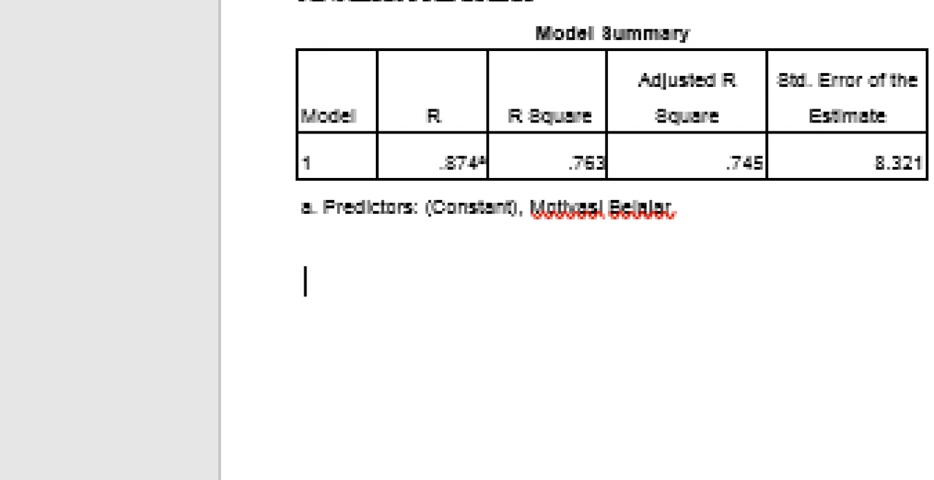
{"action": "type", "text": "R adalah indeks"}
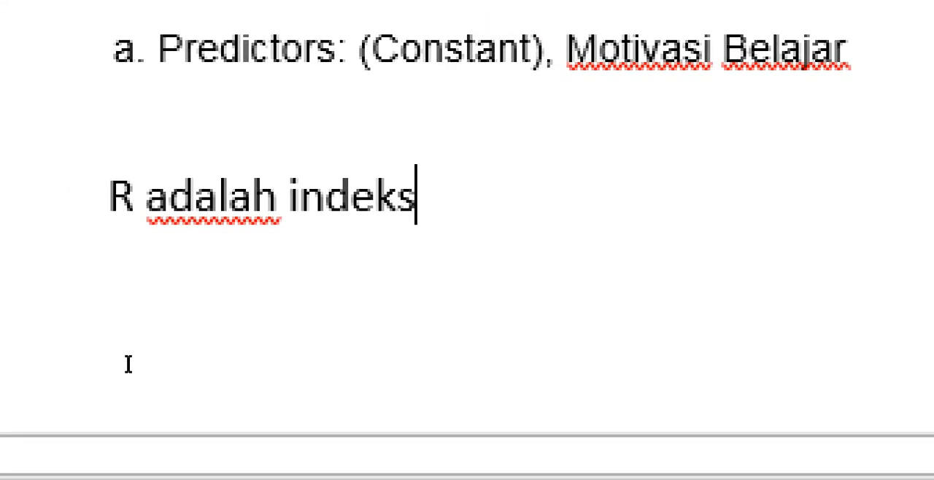
{"action": "type", "text": " j"}
{"action": "key", "text": "BackSpace"}
{"action": "type", "text": "kir"}
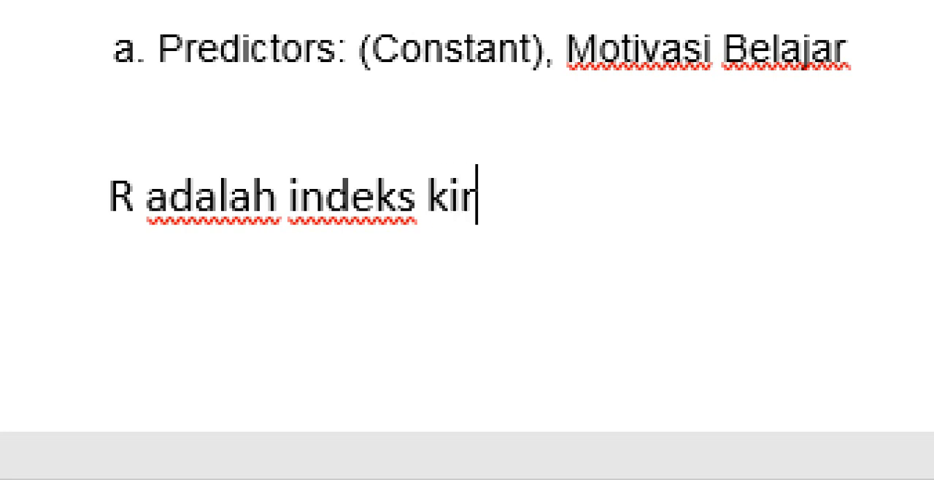
{"action": "type", "text": "e"}
{"action": "key", "text": "BackSpace"}
{"action": "key", "text": "BackSpace"}
{"action": "key", "text": "BackSpace"}
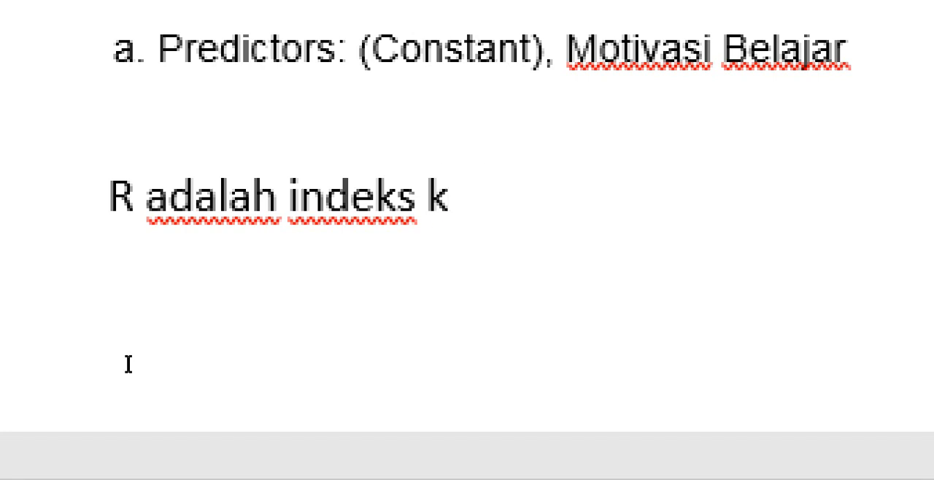
{"action": "type", "text": "orelasi"}
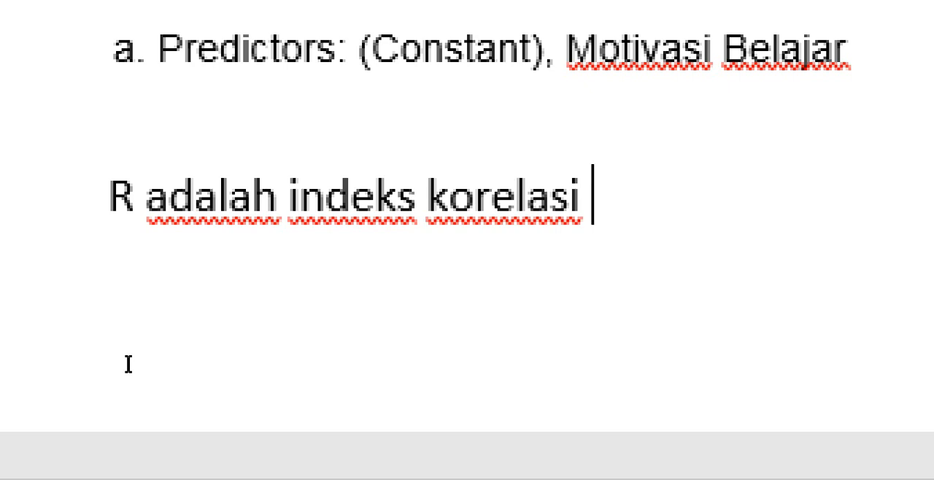
{"action": "type", "text": "  ("}
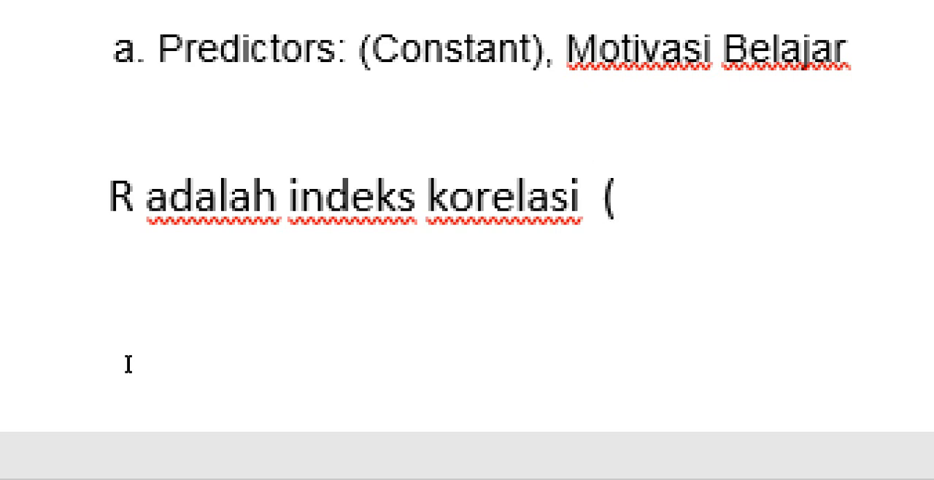
- Complete the line about R with the range "0 sampai 1"
{"action": "key", "text": "BackSpace"}
{"action": "type", "text": "1 sampa"}
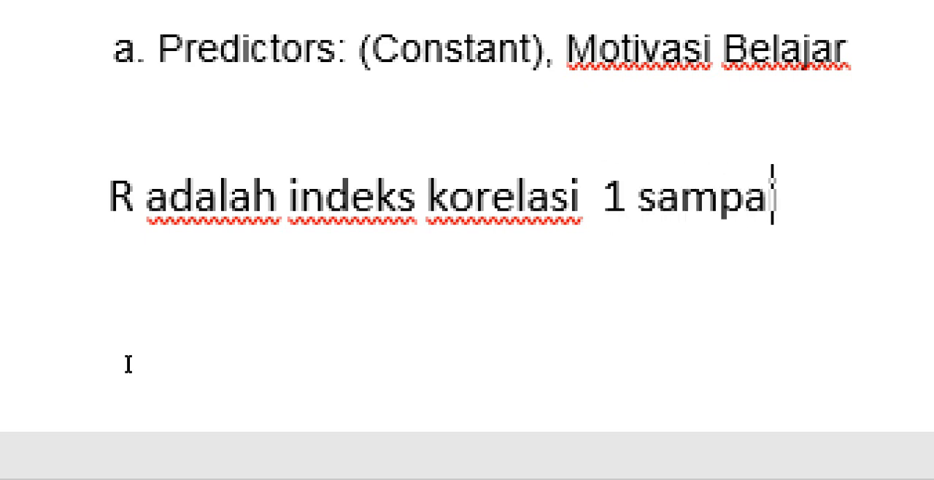
{"action": "type", "text": "i"}
{"action": "key", "text": "BackSpace"}
{"action": "key", "text": "BackSpace"}
{"action": "key", "text": "BackSpace"}
{"action": "key", "text": "BackSpace"}
{"action": "key", "text": "BackSpace"}
{"action": "key", "text": "BackSpace"}
{"action": "key", "text": "BackSpace"}
{"action": "key", "text": "BackSpace"}
{"action": "key", "text": "BackSpace"}
{"action": "key", "text": "BackSpace"}
{"action": "key", "text": "BackSpace"}
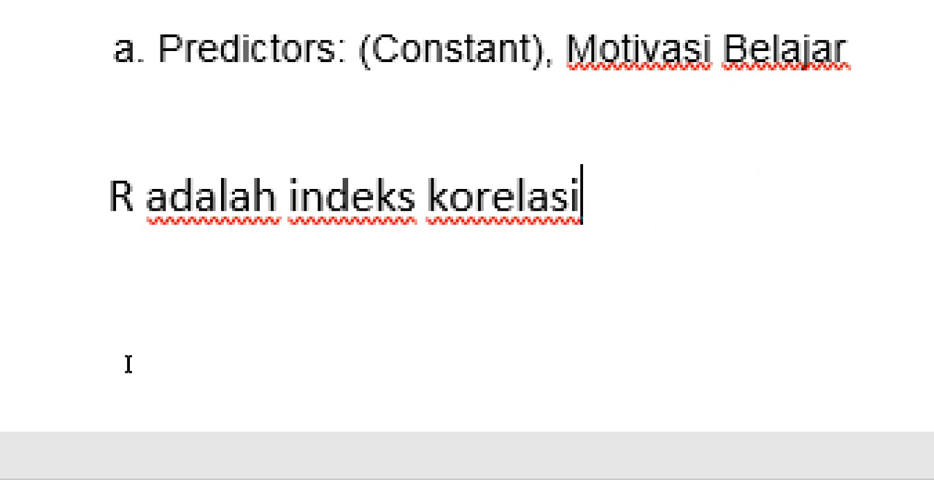
{"action": "type", "text": "0 sampai"}
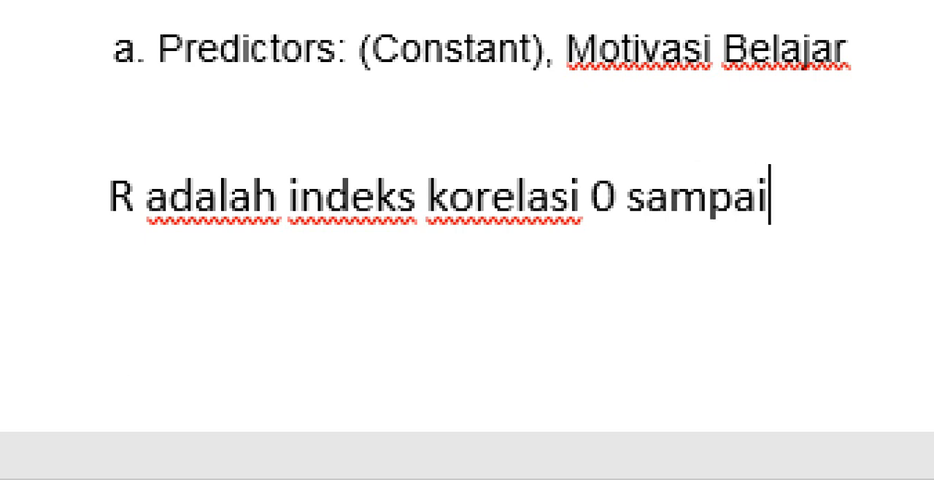
{"action": "type", "text": " 1"}
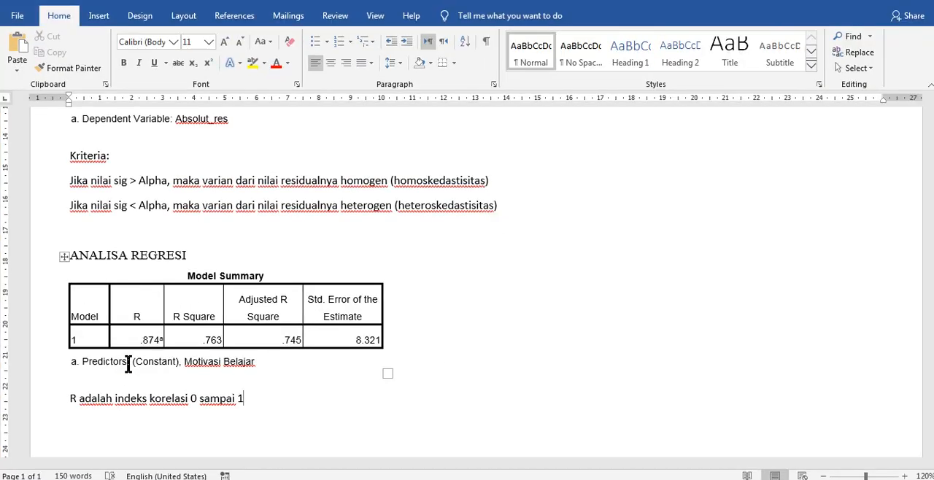
- List below the R line: "0 – 1,99 sangat lemah", "2 – 3,99 lemah", "4 – 5,99 sedang", "6 – 7,99 kuat" and "8 – 1 sangat kuat"
{"action": "scroll", "coordinate": [126, 361], "scroll_direction": "down", "scroll_amount": 3}
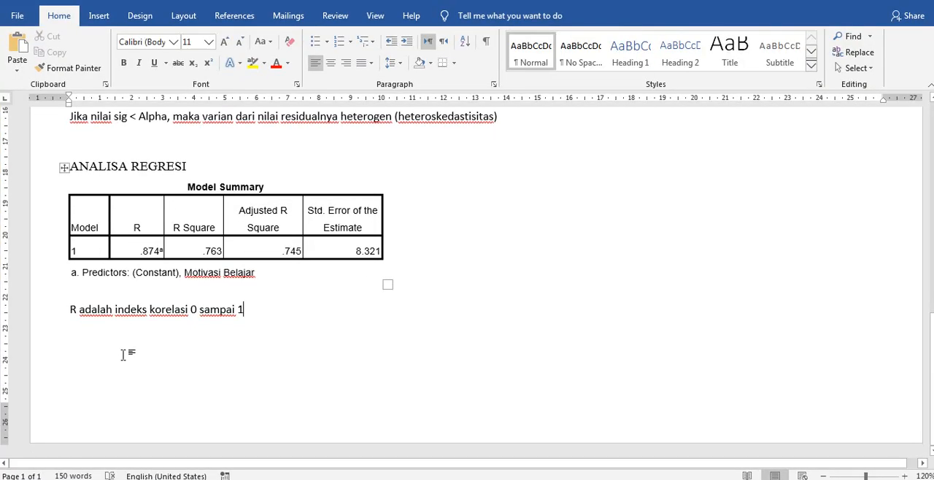
{"action": "type", "text": "0 - 1,99 sangat lemah 2 - 3,99 lemah 4 - 5,99 sedang 6 - 7,99 kuat 8 - 1 sangat kuat"}
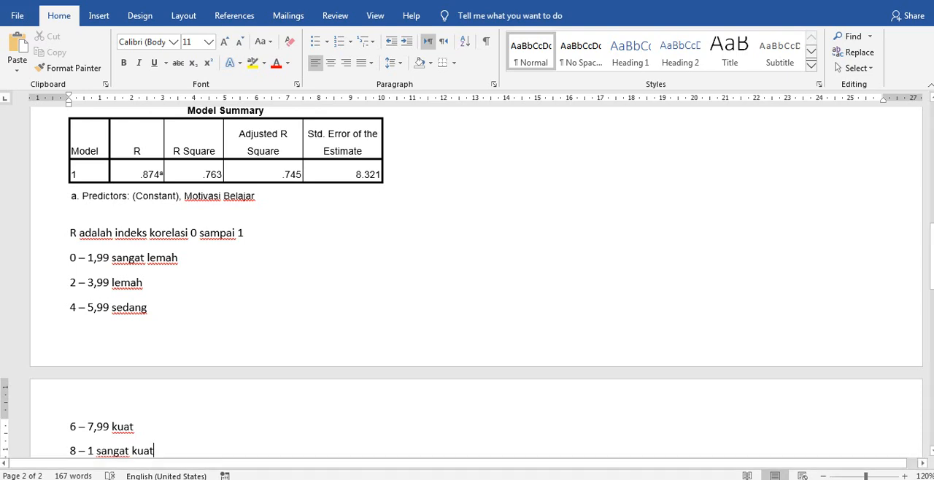
- Insert a blank line and a page break before "R adalah indeks korelasi 0 sampai 1" so the whole scale starts on a new page
{"action": "left_click", "coordinate": [67, 234]}
{"action": "key", "text": "Return"}
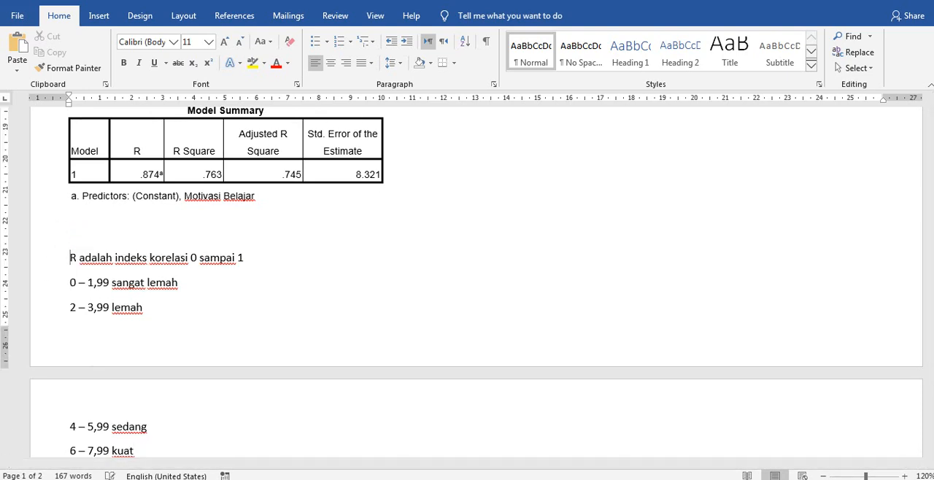
{"action": "key", "text": "ctrl+Return"}
{"action": "scroll", "coordinate": [69, 240], "scroll_direction": "down", "scroll_amount": 5}
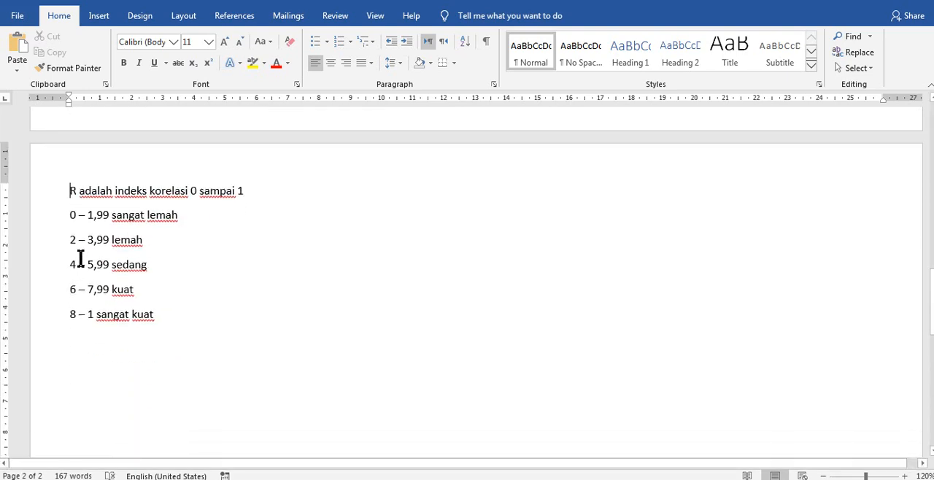